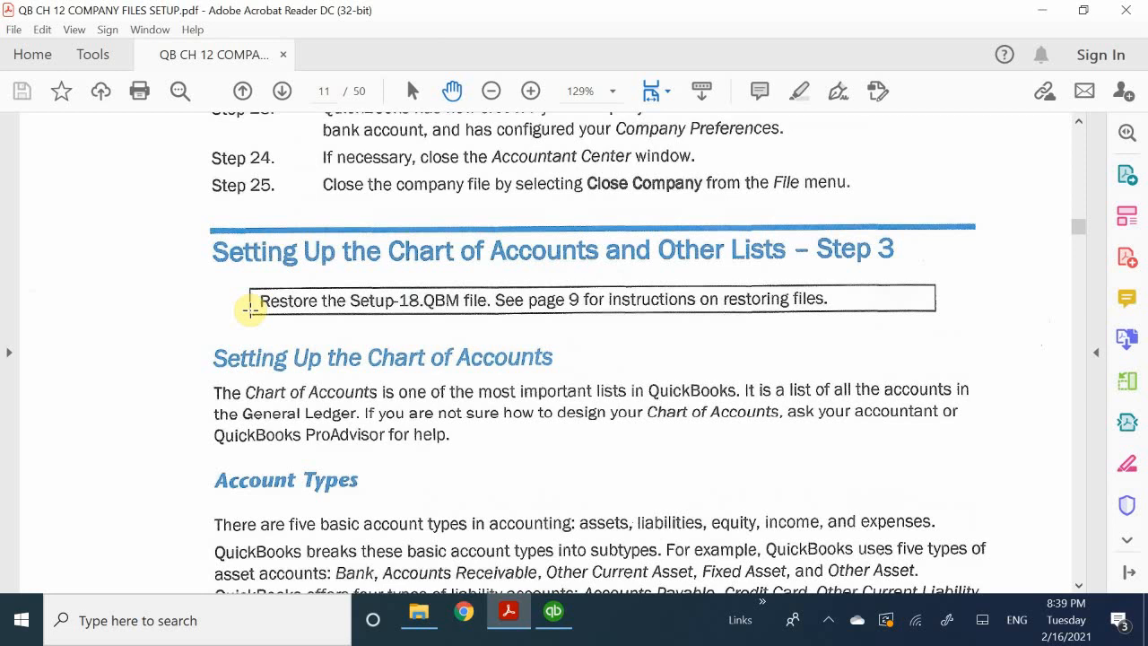
# Switch to QuickBooks Desktop and start restoring an existing company from a portable file.
pyautogui.click(563, 618)
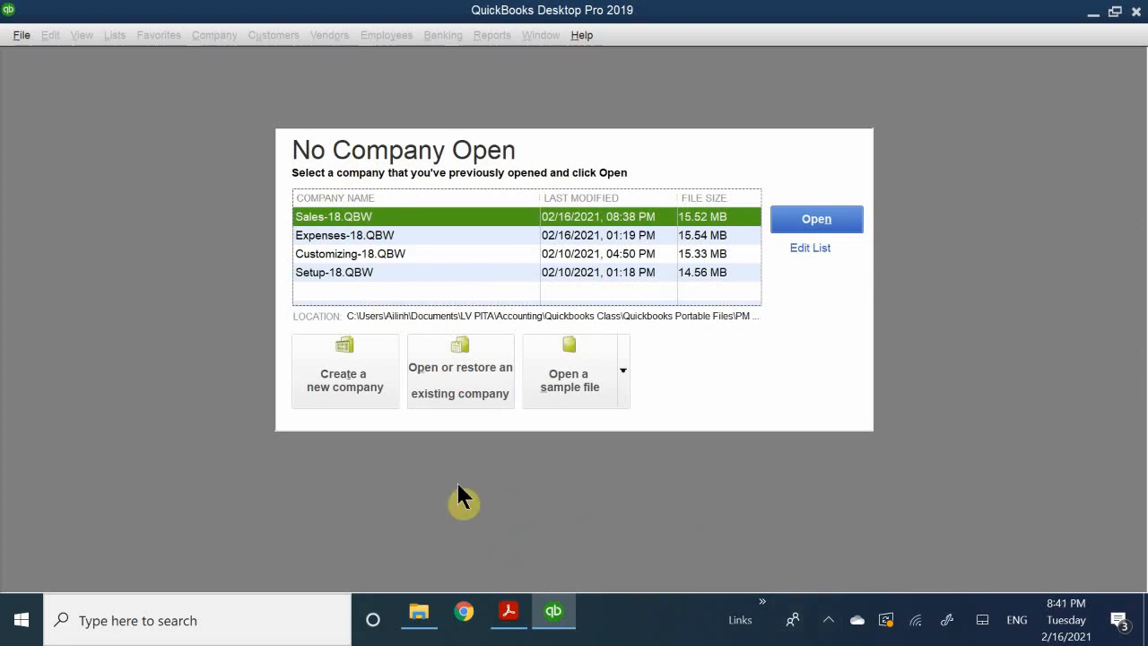
pyautogui.click(456, 371)
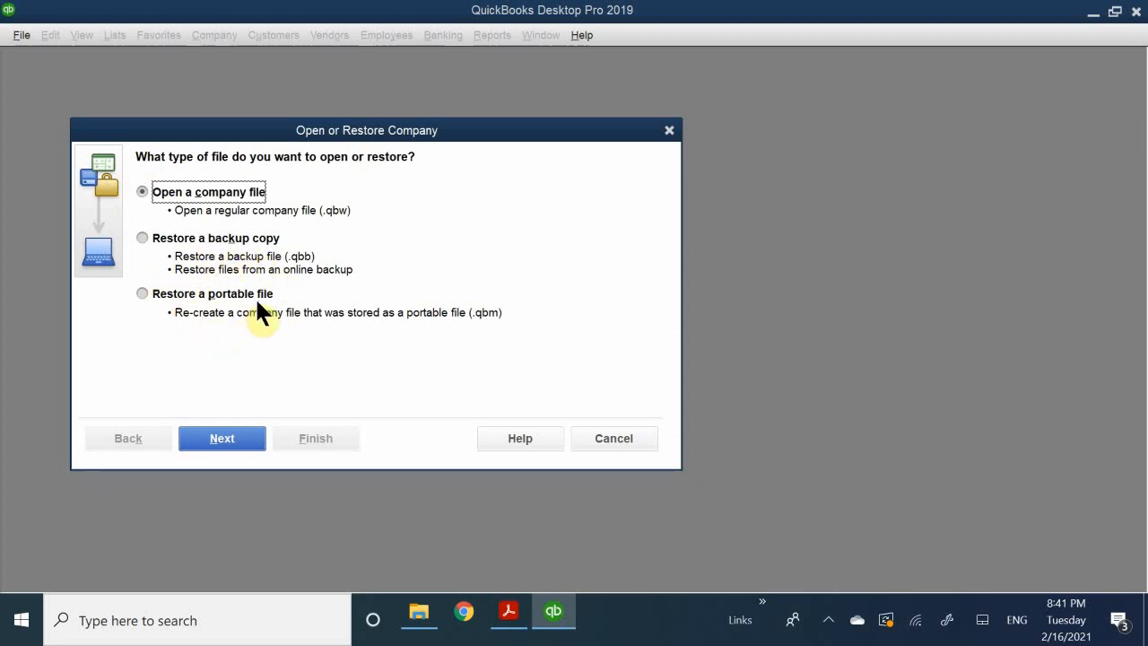
pyautogui.click(172, 301)
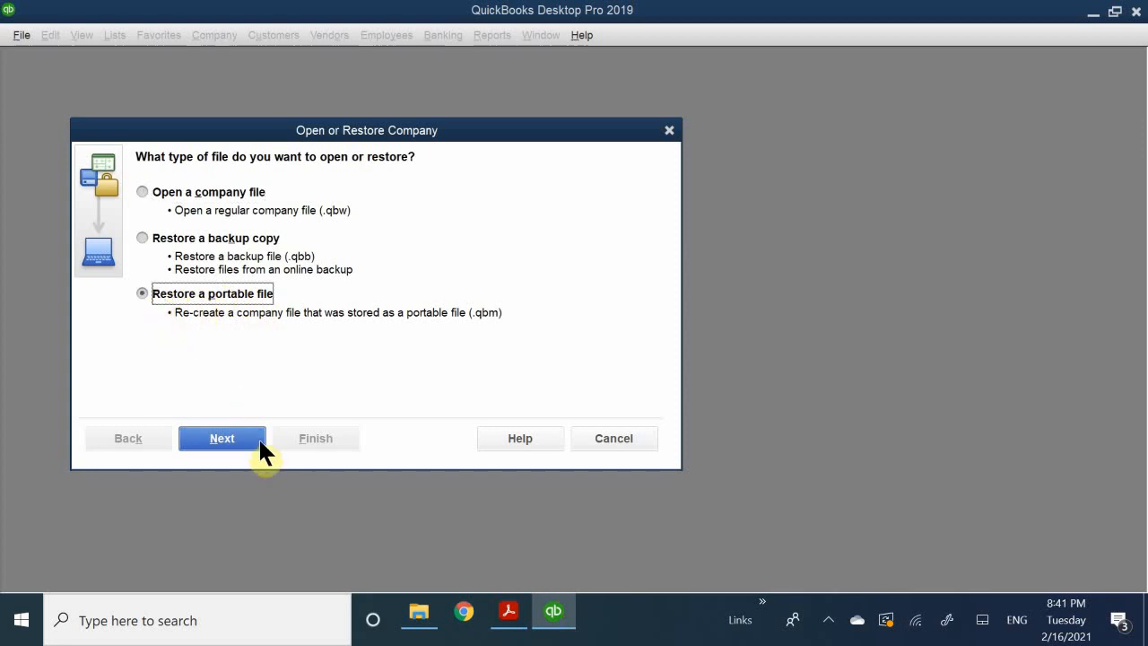
pyautogui.click(225, 438)
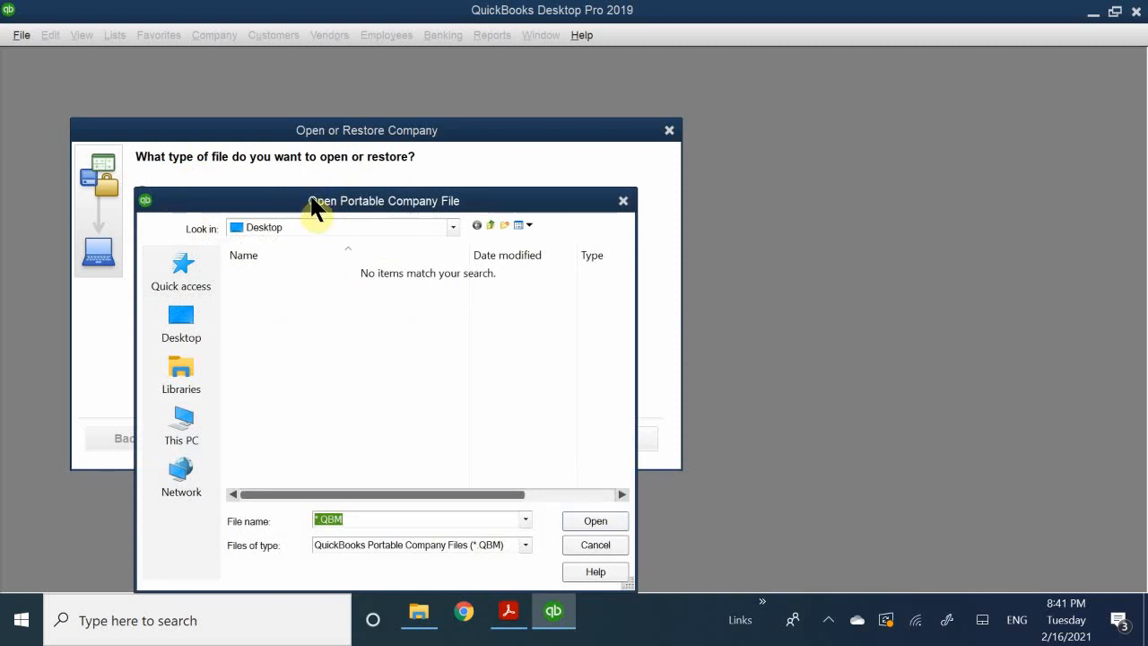
pyautogui.moveTo(319, 208); pyautogui.dragTo(342, 179)
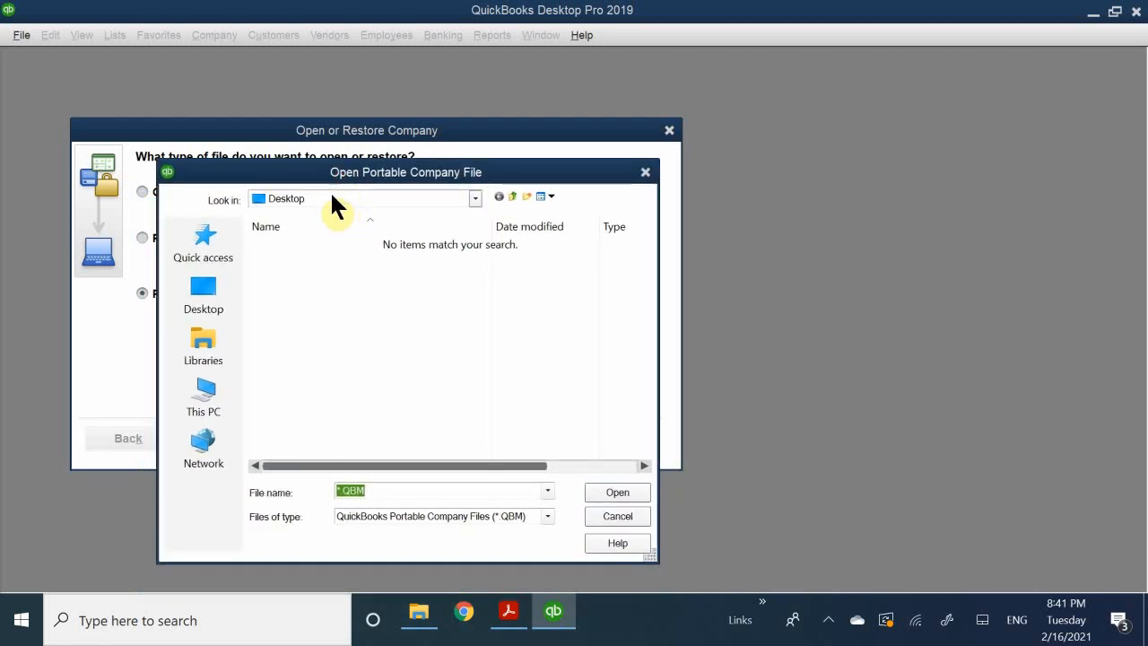
# Open the portable file Setup-18 from Documents/LV PITA/Accounting/Quickbooks Class/Quickbooks Portable Files/QuickBooks_2018_Classroom_Files.
pyautogui.click(475, 197)
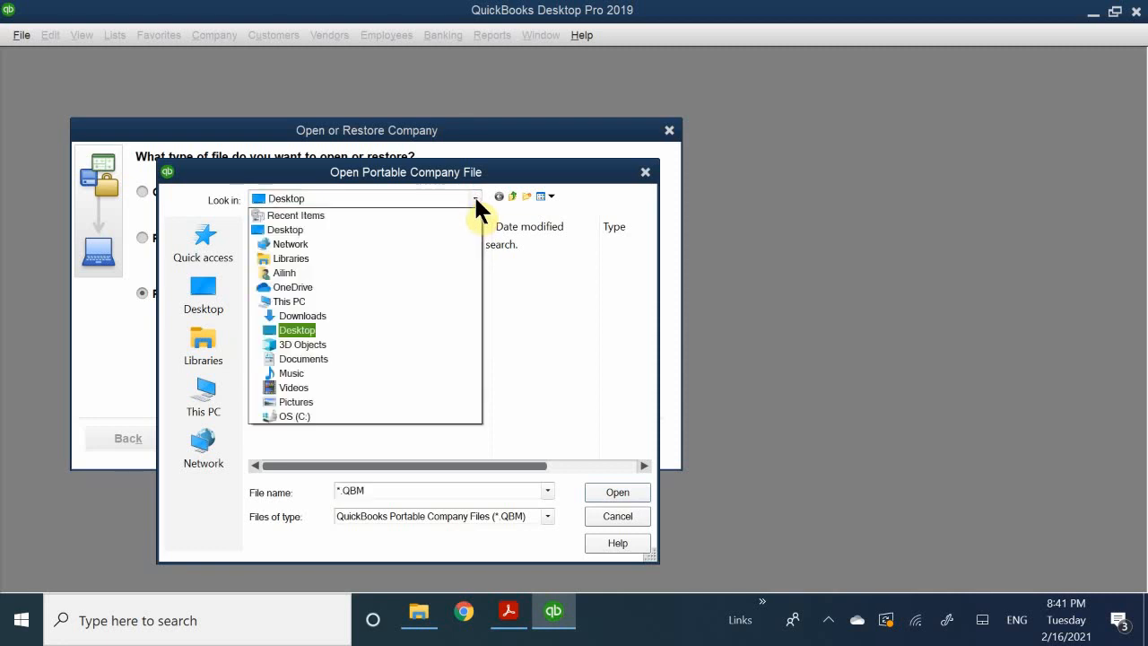
pyautogui.click(358, 363)
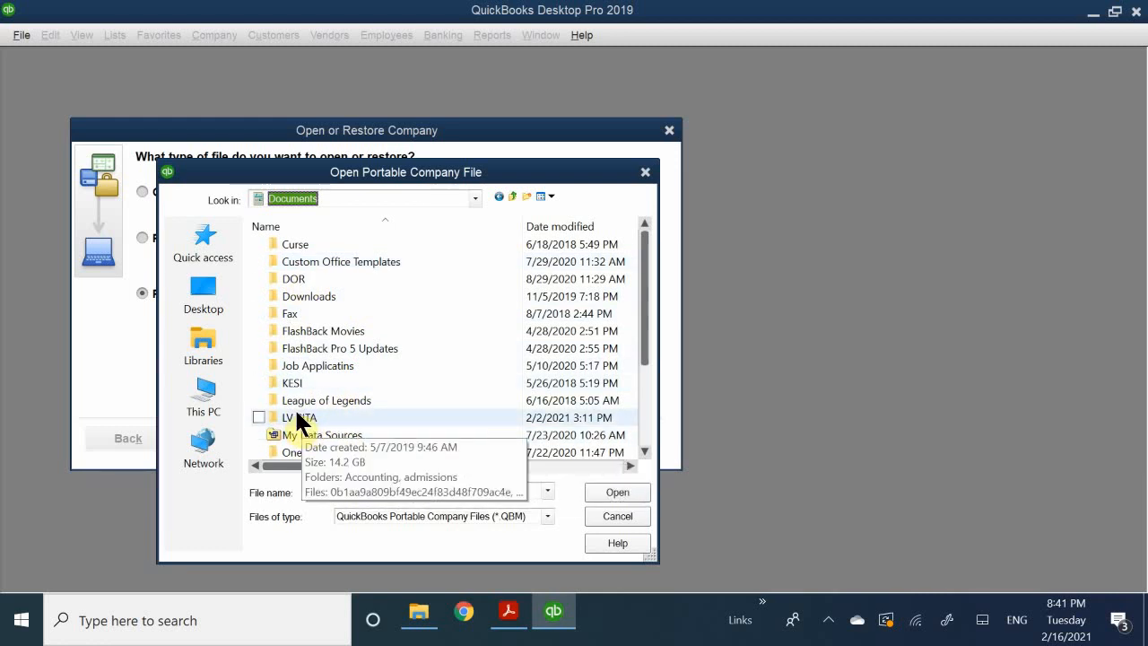
pyautogui.doubleClick(301, 419)
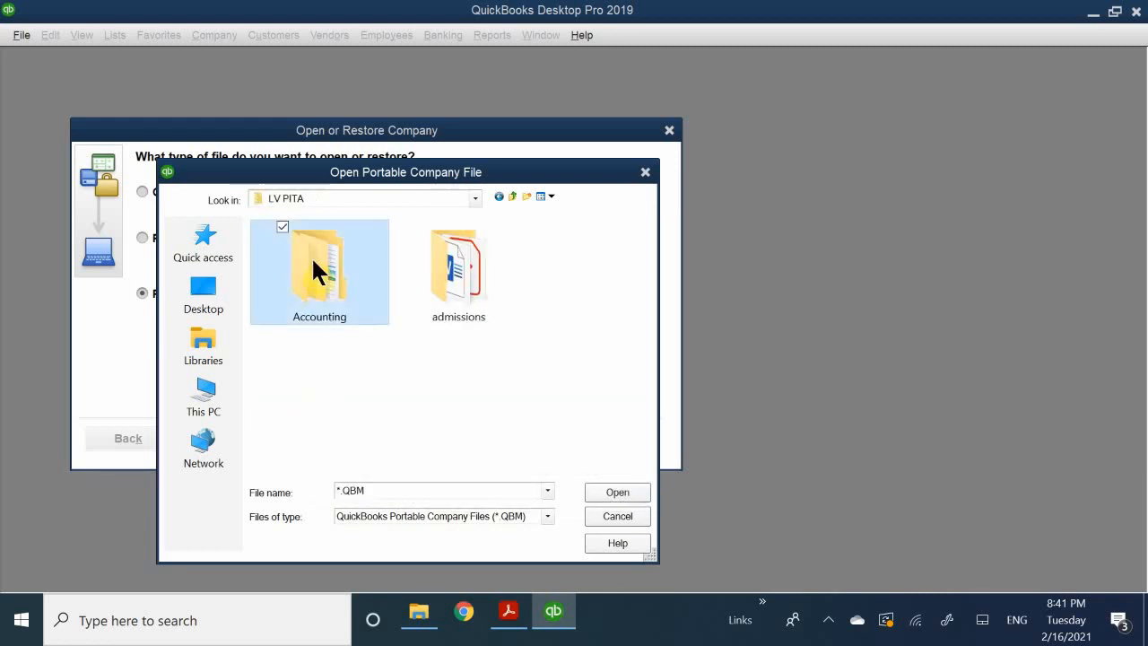
pyautogui.doubleClick(312, 260)
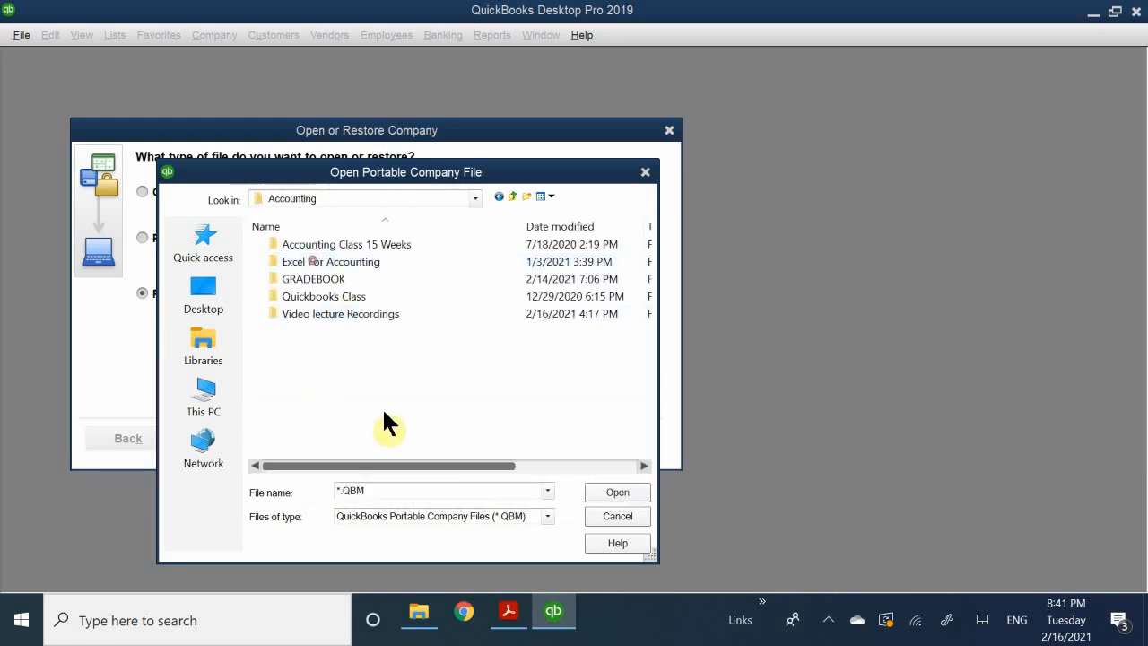
pyautogui.doubleClick(346, 299)
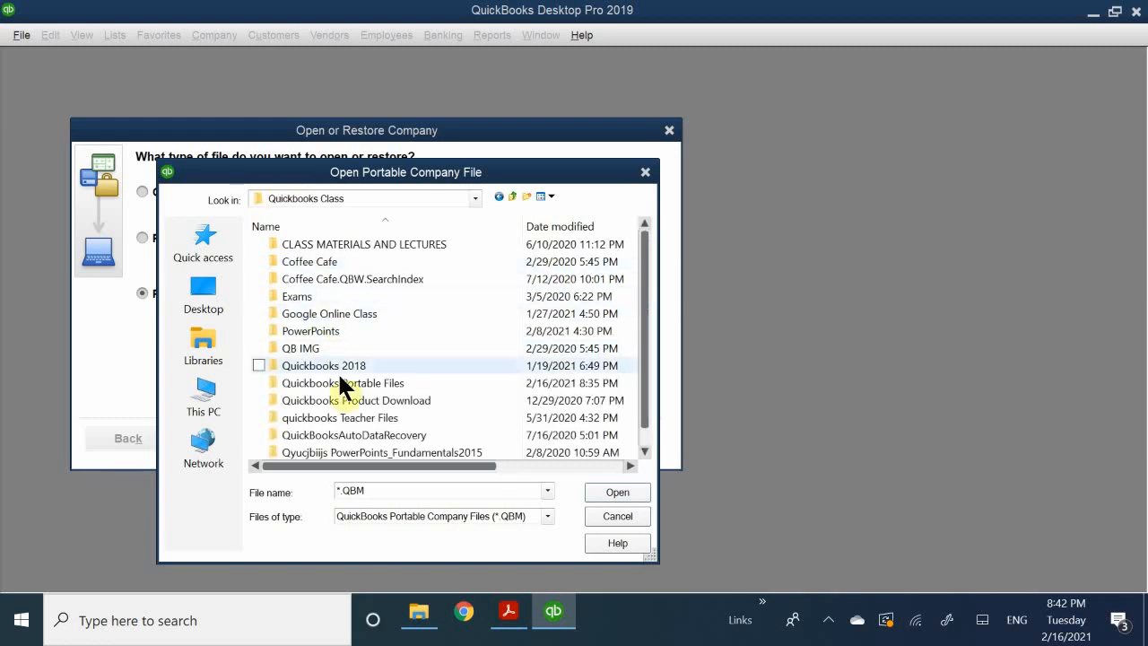
pyautogui.doubleClick(379, 384)
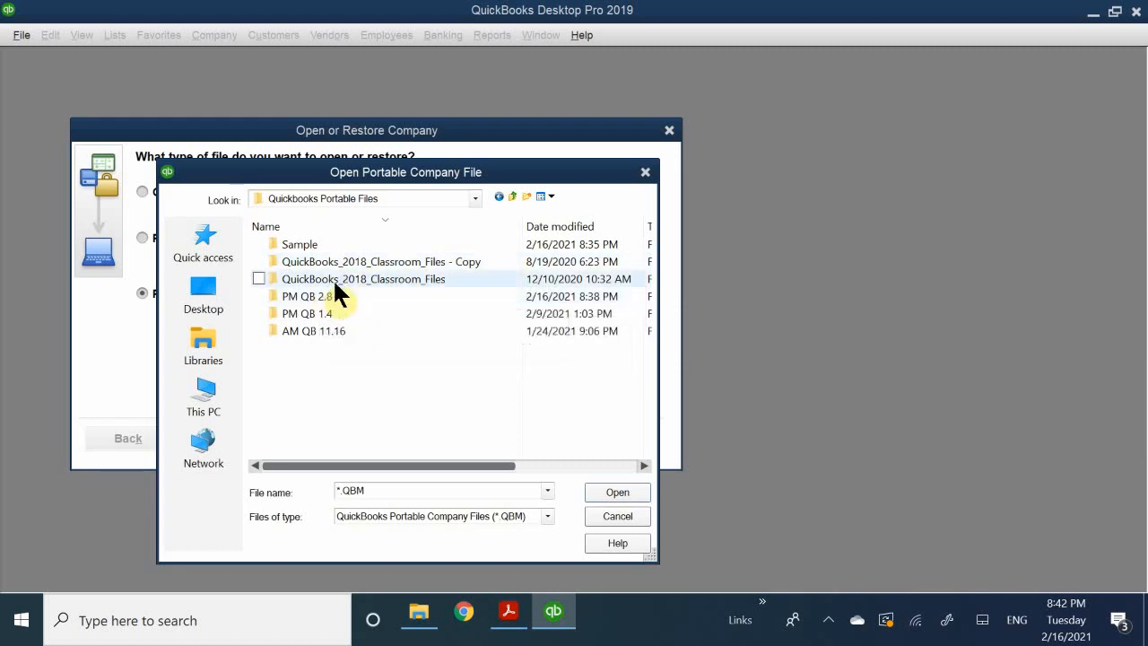
pyautogui.doubleClick(396, 280)
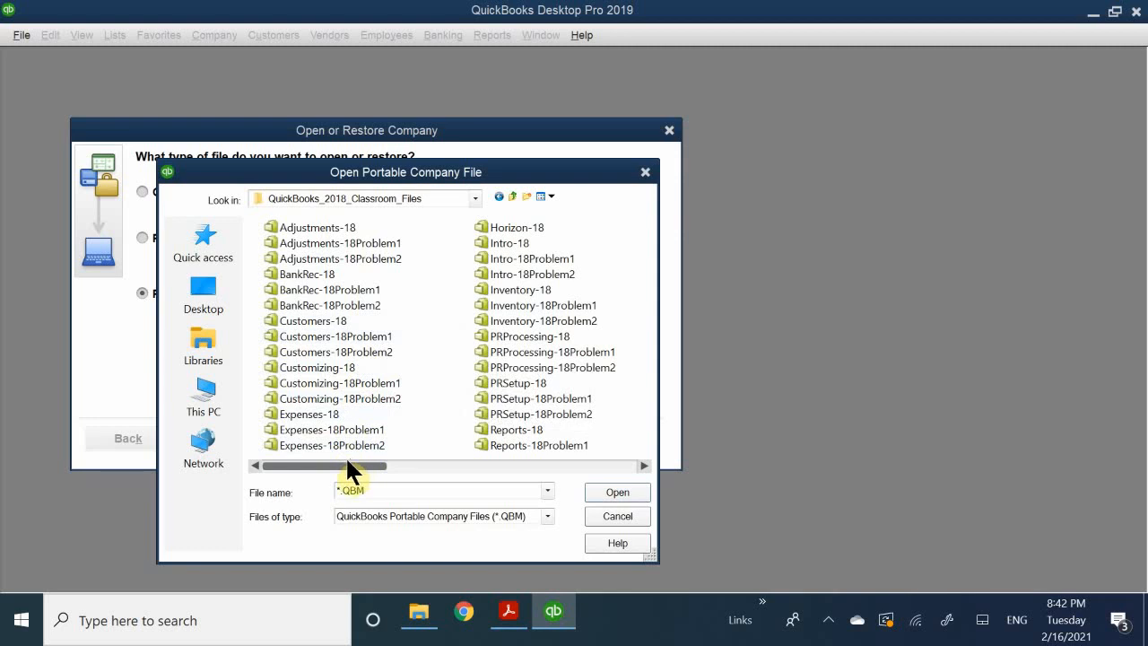
pyautogui.moveTo(350, 468); pyautogui.dragTo(574, 516)
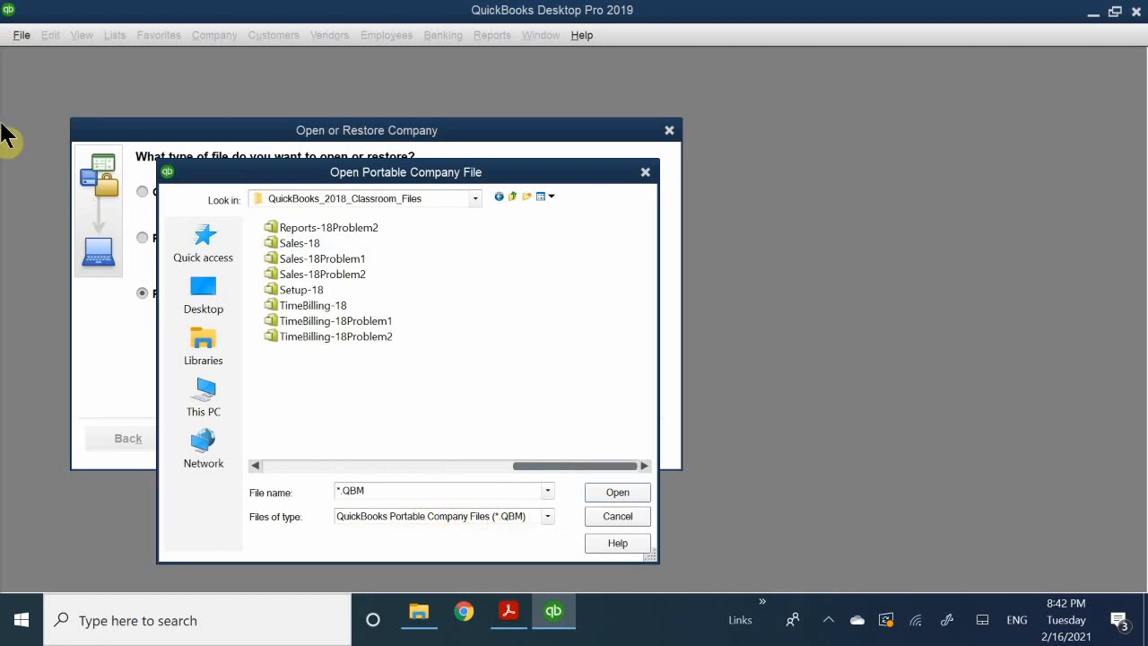
pyautogui.click(307, 289)
pyautogui.doubleClick(307, 288)
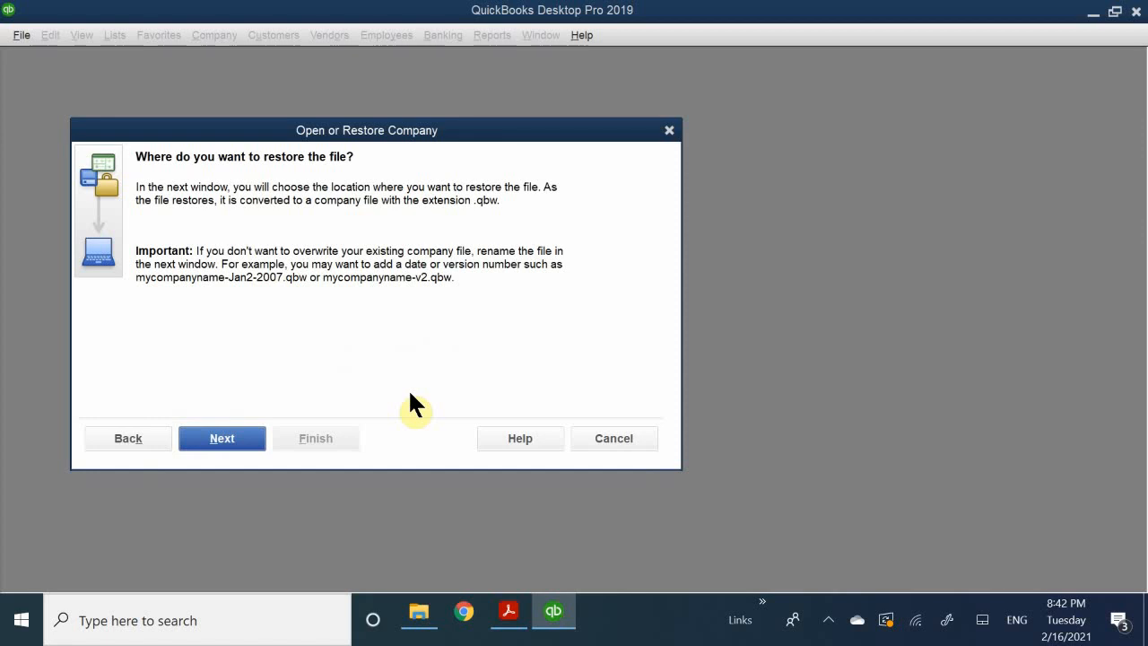
# Save the restored company file as Setup-18 in Documents/LV PITA/Accounting/Quickbooks Class/Quickbooks Portable Files/Sample.
pyautogui.click(224, 439)
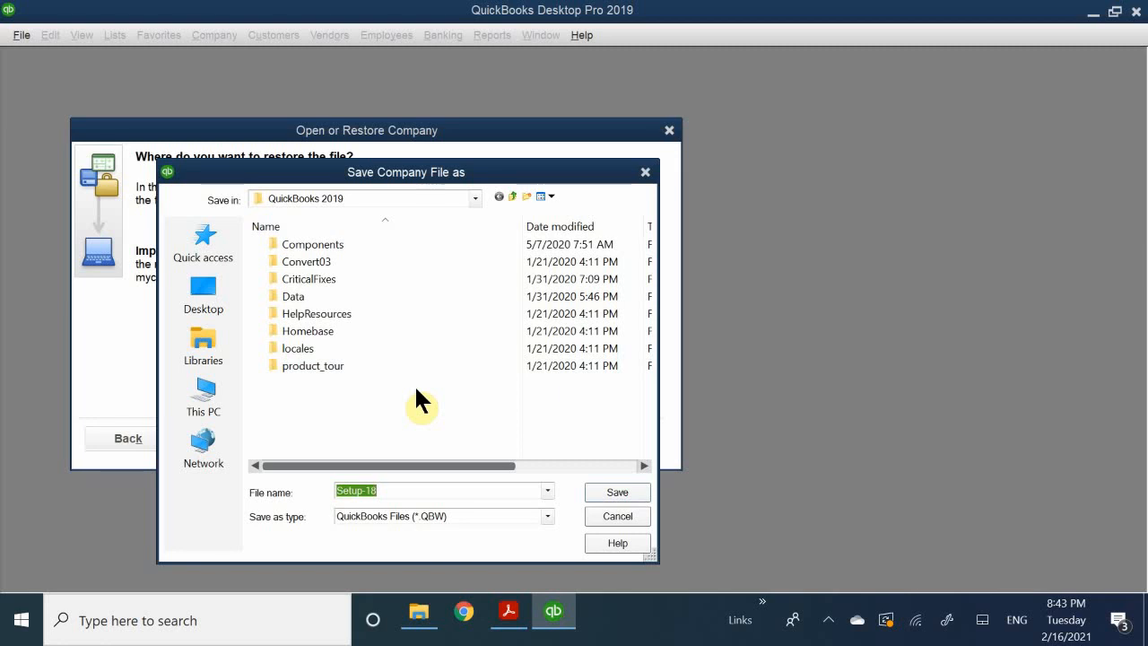
pyautogui.click(466, 199)
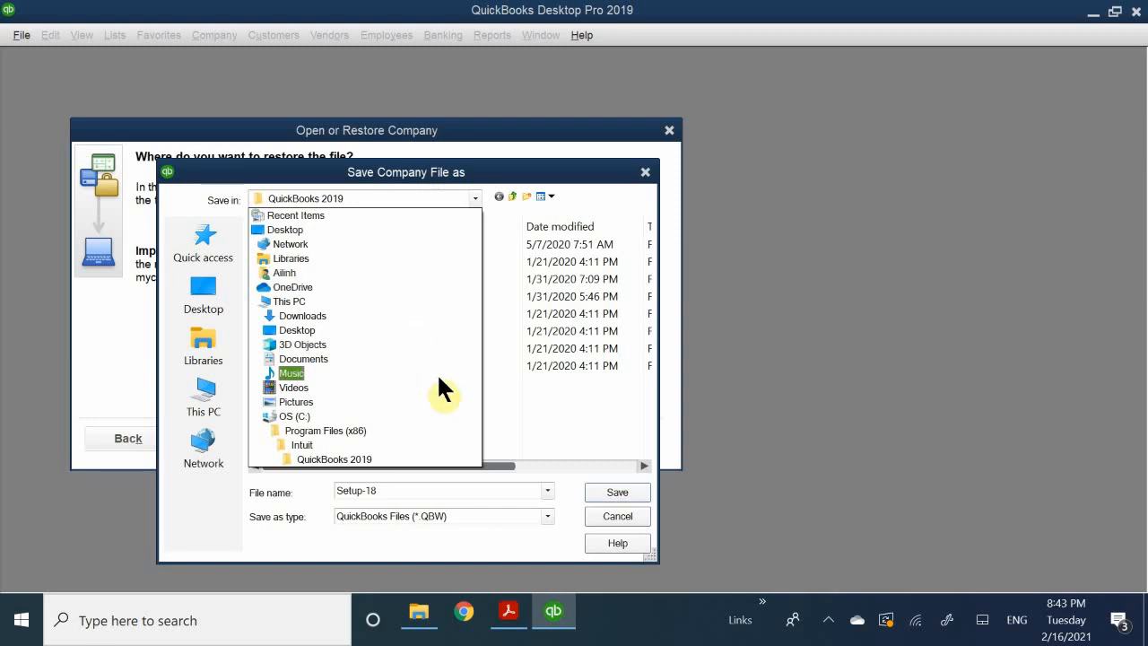
pyautogui.click(438, 349)
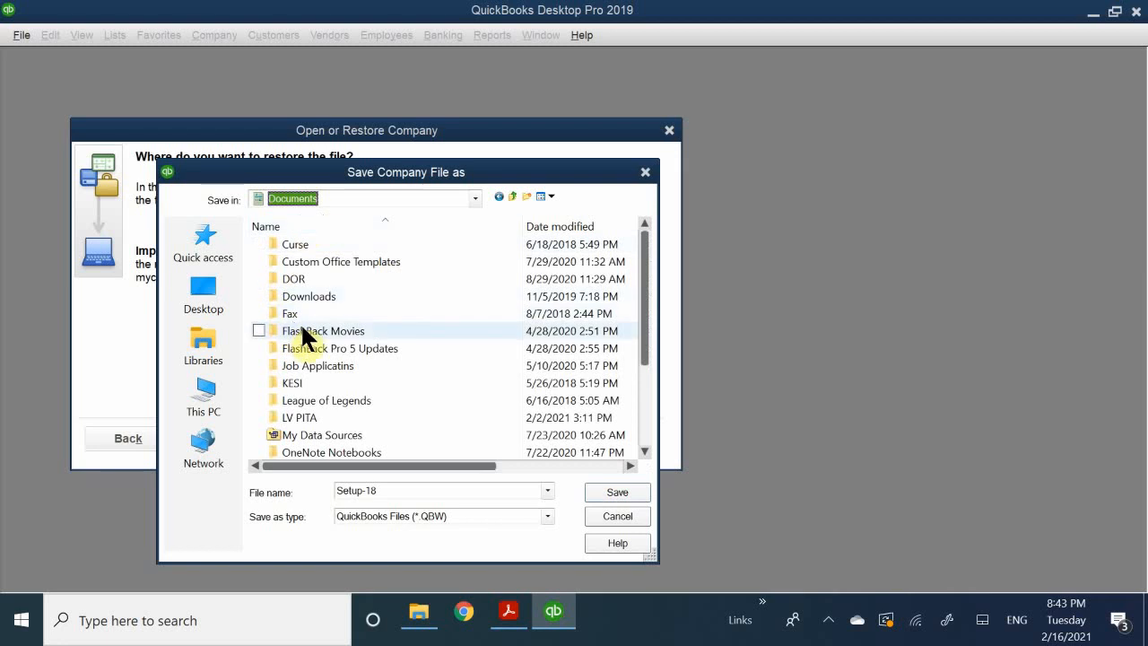
pyautogui.click(314, 417)
pyautogui.doubleClick(315, 416)
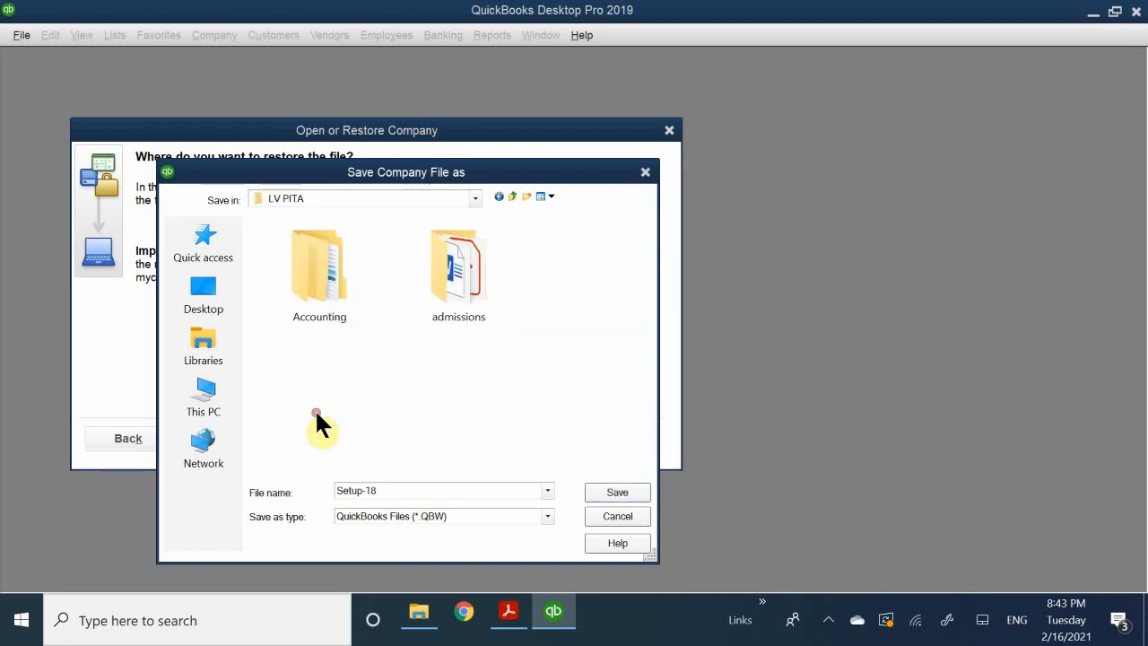
pyautogui.doubleClick(300, 277)
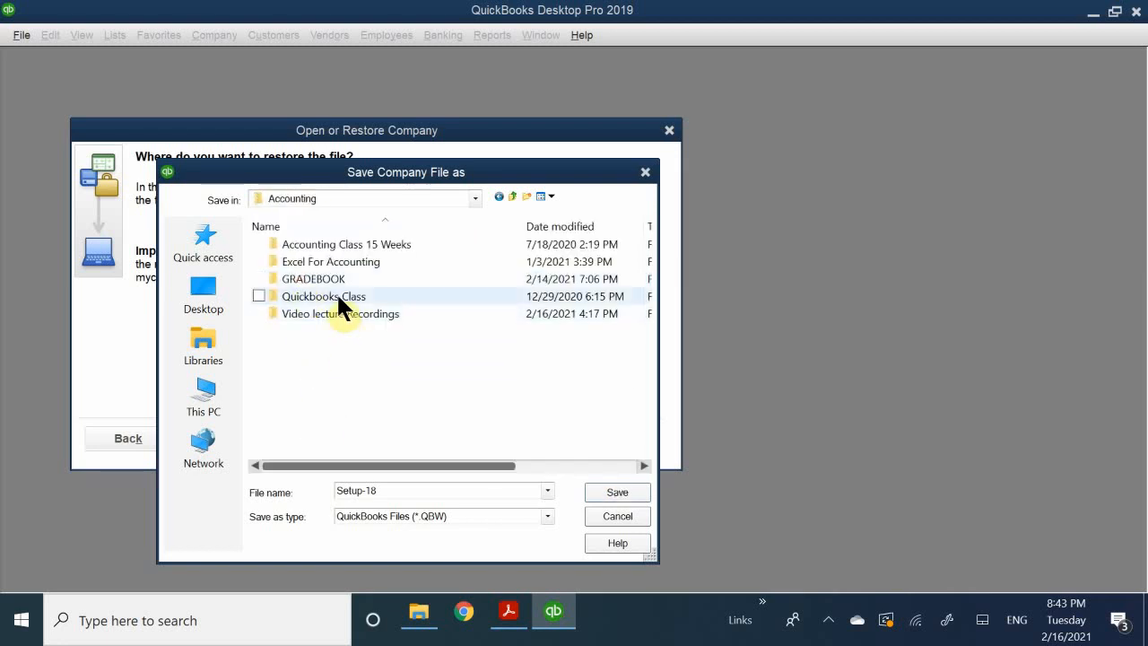
pyautogui.doubleClick(346, 299)
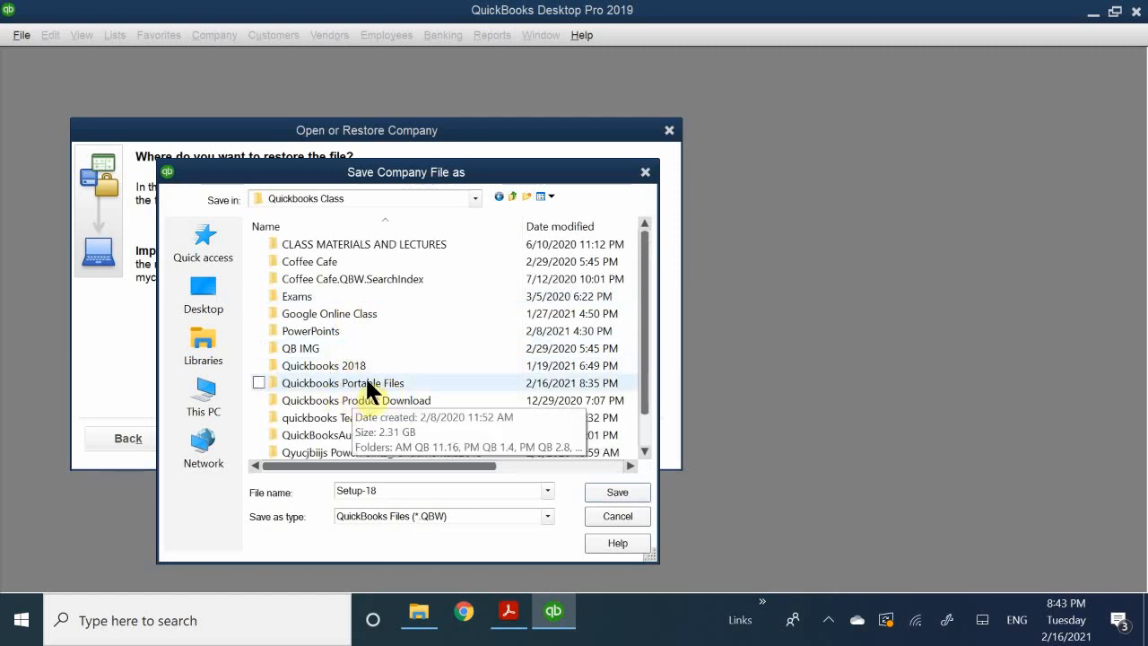
pyautogui.doubleClick(351, 383)
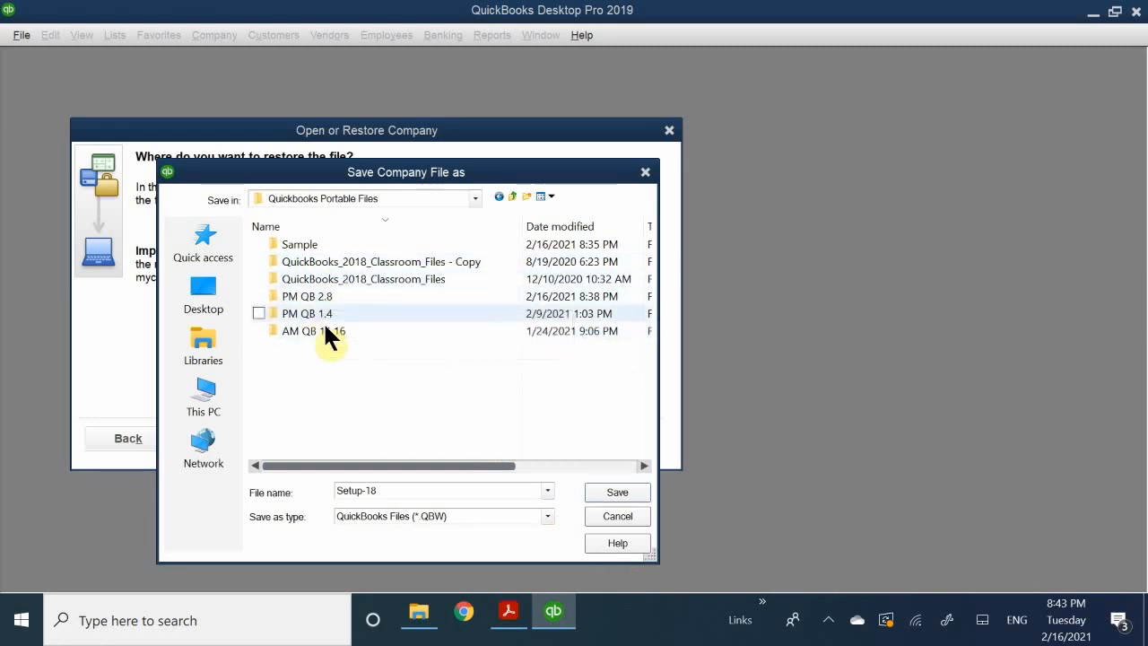
pyautogui.doubleClick(333, 245)
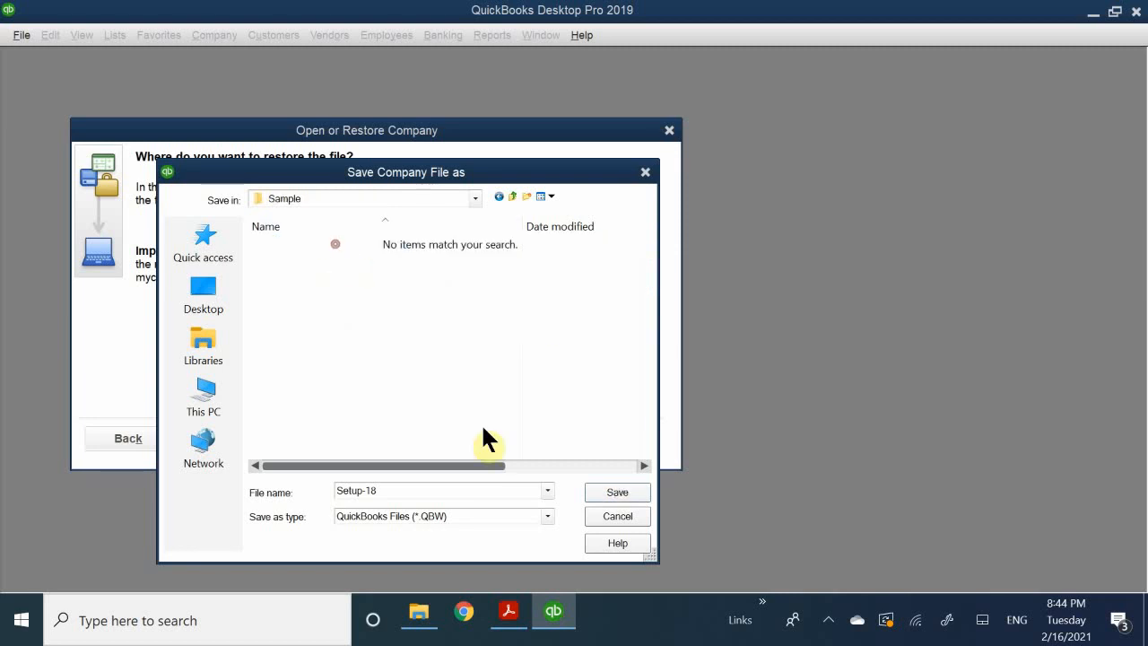
pyautogui.click(623, 492)
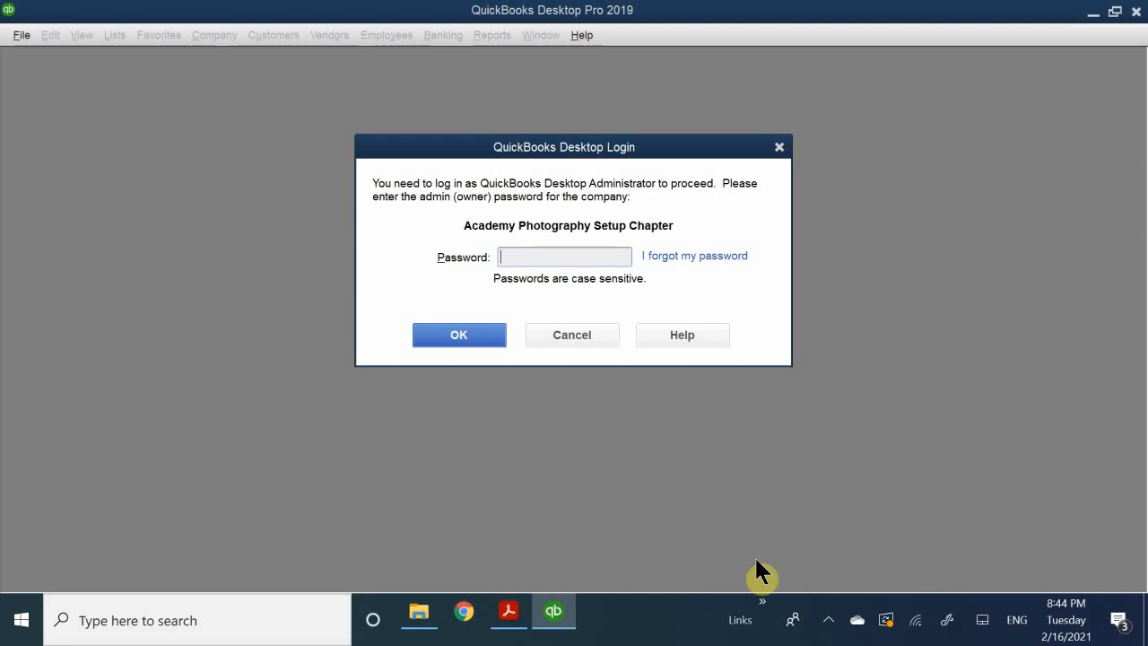
# Enter the administrator password for Academy Photography Setup Chapter and log in.
pyautogui.write('a')
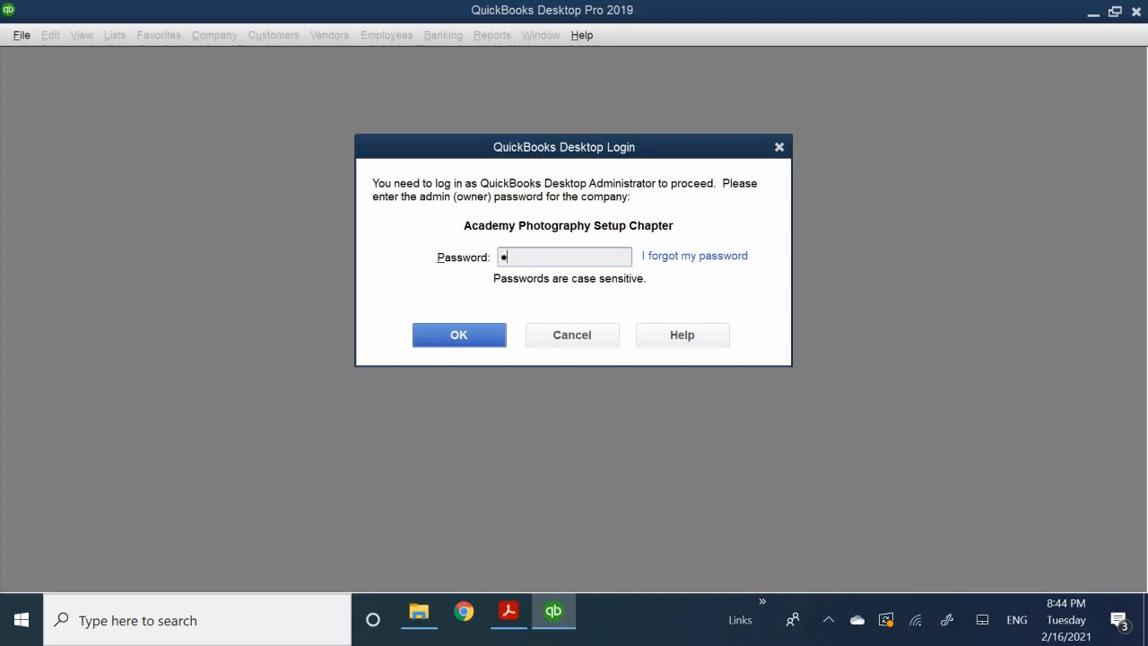
pyautogui.write('aaaaaaaa')
pyautogui.press('Return')
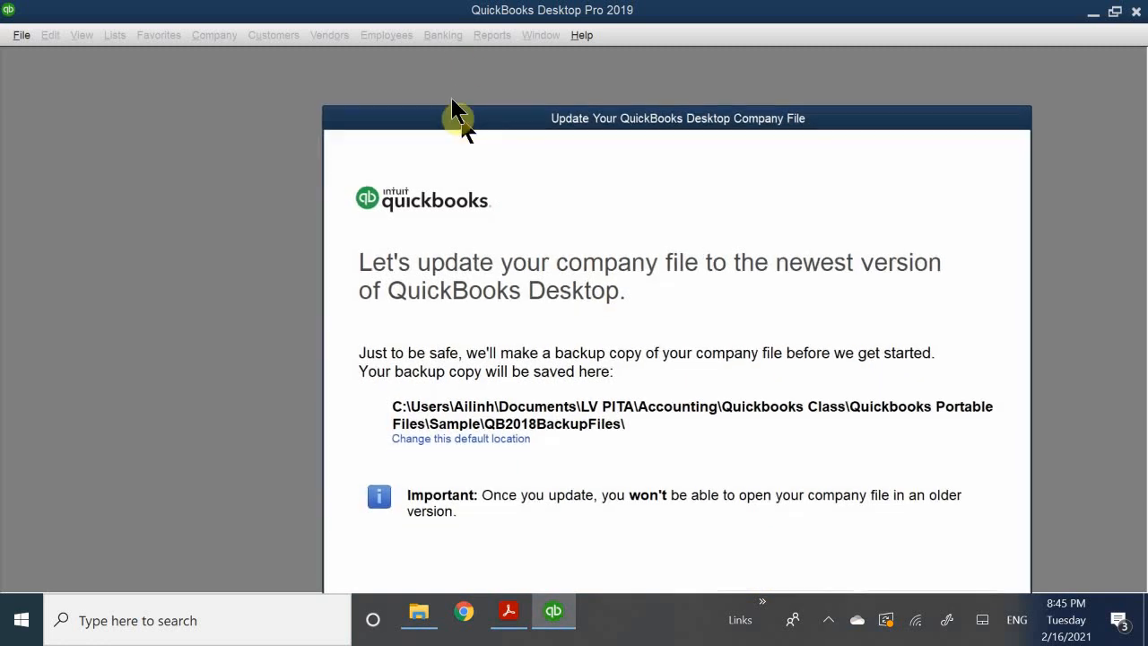
# Update the company file to the newest QuickBooks Desktop version, keeping the default backup location, and finish the update.
pyautogui.moveTo(461, 123); pyautogui.dragTo(358, 81)
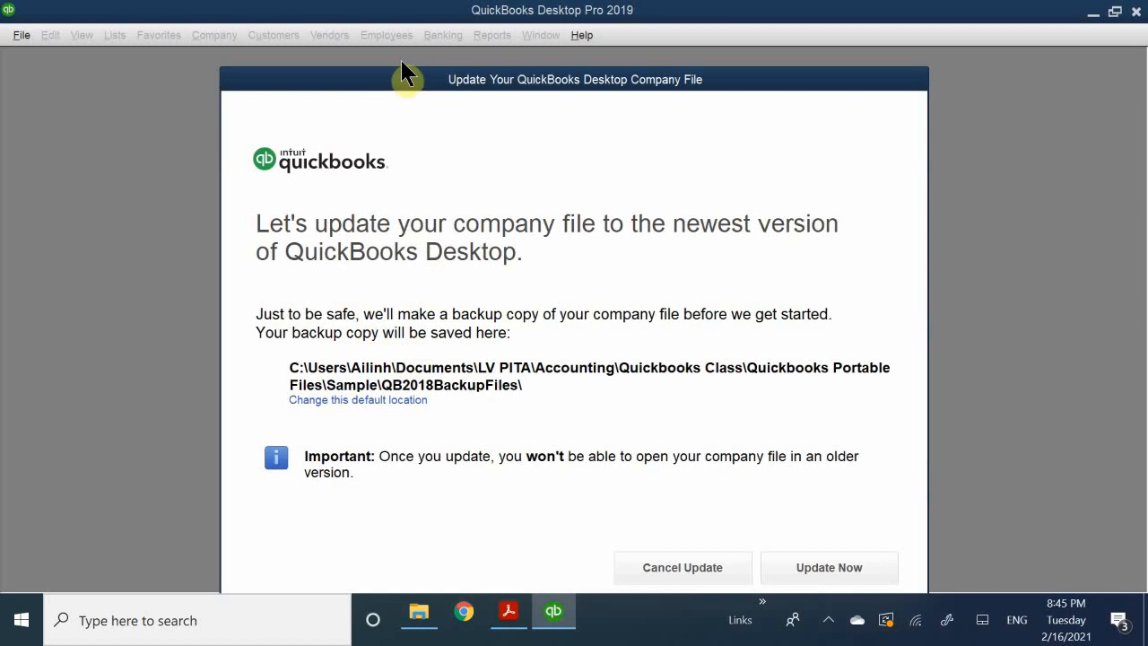
pyautogui.moveTo(388, 87)
pyautogui.mouseDown()
pyautogui.moveTo(363, 63)
pyautogui.moveTo(369, 98)
pyautogui.moveTo(371, 86)
pyautogui.mouseUp()
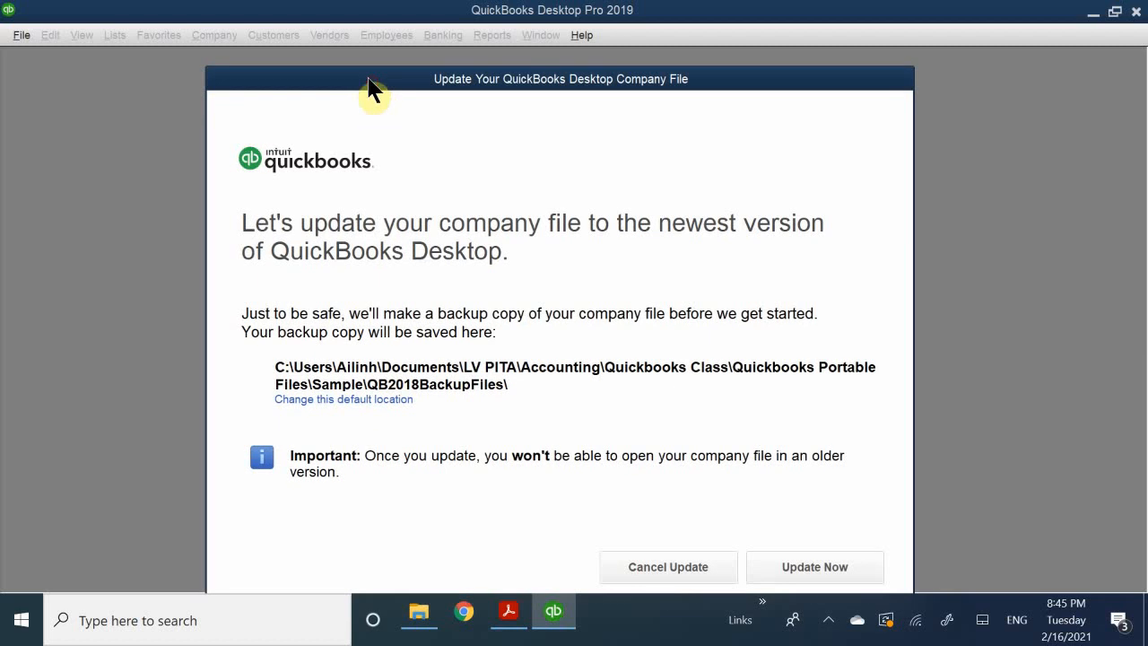
pyautogui.click(831, 564)
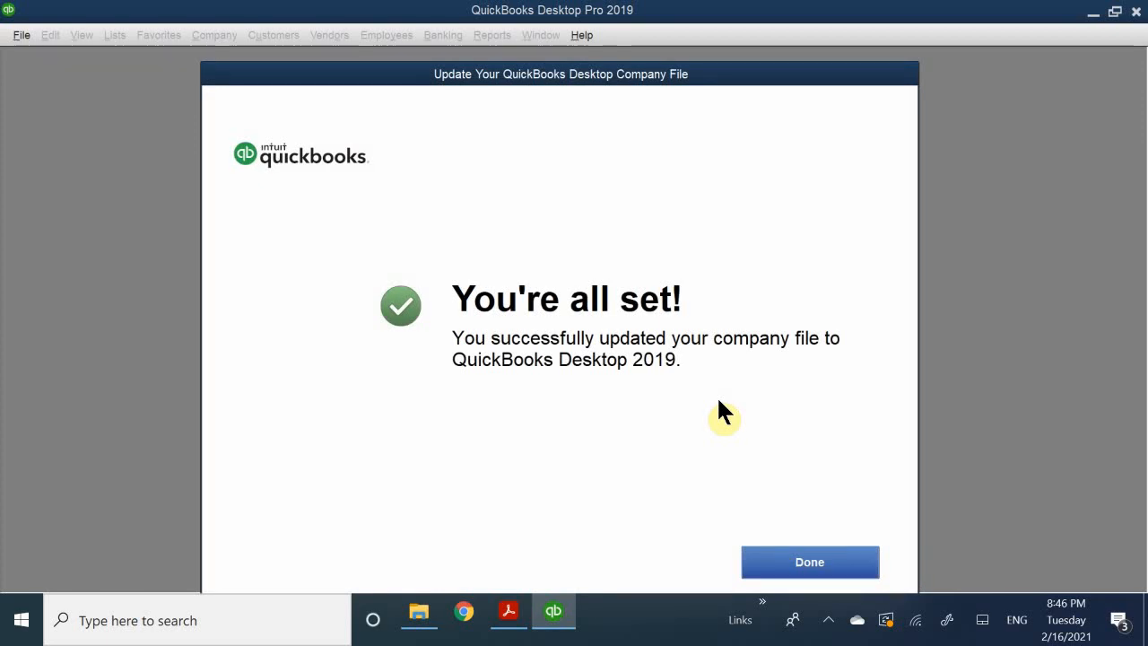
pyautogui.click(816, 564)
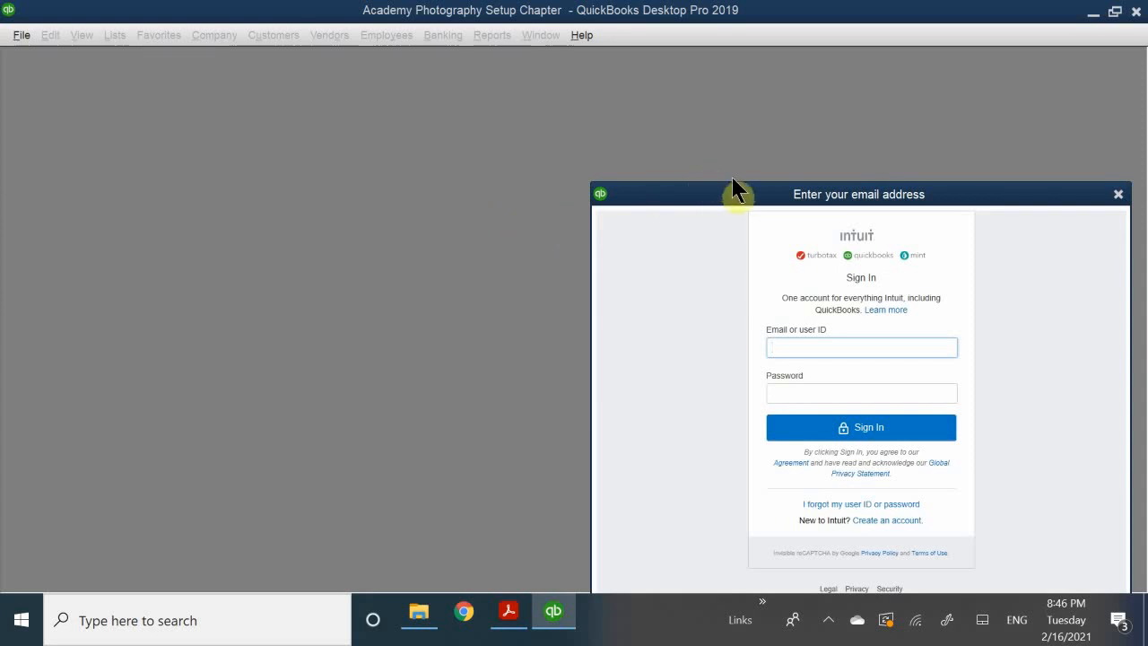
# Dismiss the Intuit sign-in window, the Pro Plus 2021 offer and the New Feature Tour.
pyautogui.moveTo(707, 204); pyautogui.dragTo(349, 293)
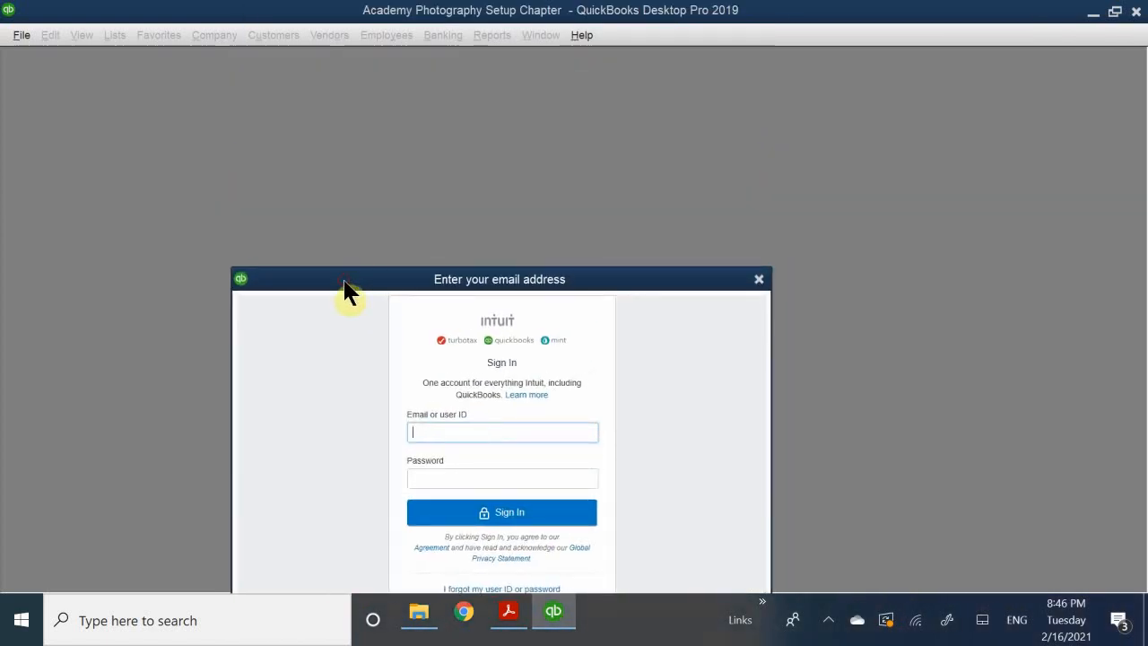
pyautogui.click(759, 279)
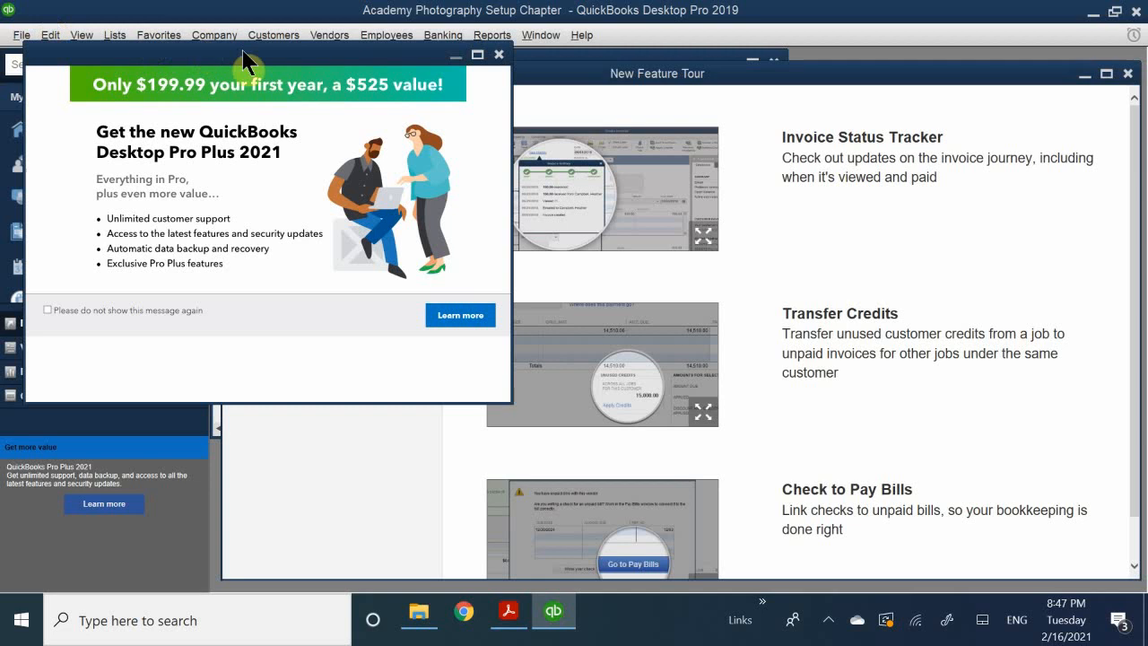
pyautogui.moveTo(299, 61); pyautogui.dragTo(307, 238)
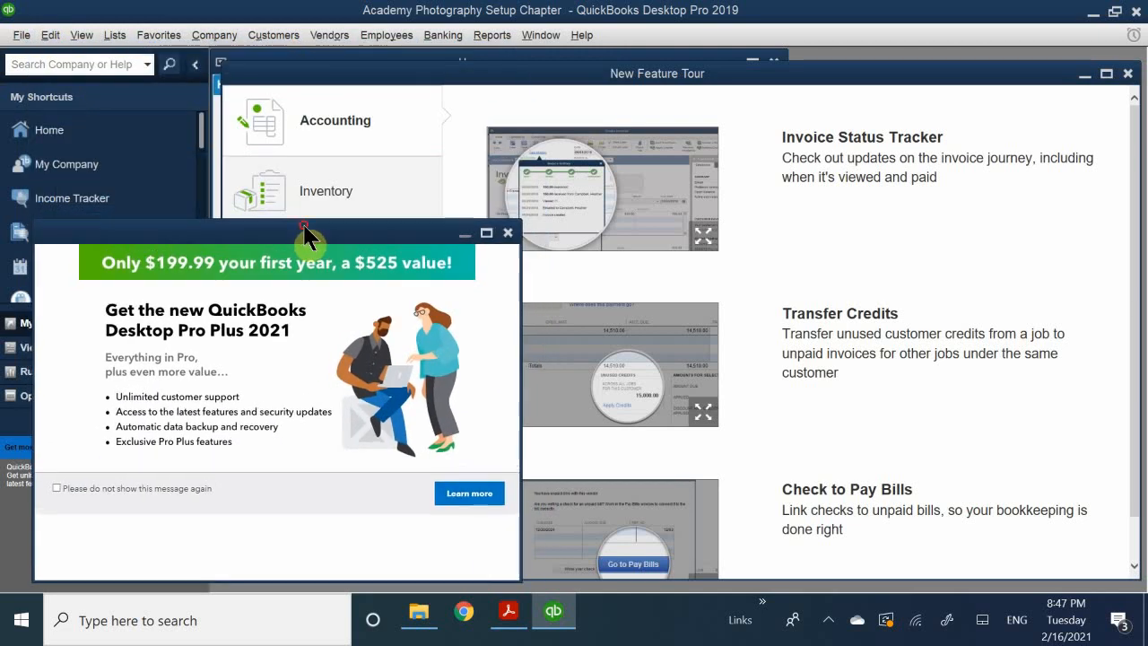
pyautogui.click(508, 232)
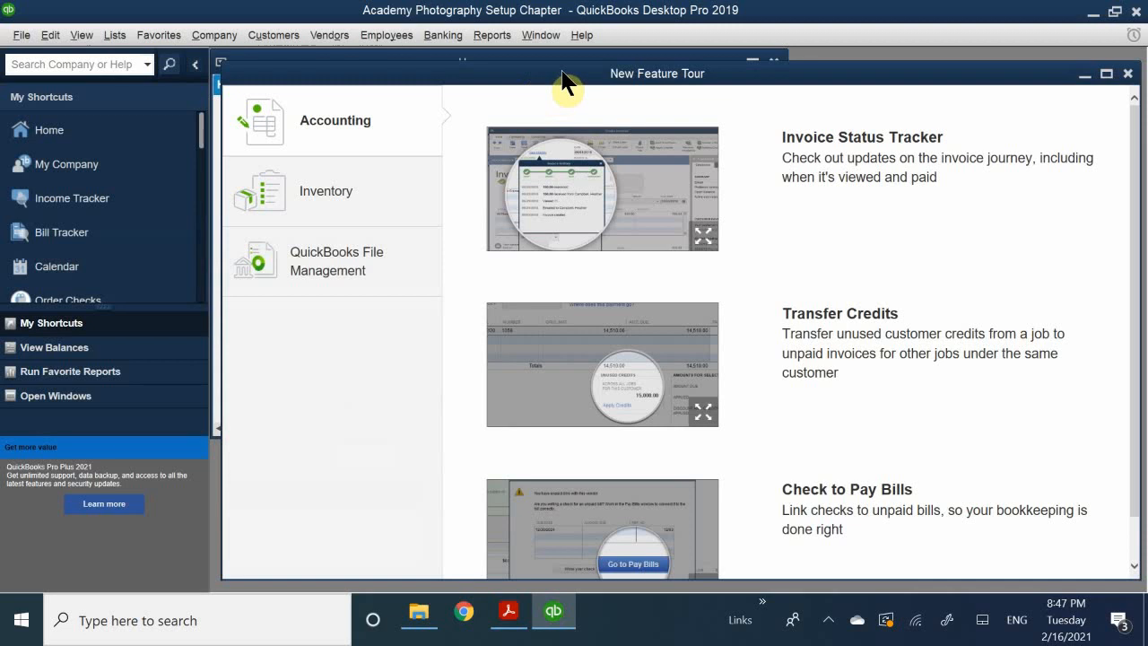
pyautogui.moveTo(562, 81); pyautogui.dragTo(296, 327)
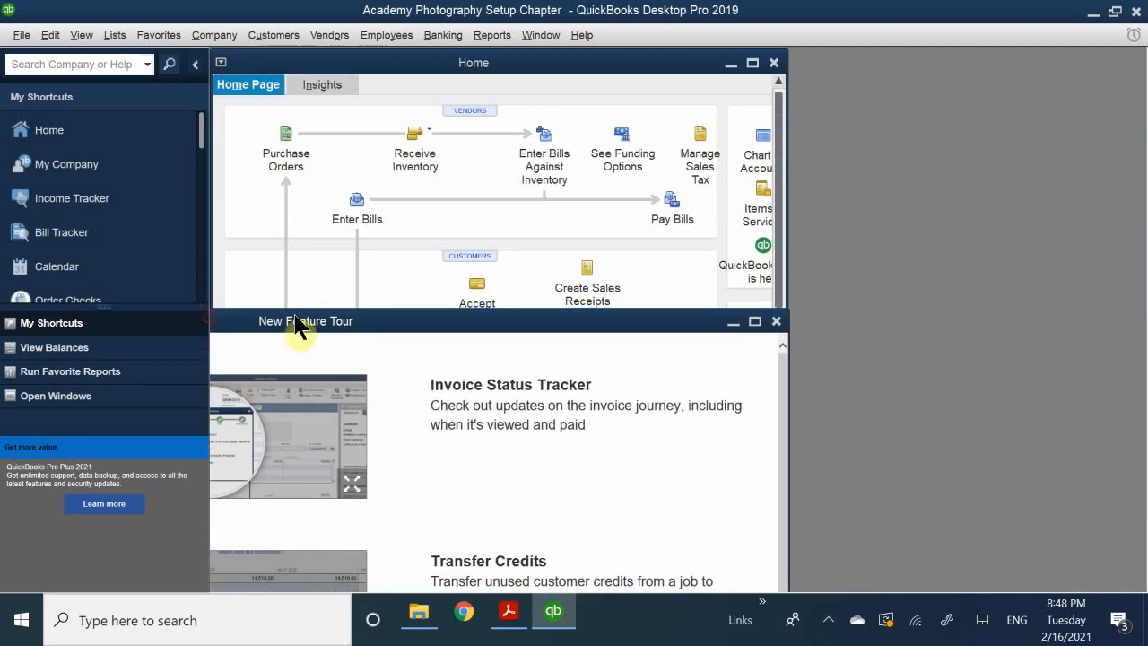
pyautogui.click(776, 324)
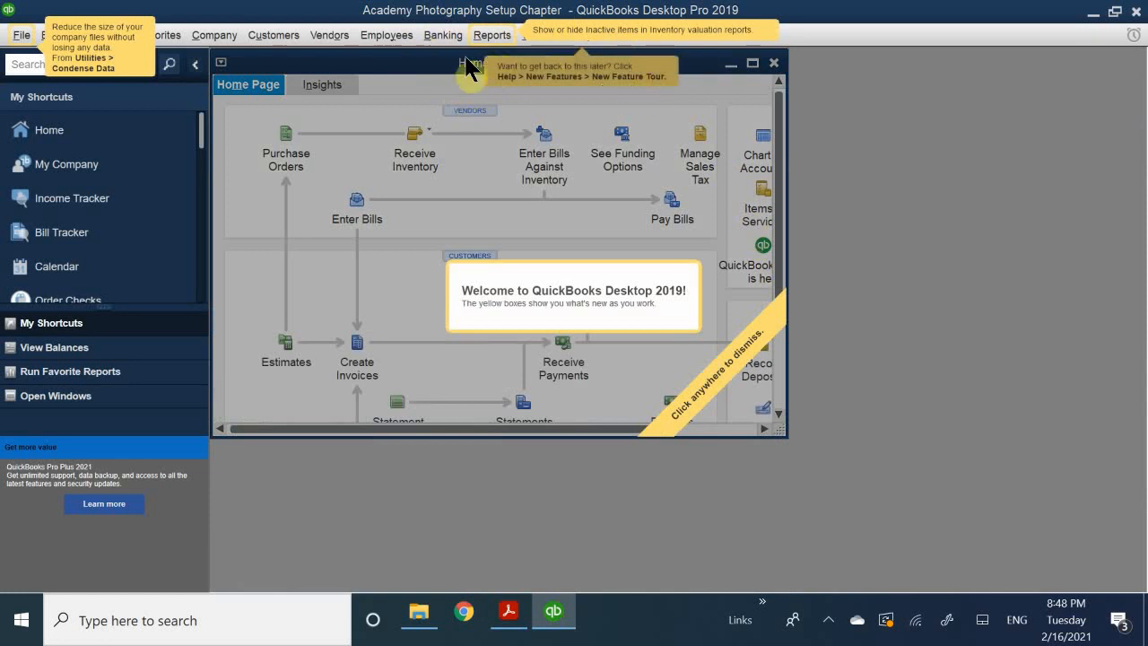
# Dismiss the yellow what's-new overlay and maximize the Home window.
pyautogui.click(417, 73)
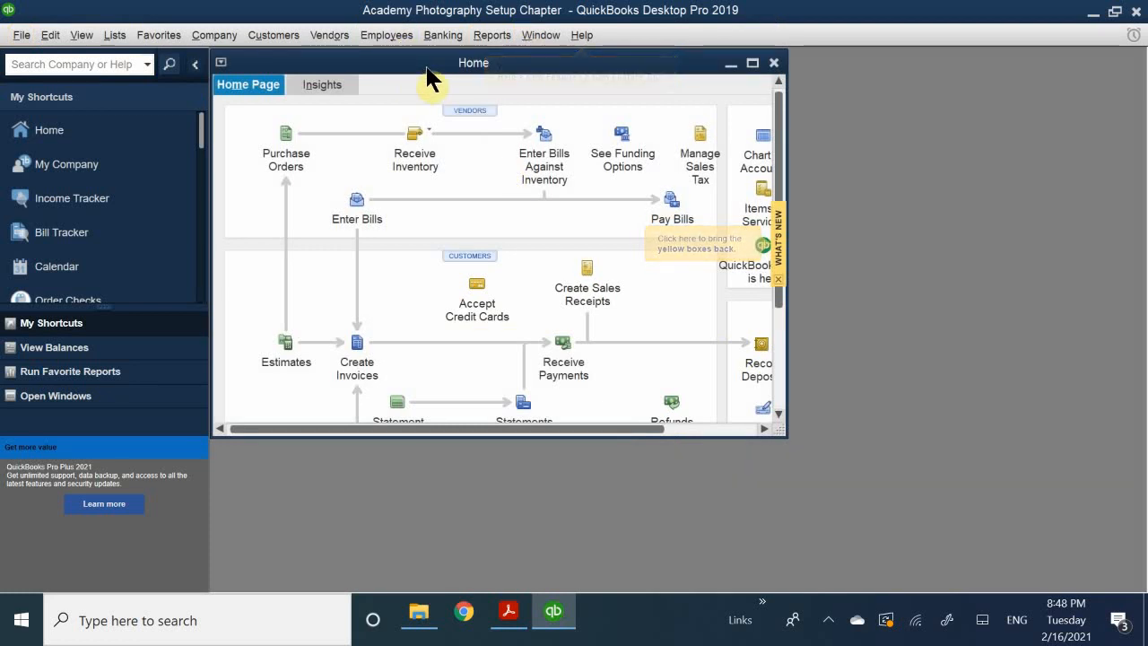
pyautogui.doubleClick(421, 71)
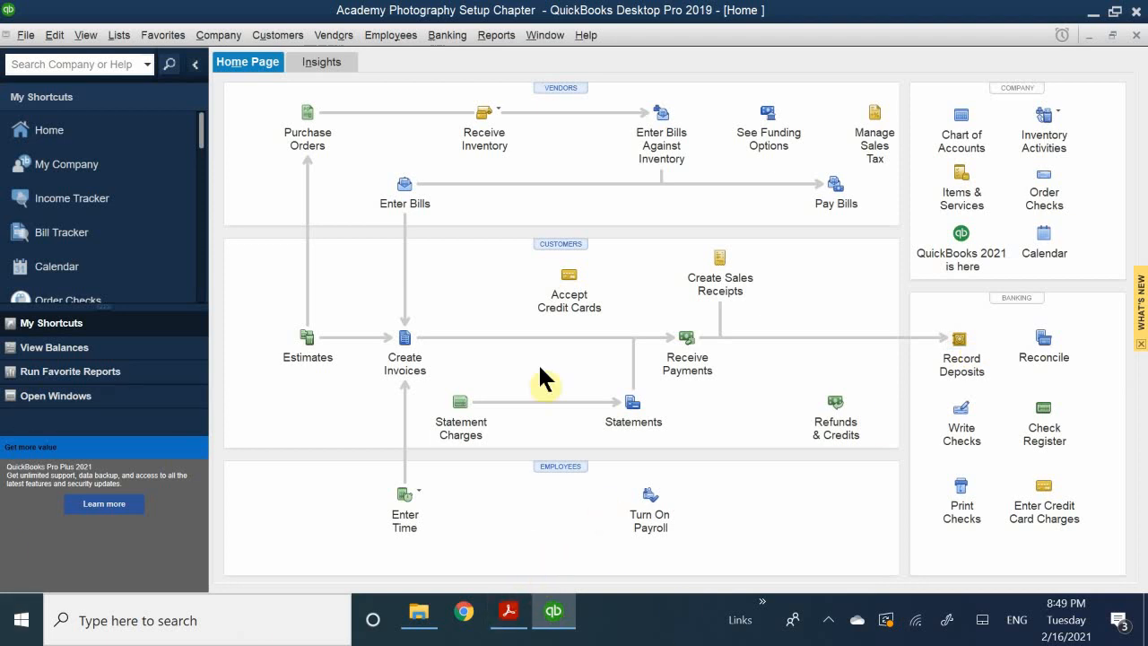
# Switch to the chapter 12 PDF in Acrobat Reader and read the Setting Up the Chart of Accounts and Account Types sections.
pyautogui.click(507, 610)
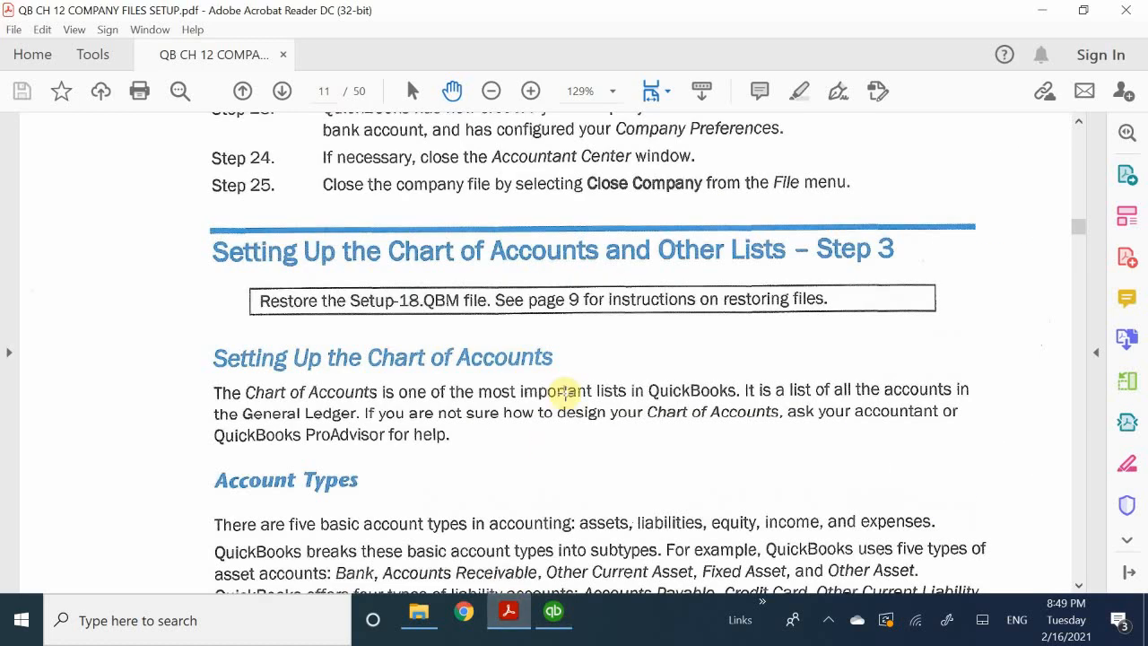
pyautogui.scroll(2, 565, 391)
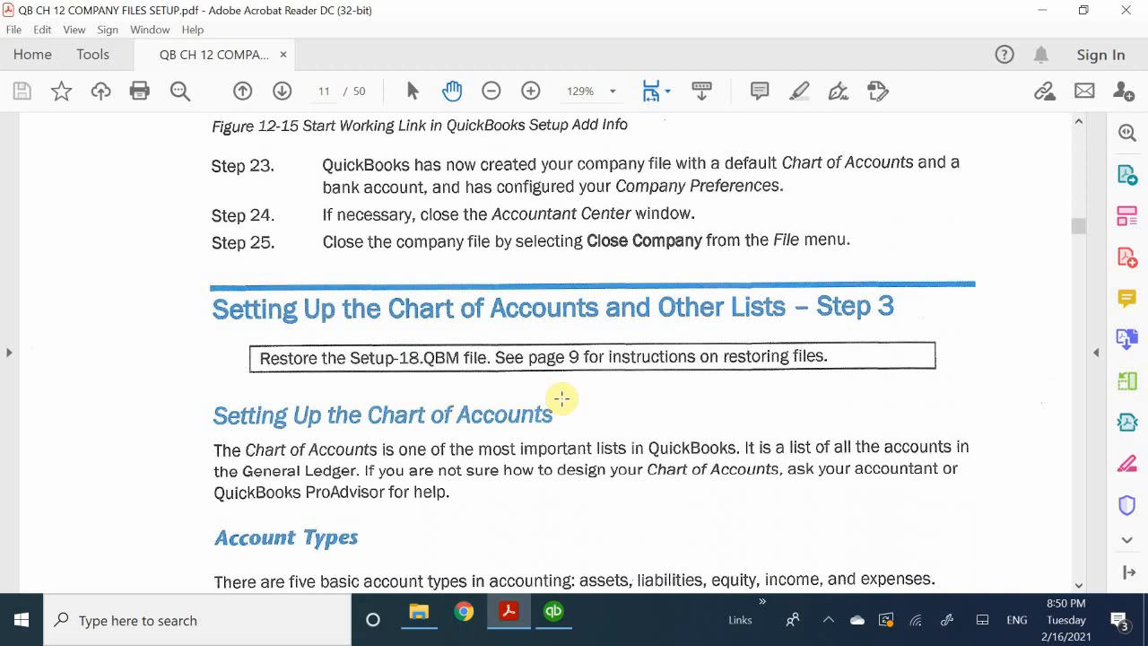
pyautogui.scroll(-3, 561, 398)
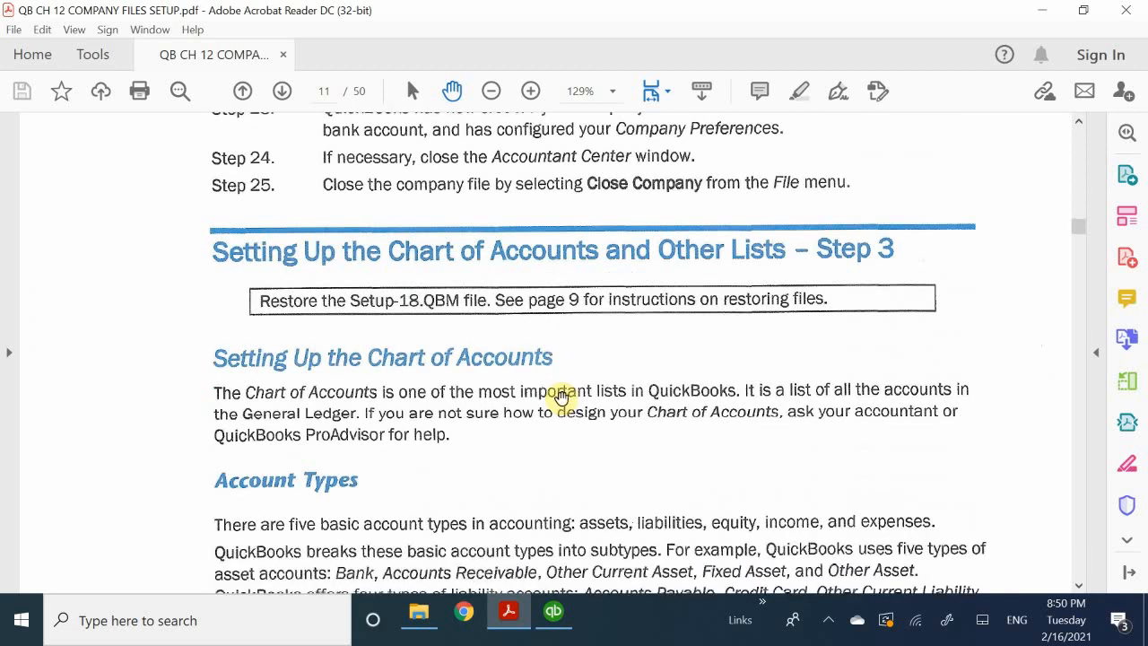
pyautogui.scroll(1, 562, 398)
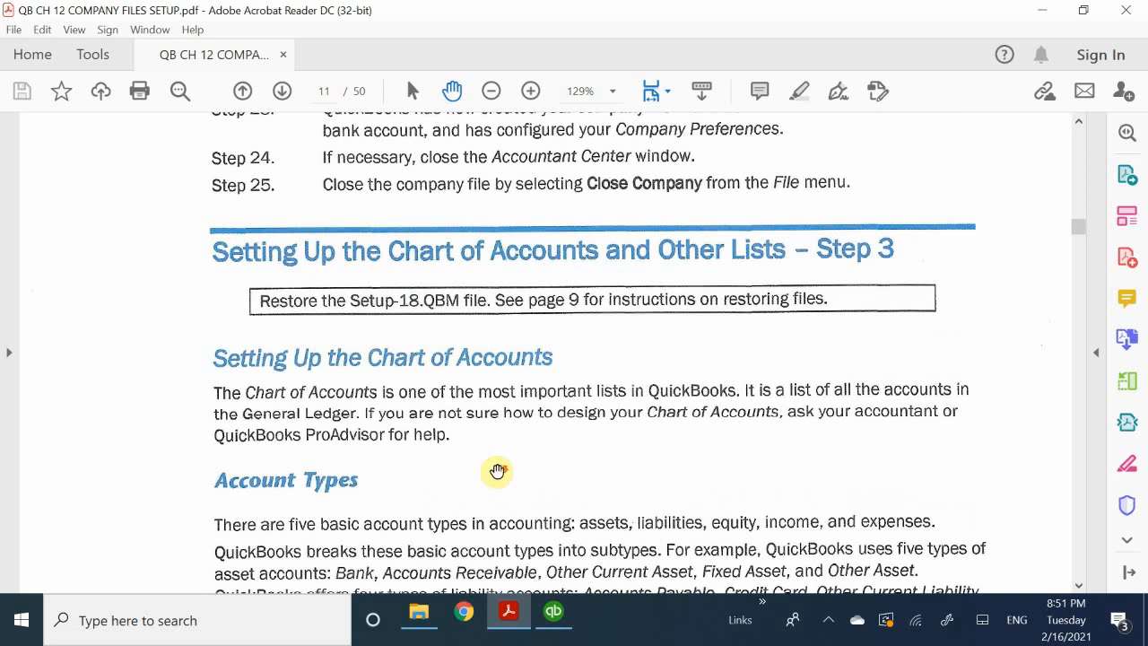
pyautogui.scroll(-5, 497, 472)
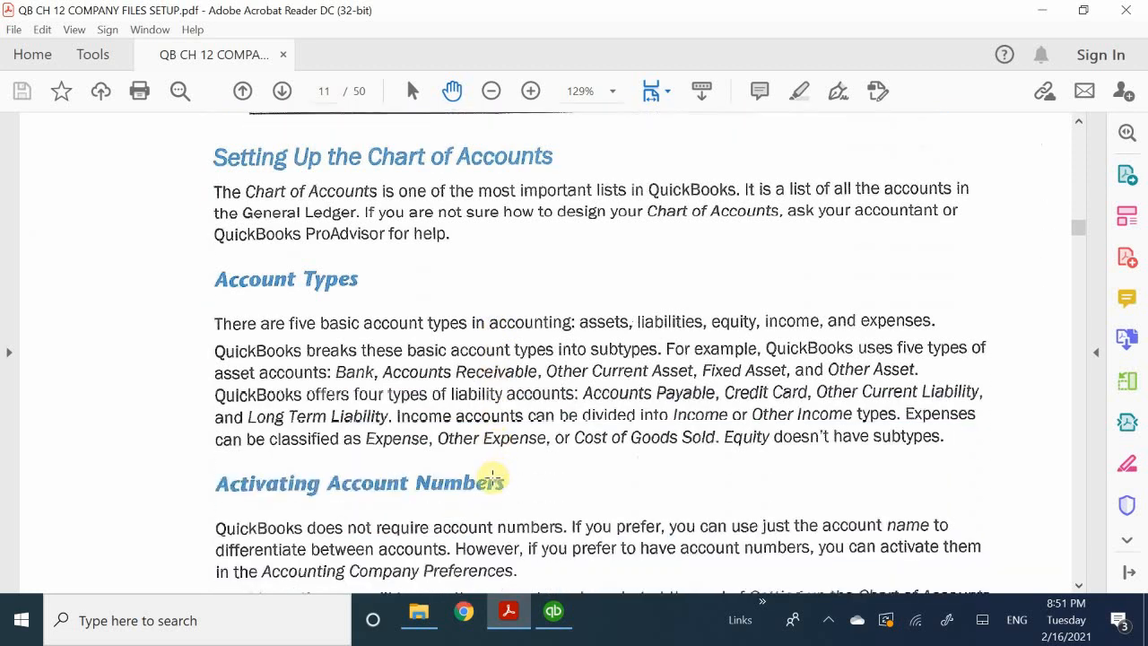
# Switch back to QuickBooks and open the company's Chart of Accounts.
pyautogui.click(553, 615)
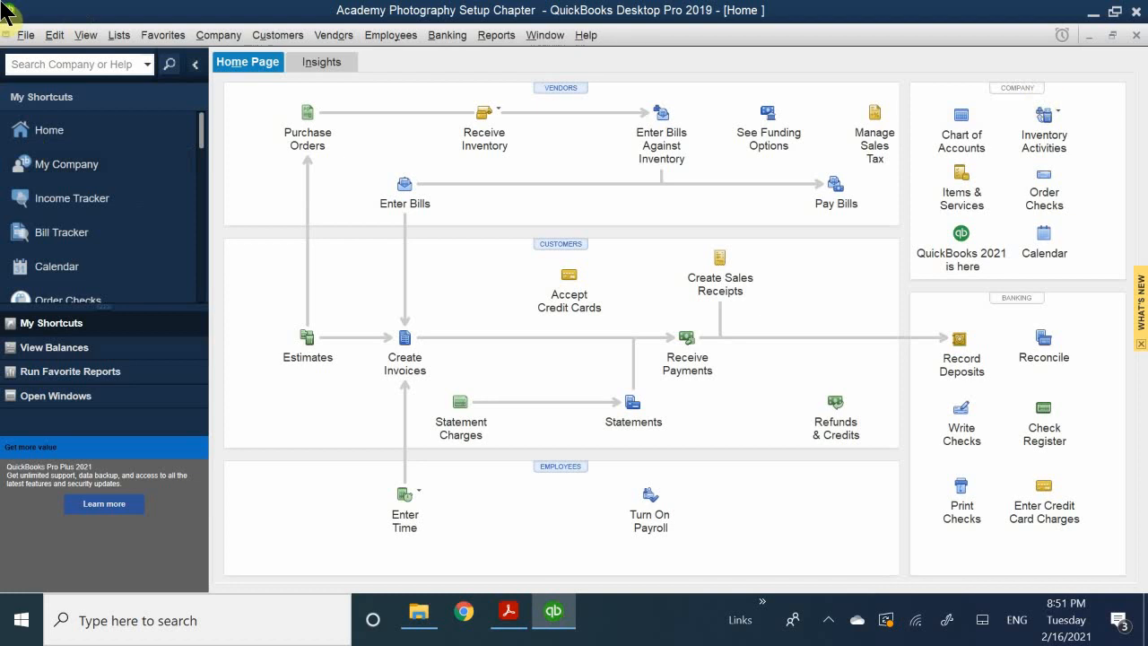
pyautogui.click(123, 39)
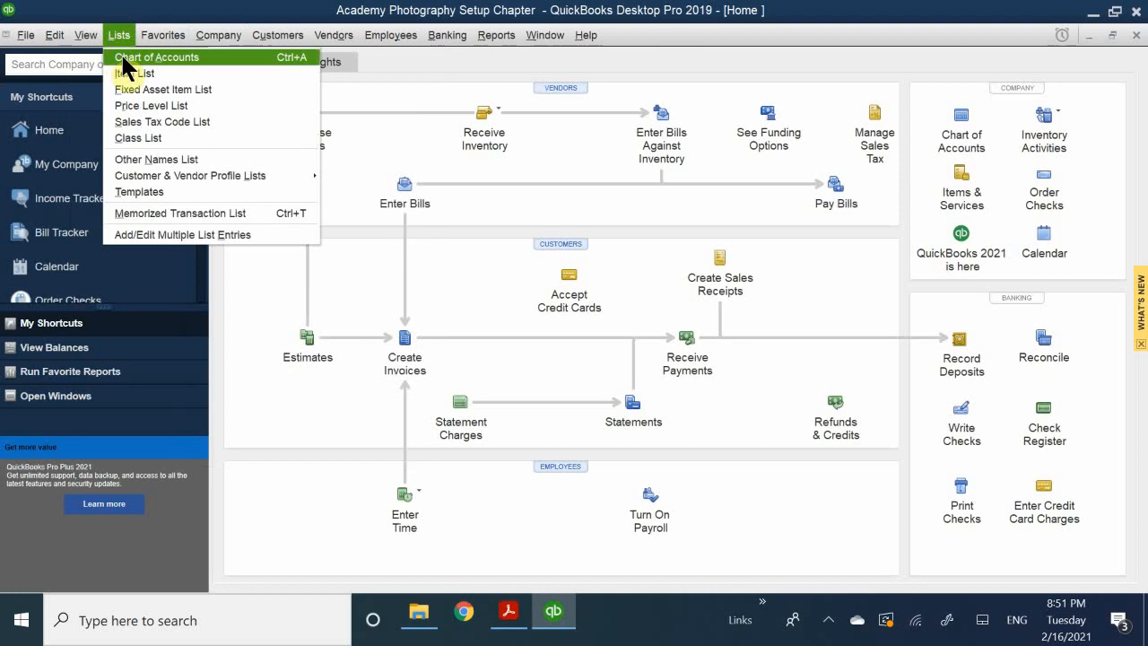
pyautogui.moveTo(219, 34)
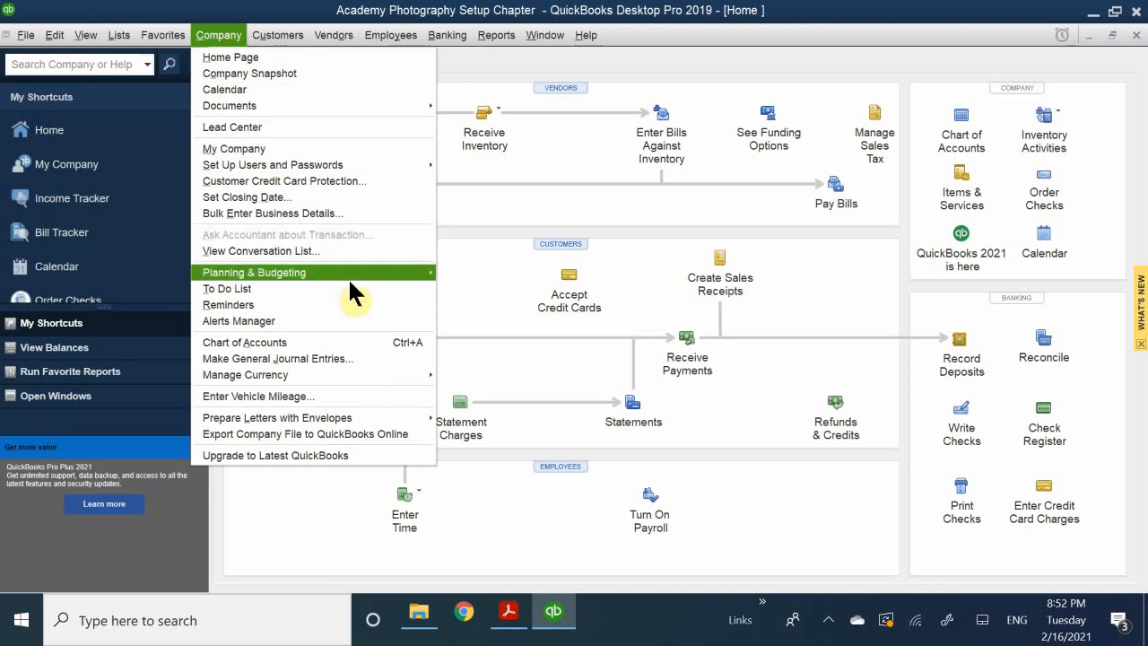
pyautogui.click(363, 336)
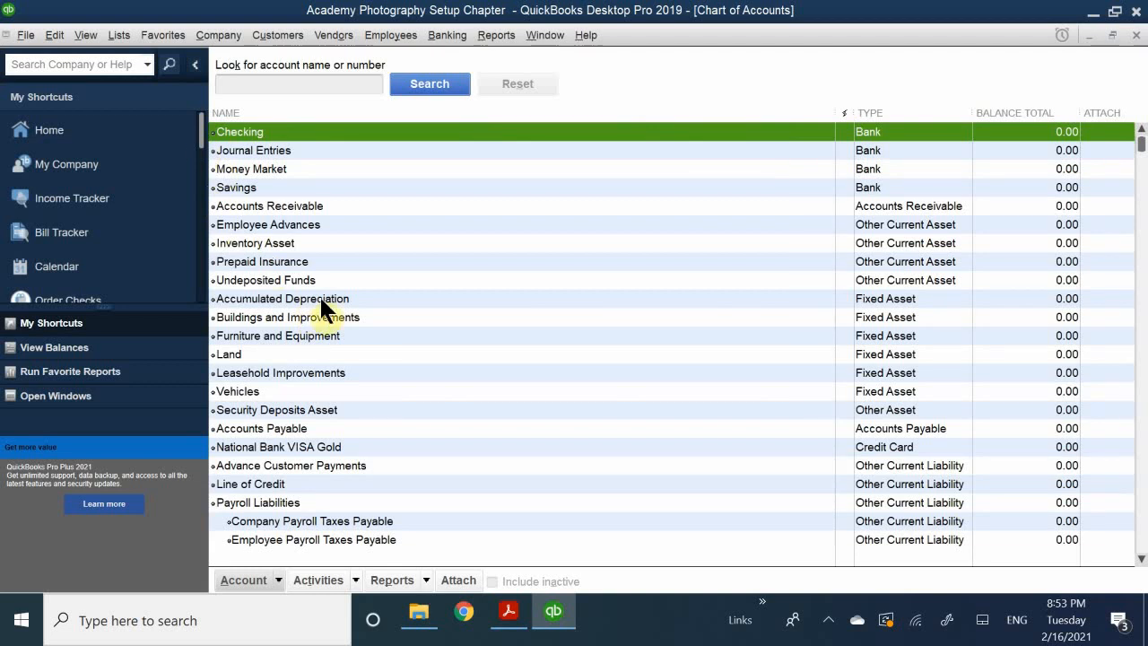
# Look through the whole Chart of Accounts, examining the account names, subaccounts and account types.
pyautogui.scroll(-4, 325, 310)
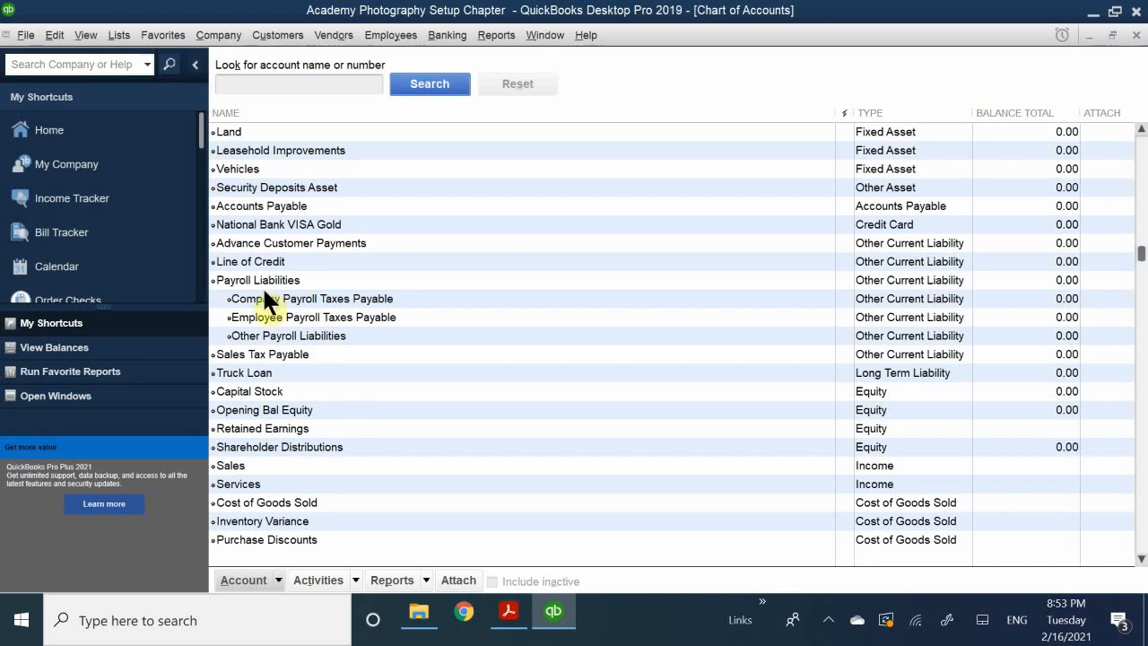
pyautogui.scroll(-1, 303, 386)
pyautogui.scroll(-1, 305, 389)
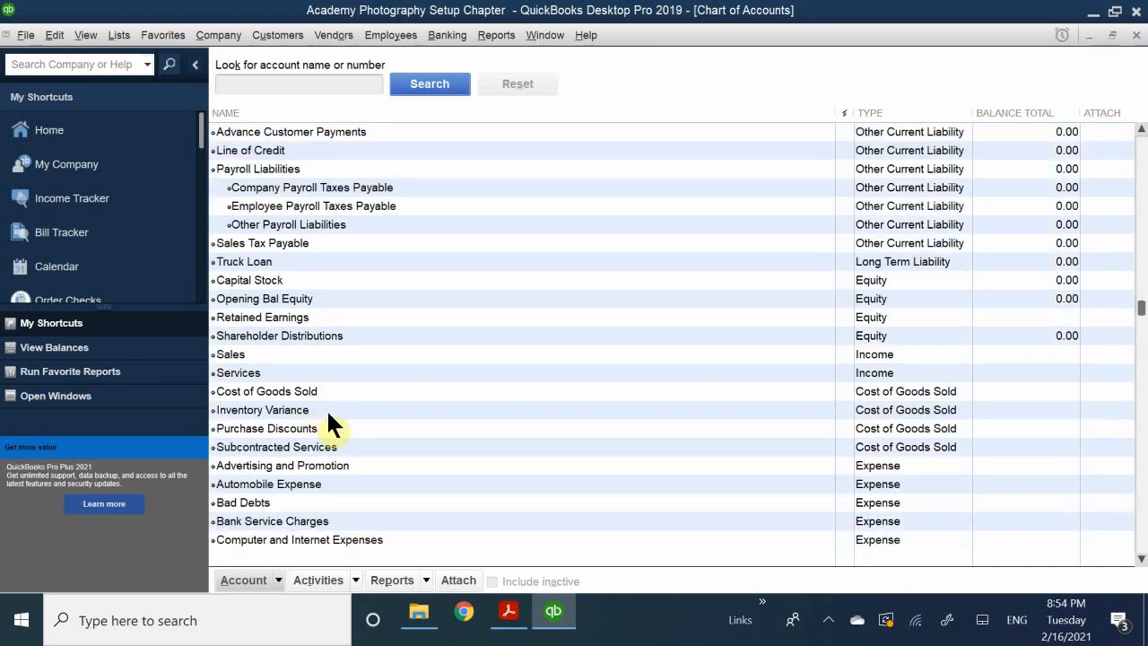
pyautogui.scroll(6, 326, 409)
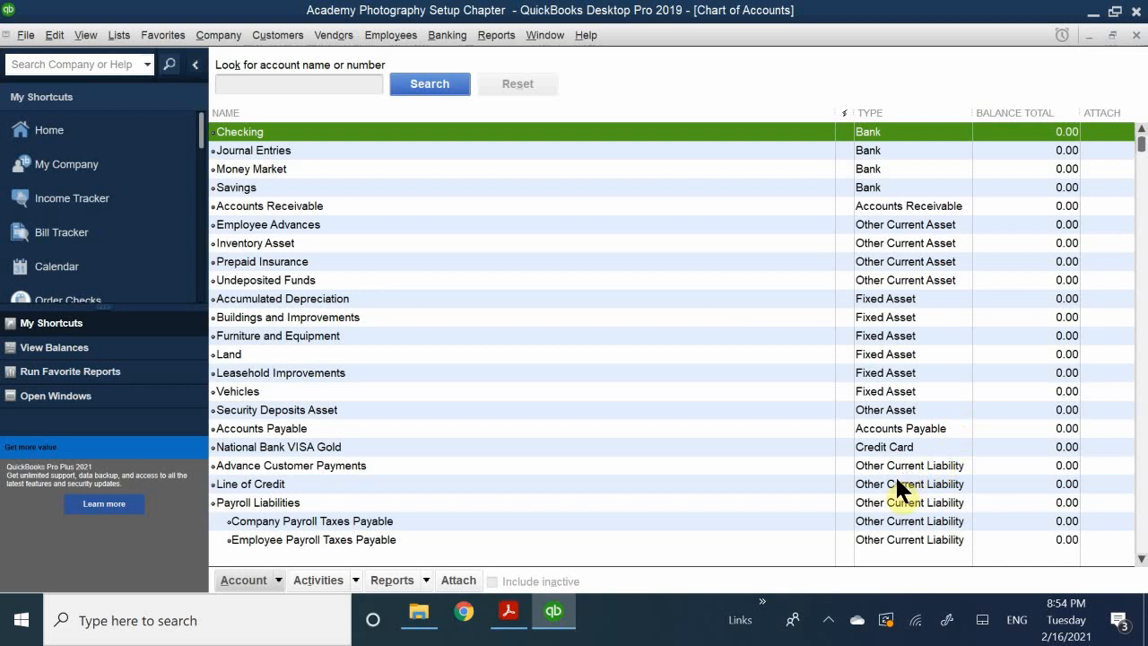
pyautogui.scroll(-1, 913, 517)
pyautogui.scroll(-4, 911, 512)
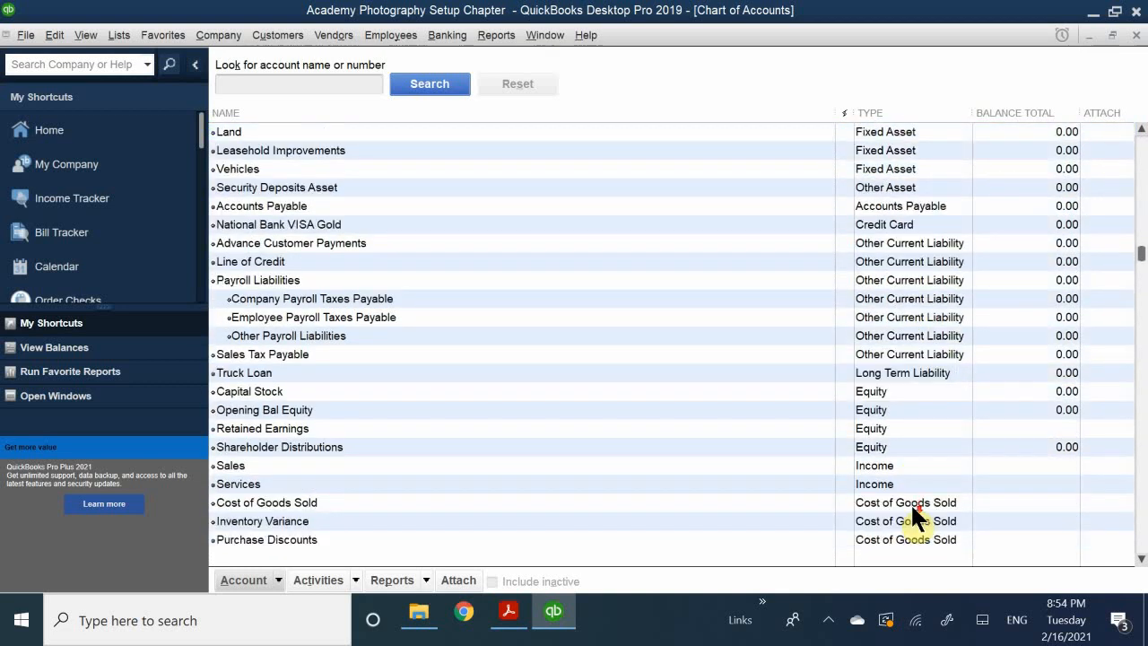
pyautogui.scroll(-3, 949, 448)
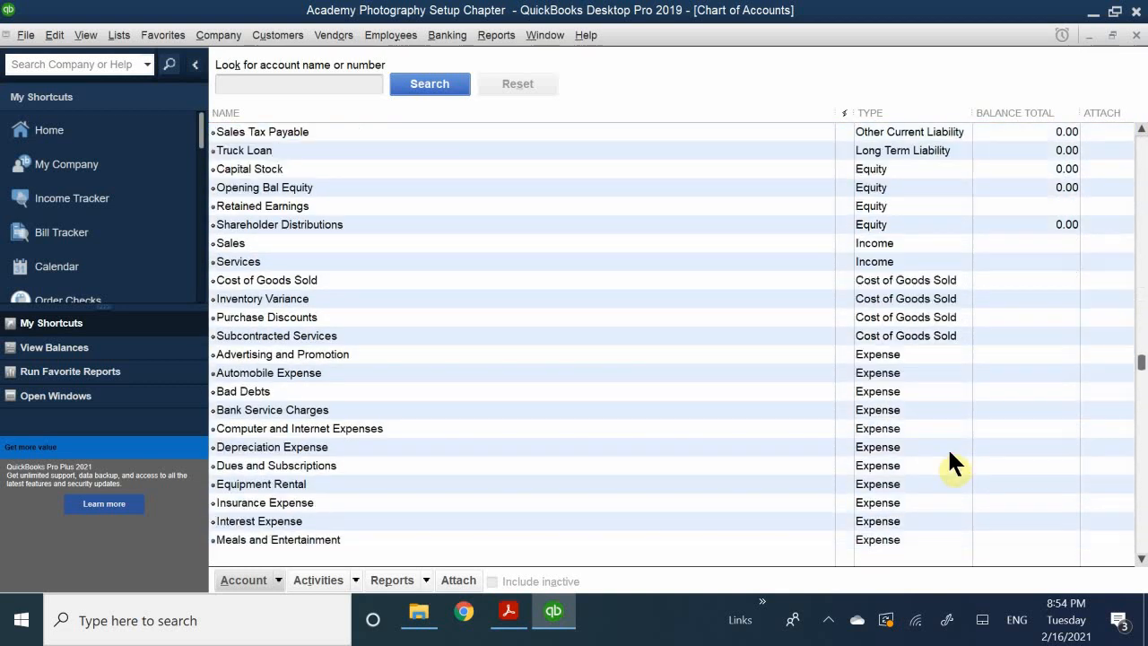
pyautogui.scroll(-6, 924, 404)
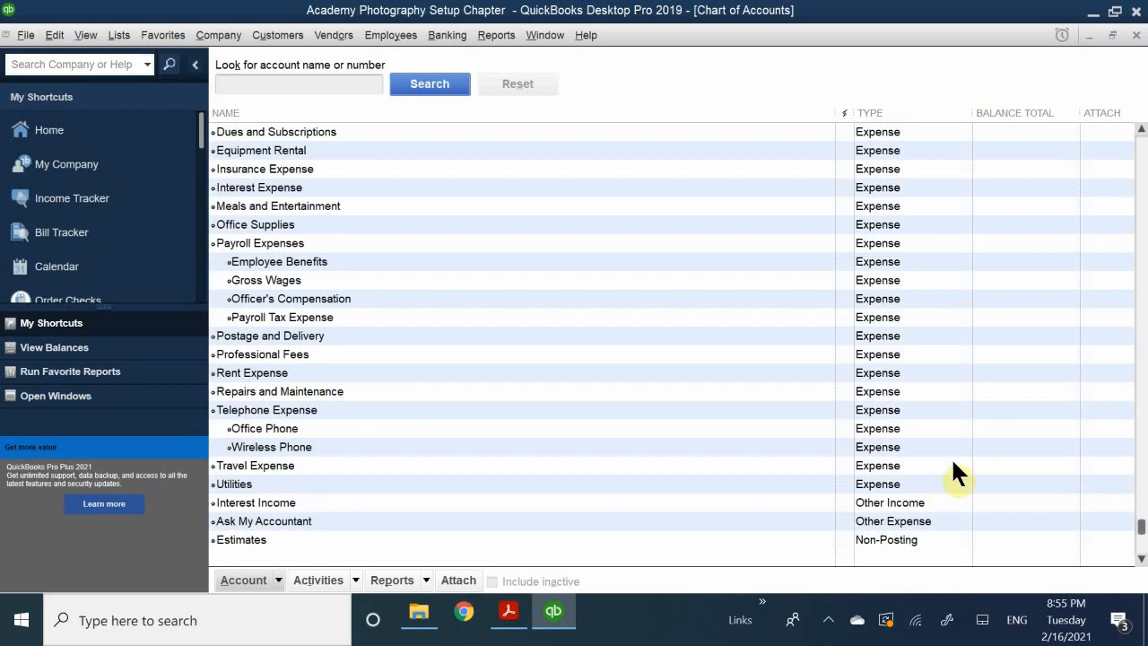
pyautogui.scroll(-1, 931, 472)
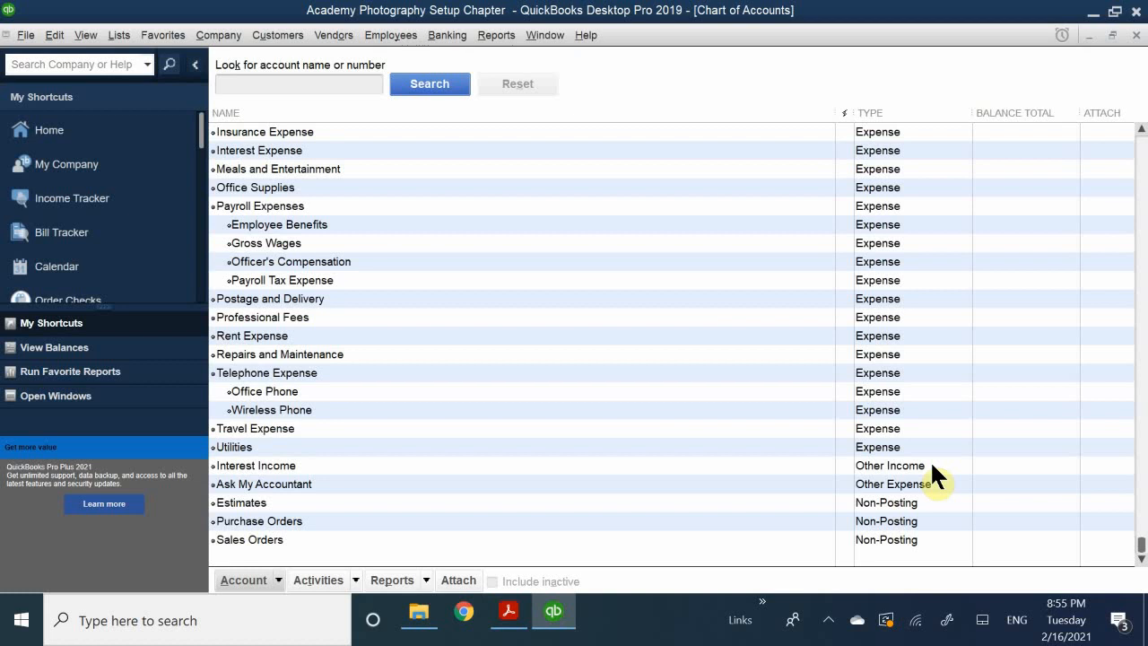
pyautogui.scroll(15, 950, 417)
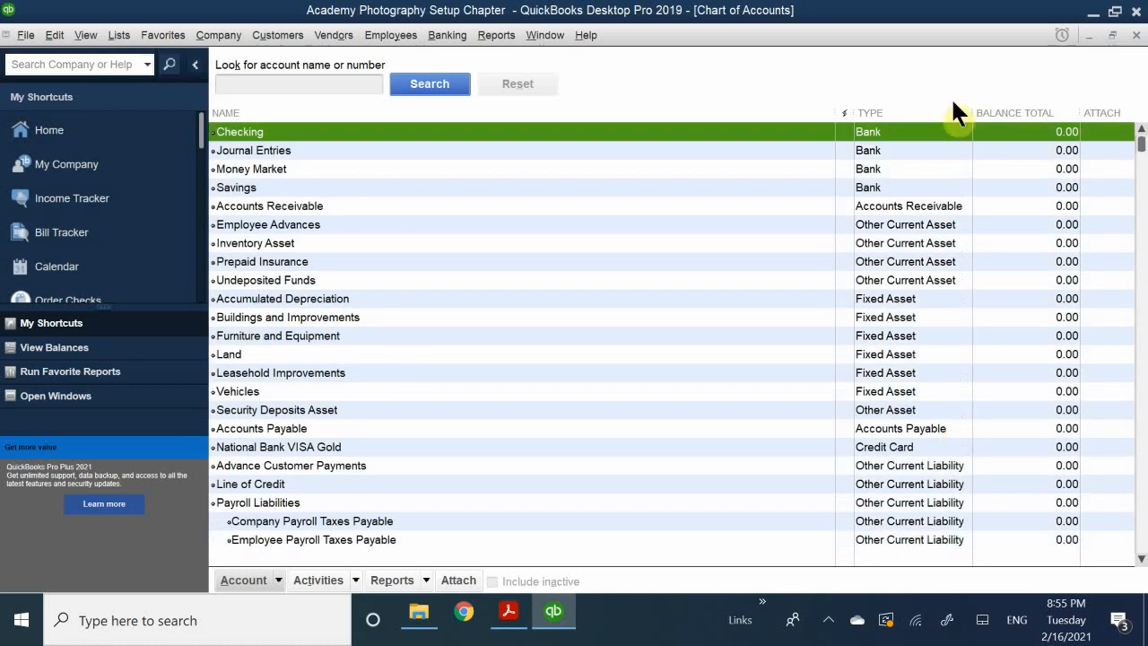
# Examine the balance totals across the asset, liability, equity, income and expense accounts to see which types carry balances.
pyautogui.scroll(-5, 1031, 238)
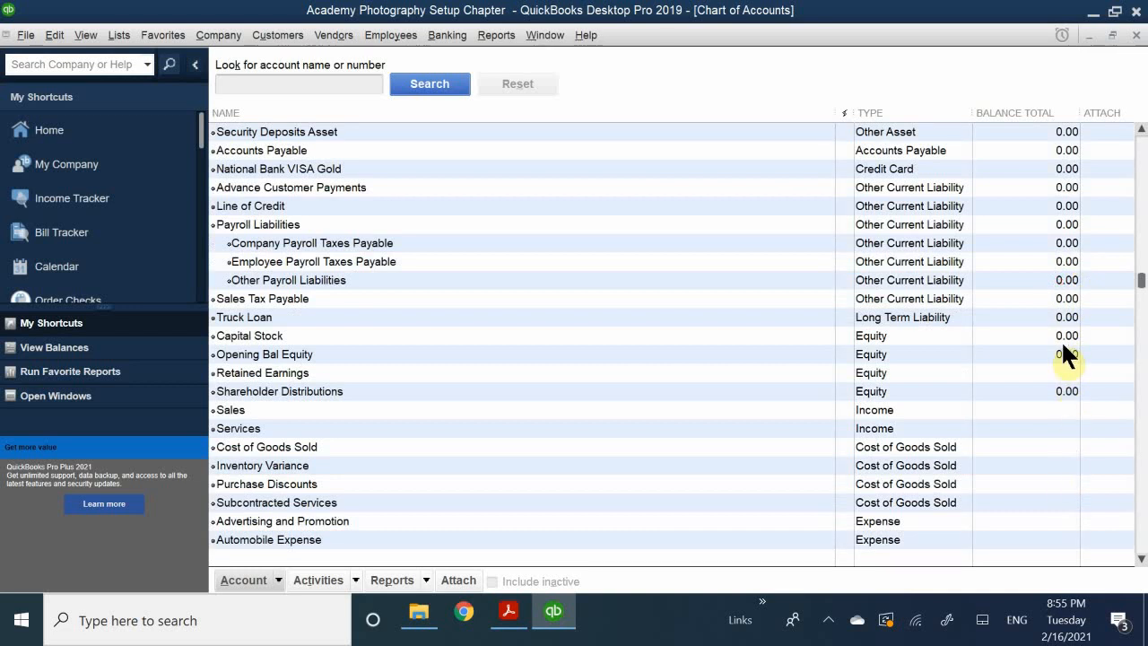
pyautogui.scroll(5, 1061, 340)
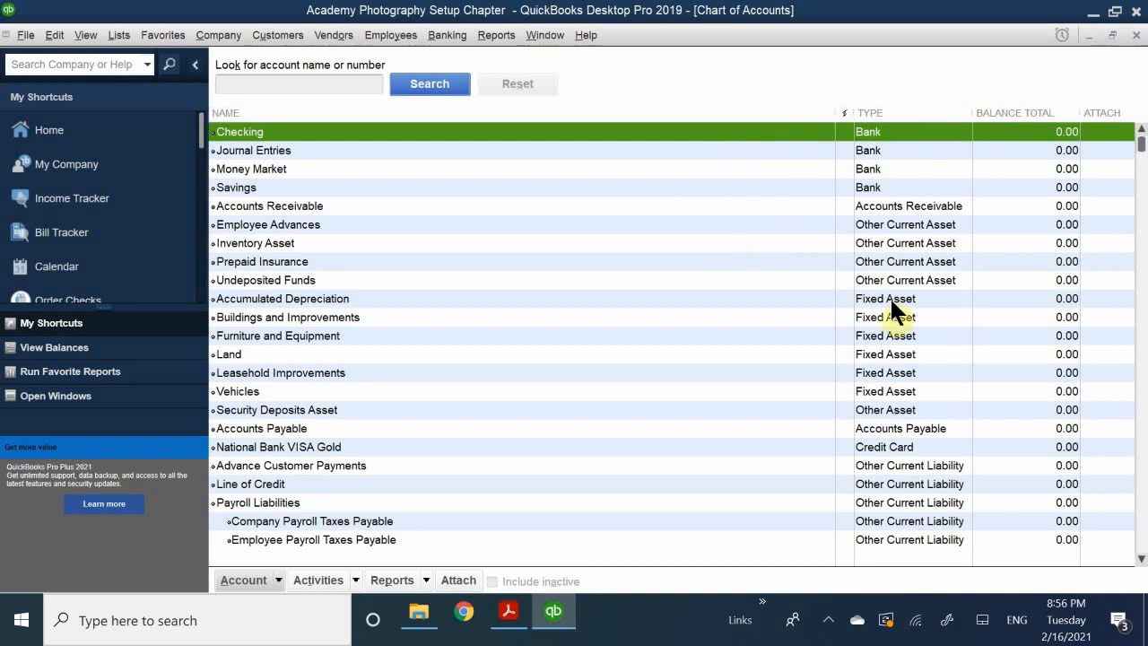
pyautogui.scroll(-2, 983, 433)
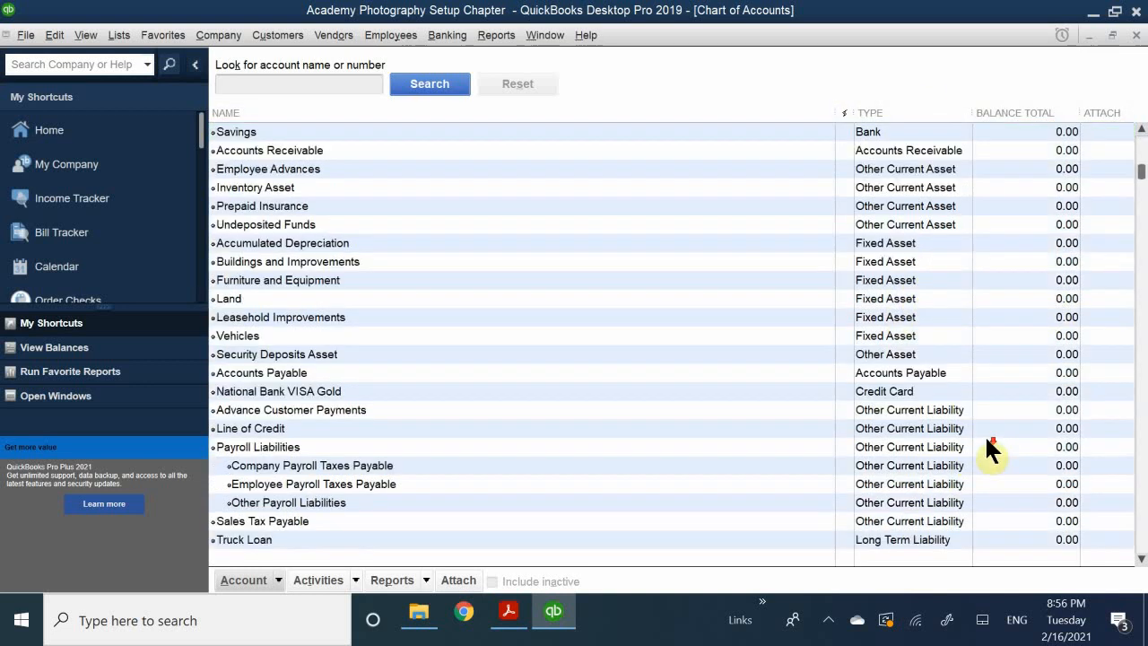
pyautogui.scroll(-1, 986, 440)
pyautogui.scroll(2, 1053, 431)
pyautogui.scroll(-2, 1086, 404)
pyautogui.scroll(-3, 807, 248)
pyautogui.scroll(-9, 829, 309)
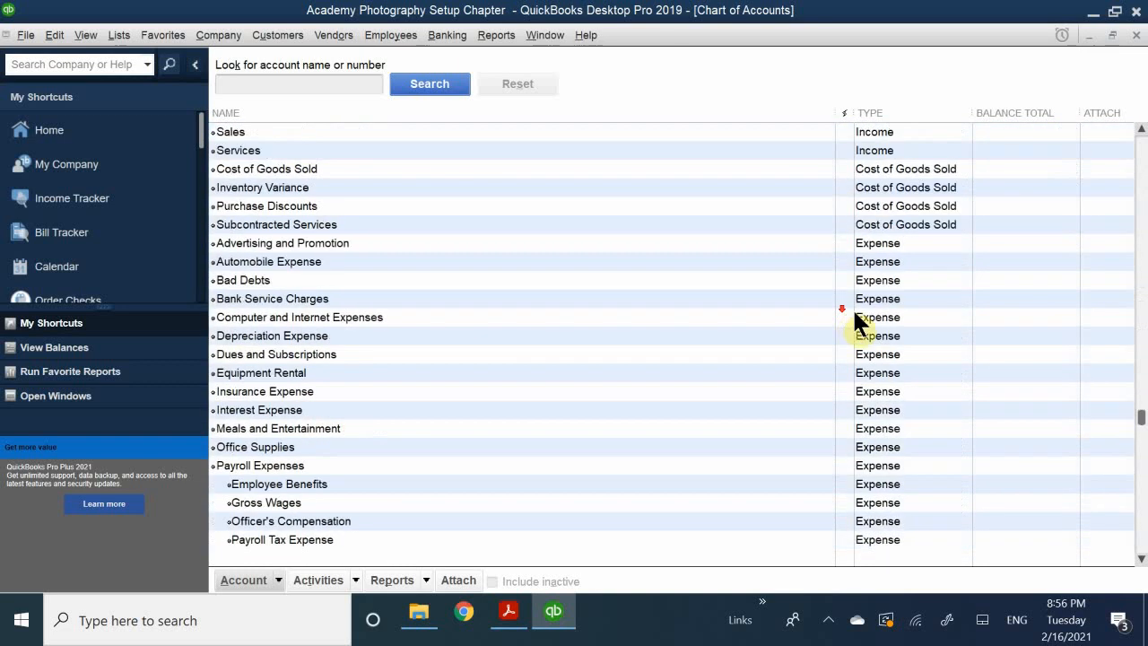
pyautogui.scroll(4, 852, 305)
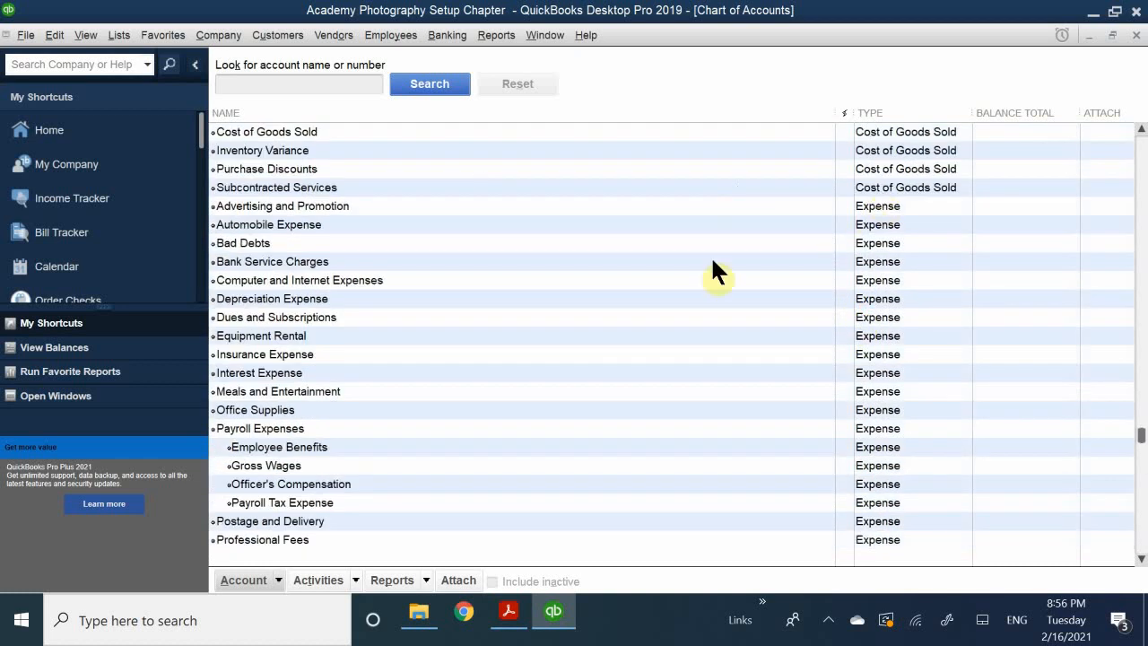
pyautogui.scroll(-4, 789, 350)
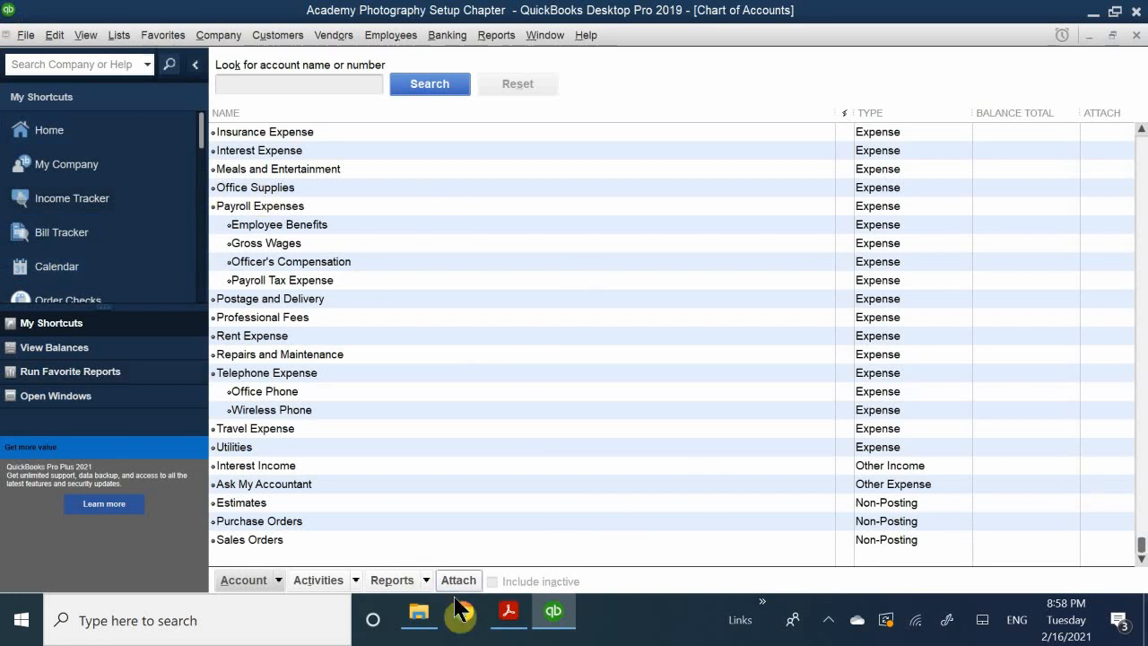
# Switch to the chapter PDF and read Activating Account Numbers and its Computer Practice steps on page 356.
pyautogui.click(520, 609)
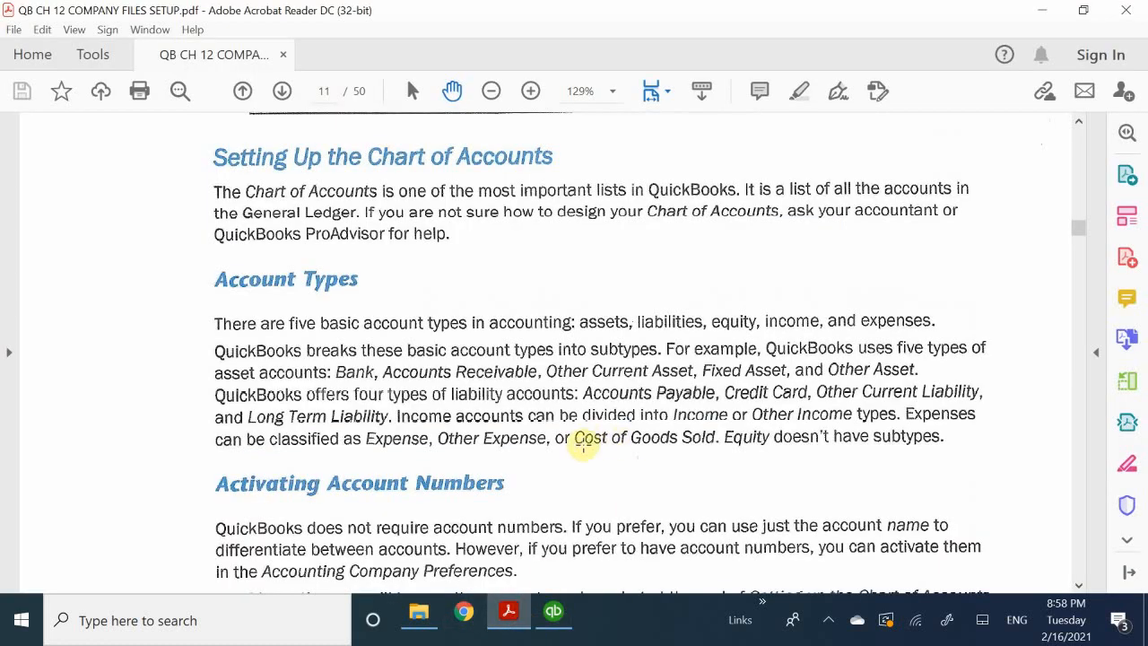
pyautogui.scroll(-1, 590, 449)
pyautogui.scroll(-2, 590, 448)
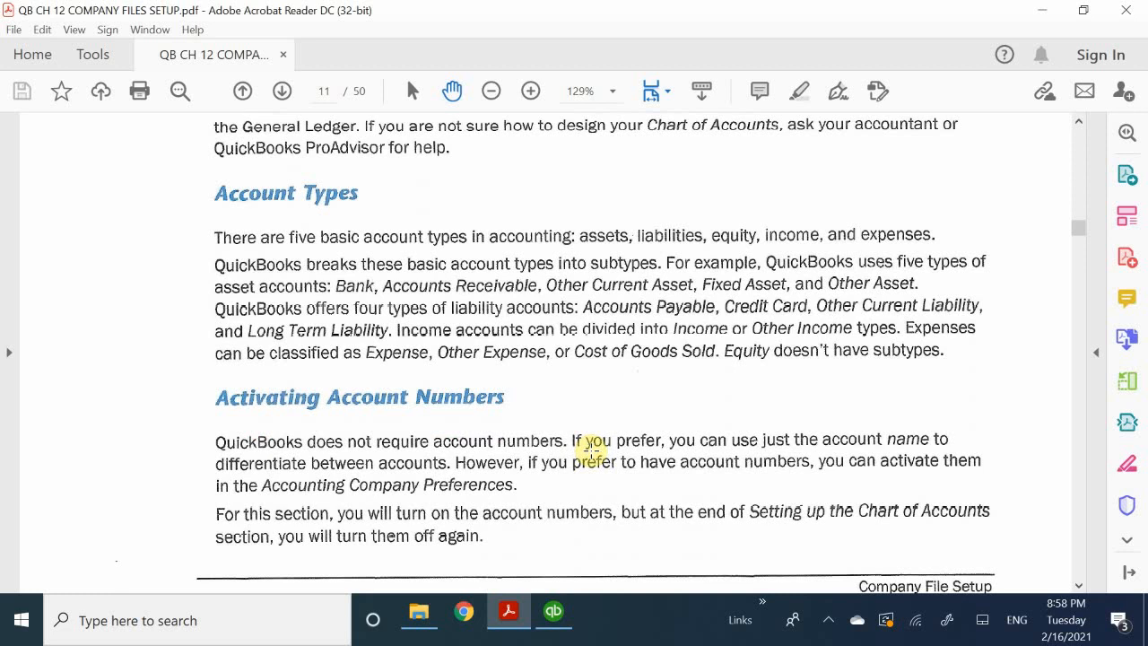
pyautogui.scroll(-5, 592, 448)
pyautogui.scroll(-10, 591, 448)
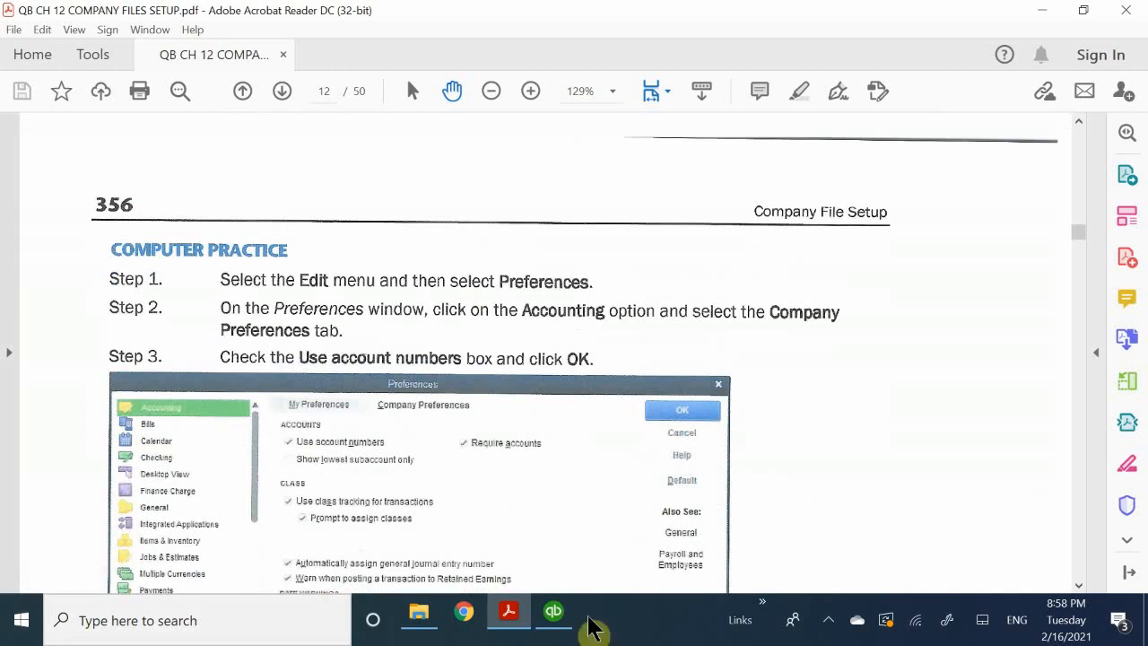
# Switch back to QuickBooks and turn on the use of account numbers in the company's Accounting preferences.
pyautogui.click(553, 612)
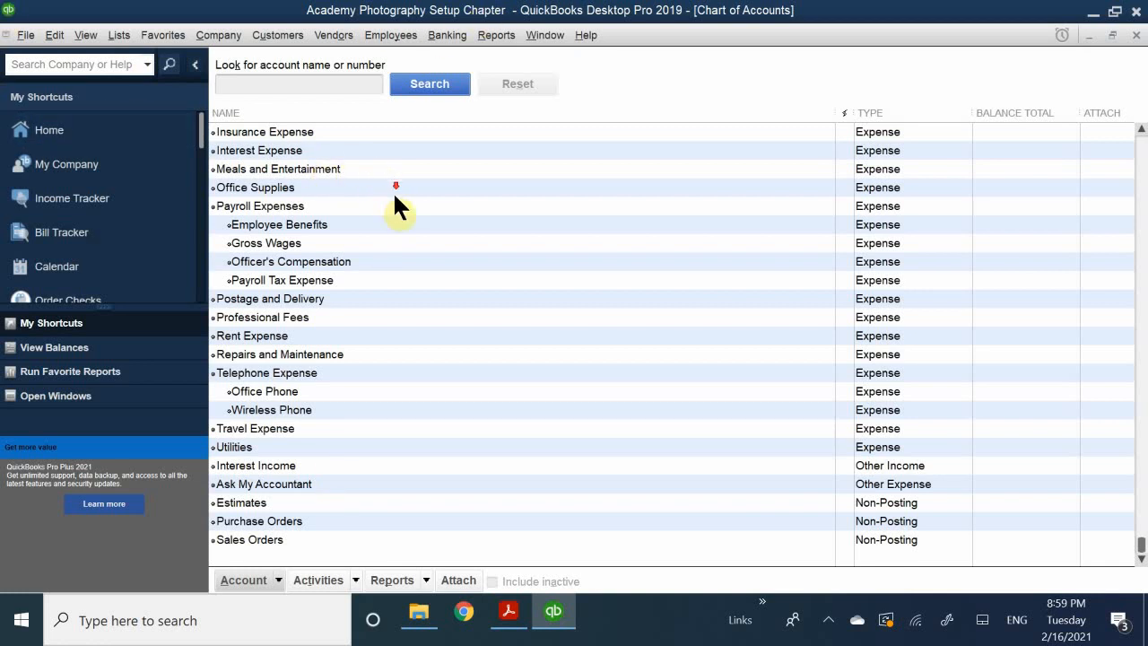
pyautogui.scroll(15, 436, 272)
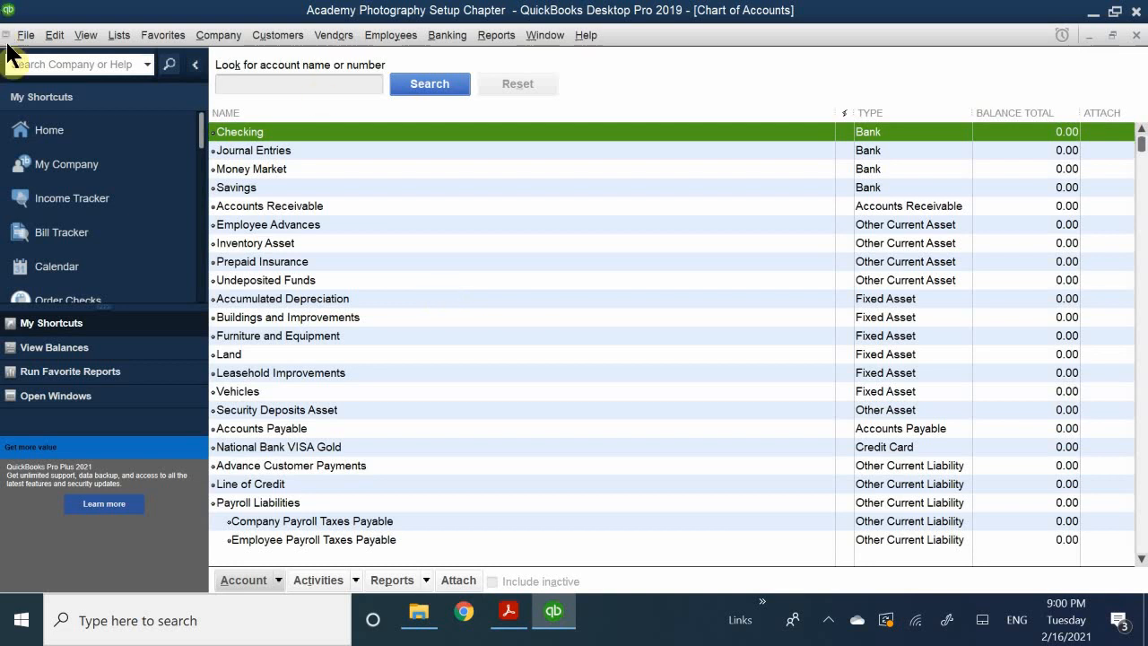
pyautogui.click(54, 35)
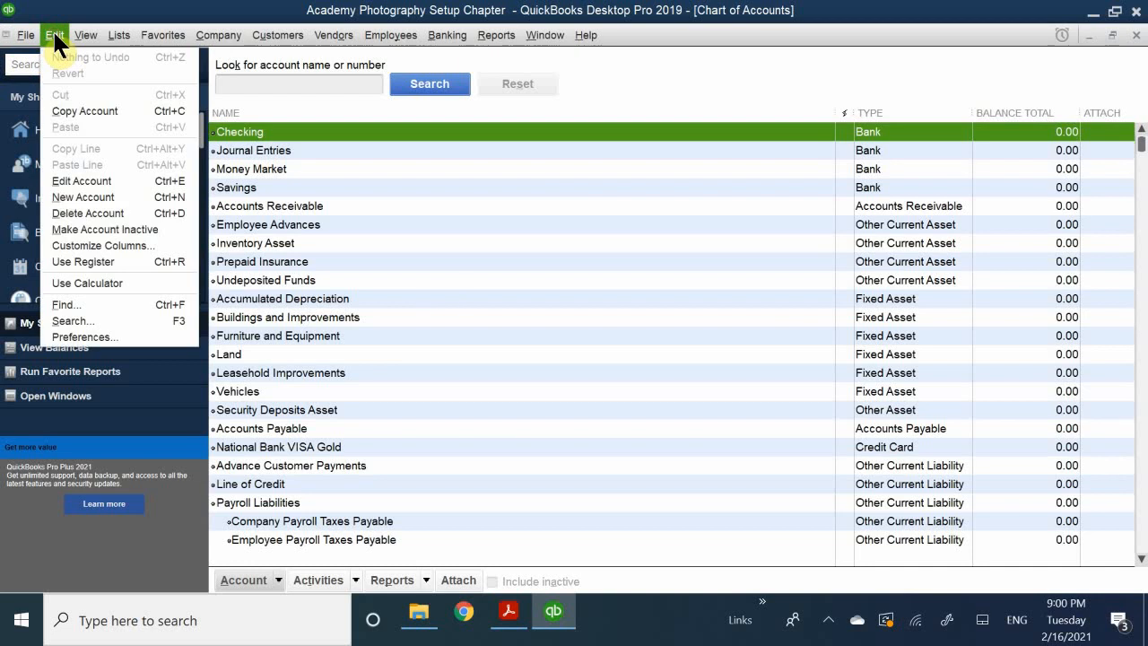
pyautogui.click(125, 333)
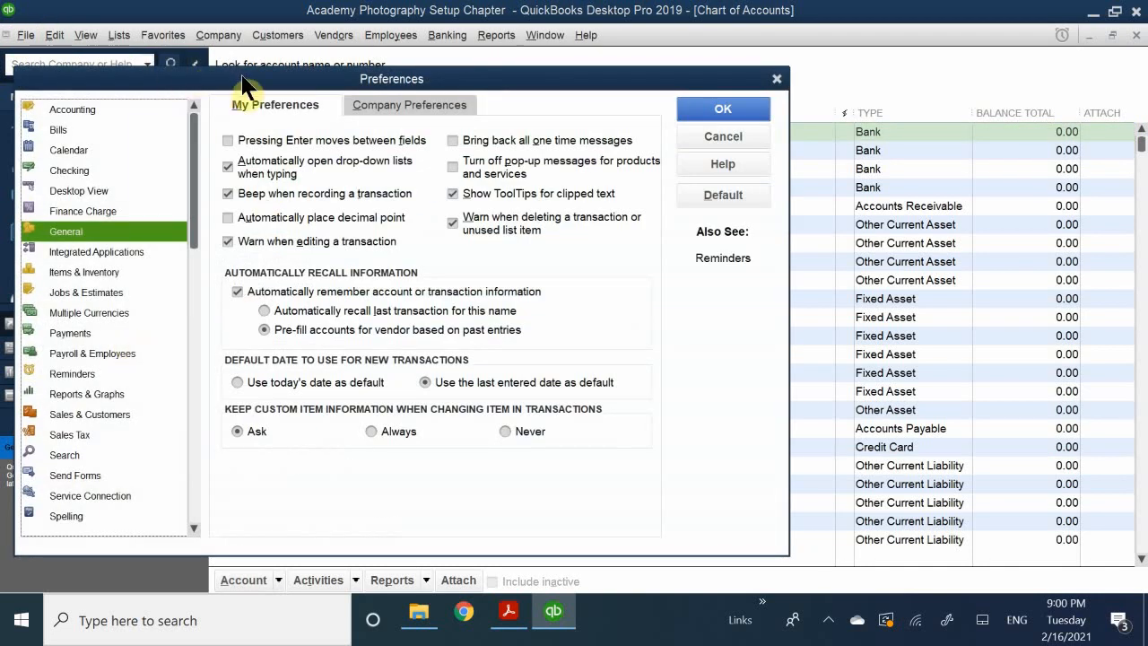
pyautogui.moveTo(239, 77); pyautogui.dragTo(438, 66)
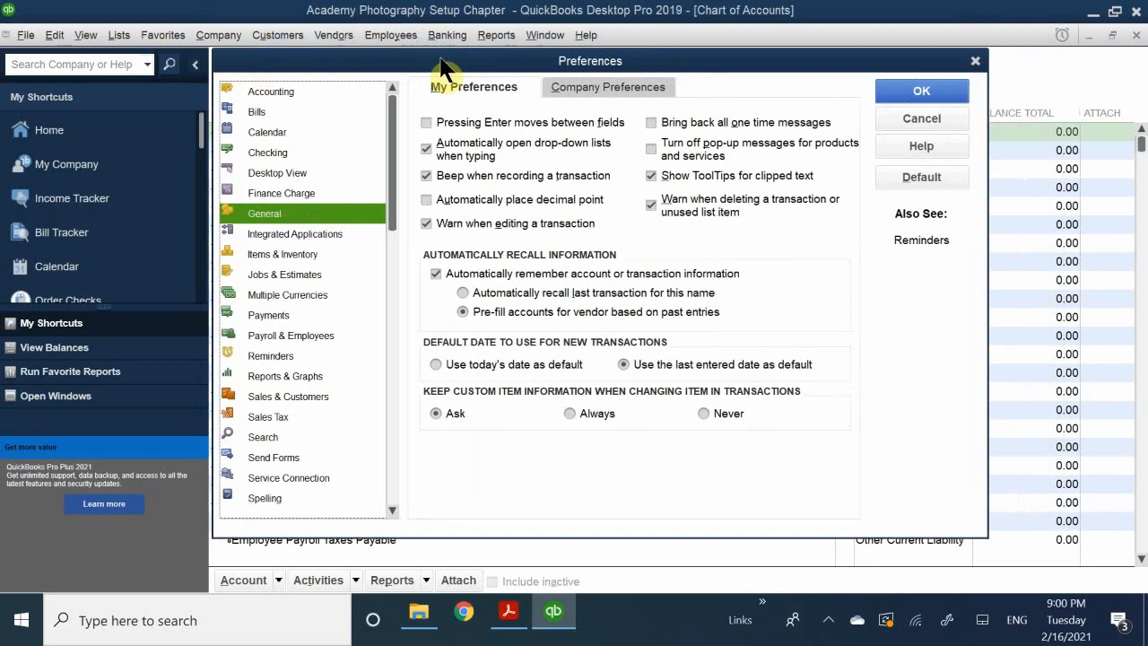
pyautogui.click(286, 91)
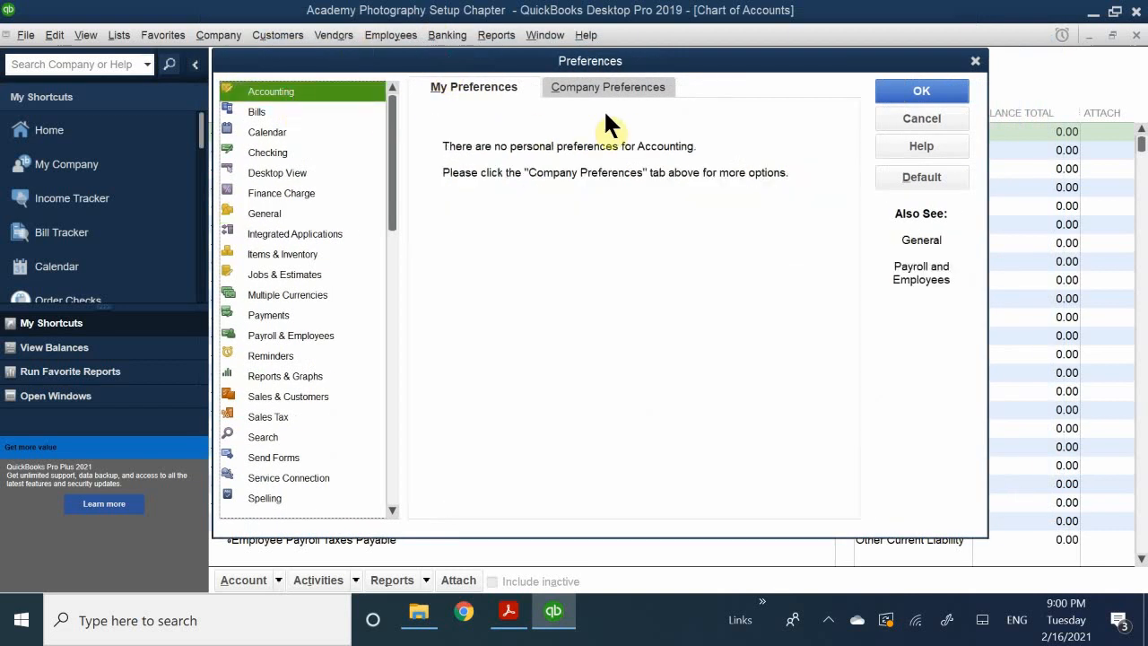
pyautogui.click(587, 87)
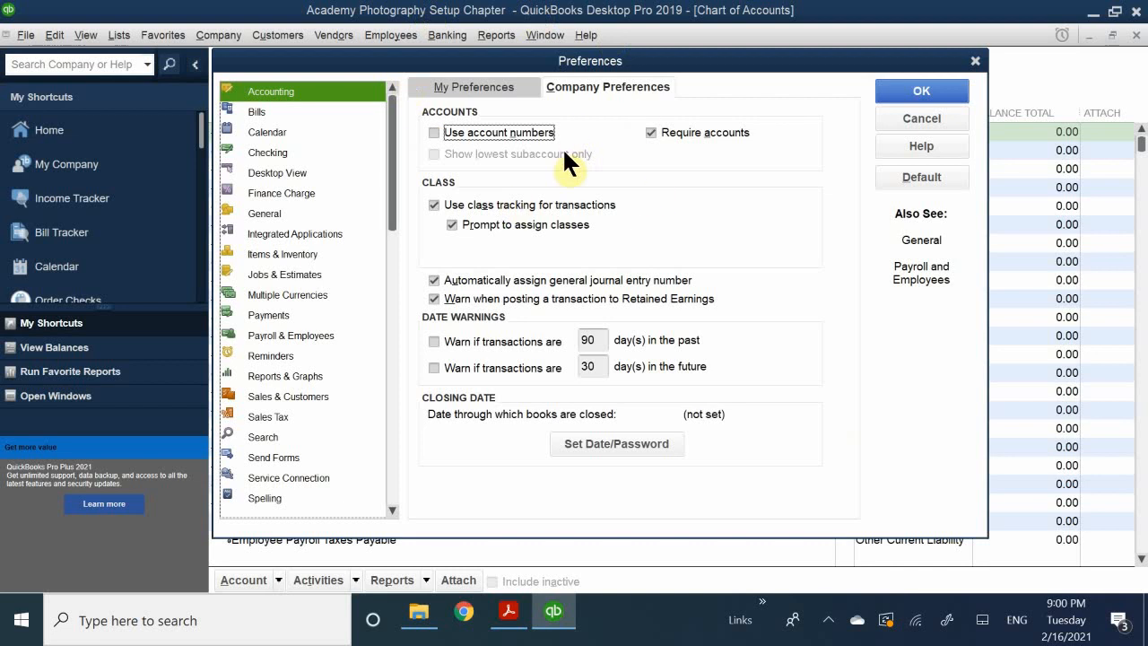
pyautogui.click(489, 132)
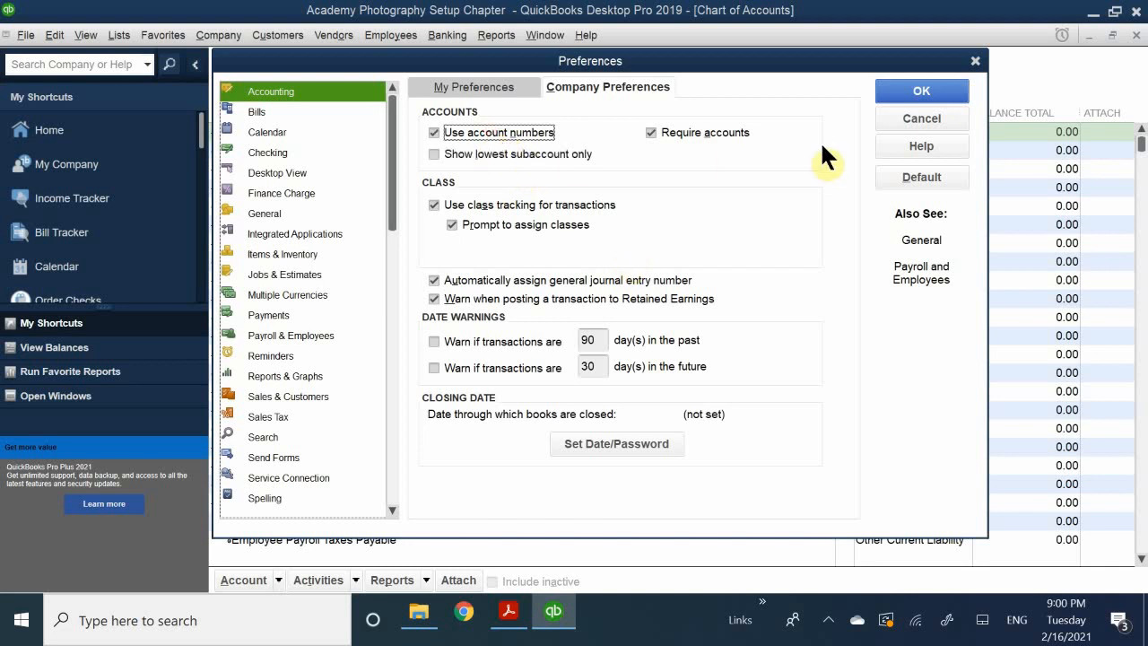
pyautogui.click(908, 87)
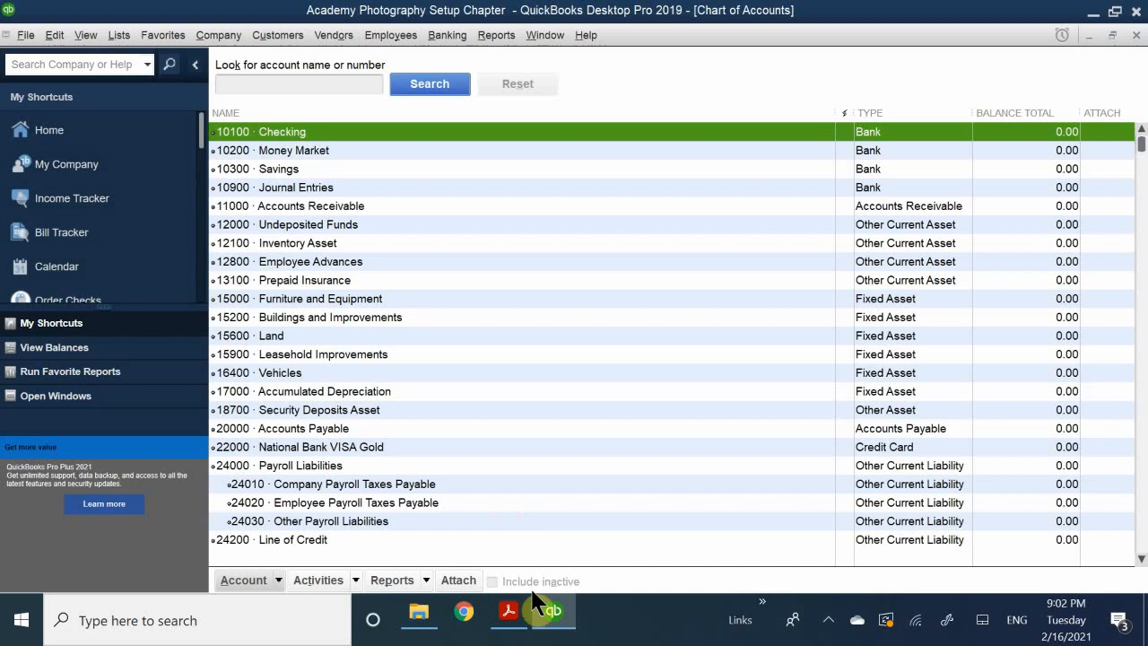
# Switch to the chapter PDF and read the Adding Accounts practice steps on pages 356 to 358, including the Add New Account figure.
pyautogui.click(508, 613)
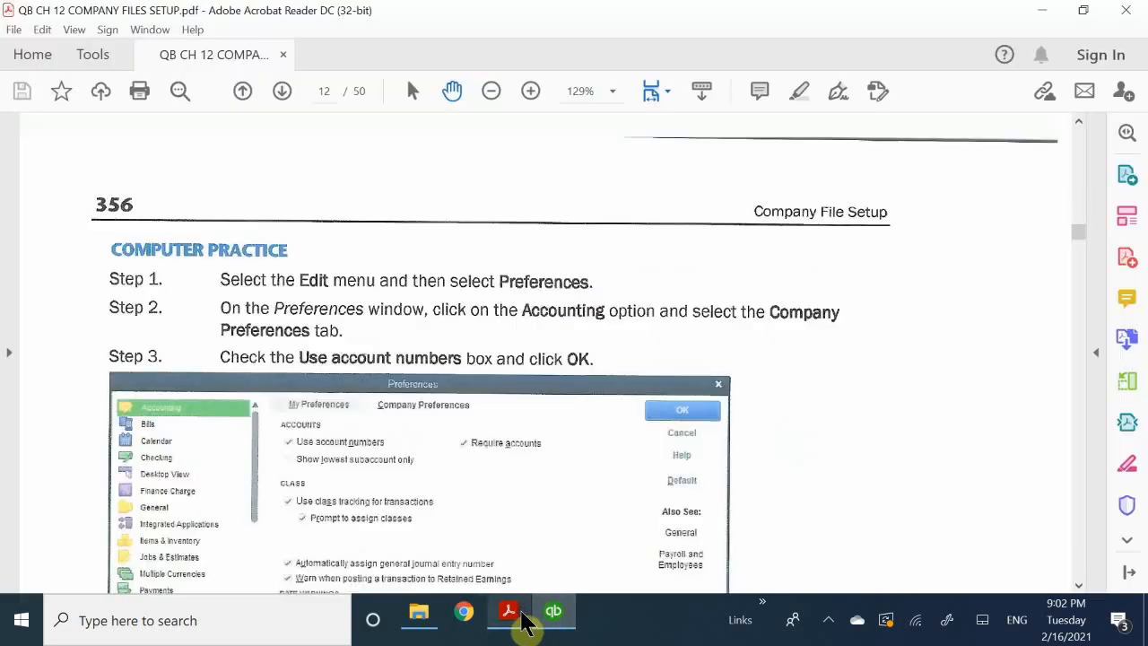
pyautogui.scroll(-1, 571, 421)
pyautogui.scroll(-10, 570, 421)
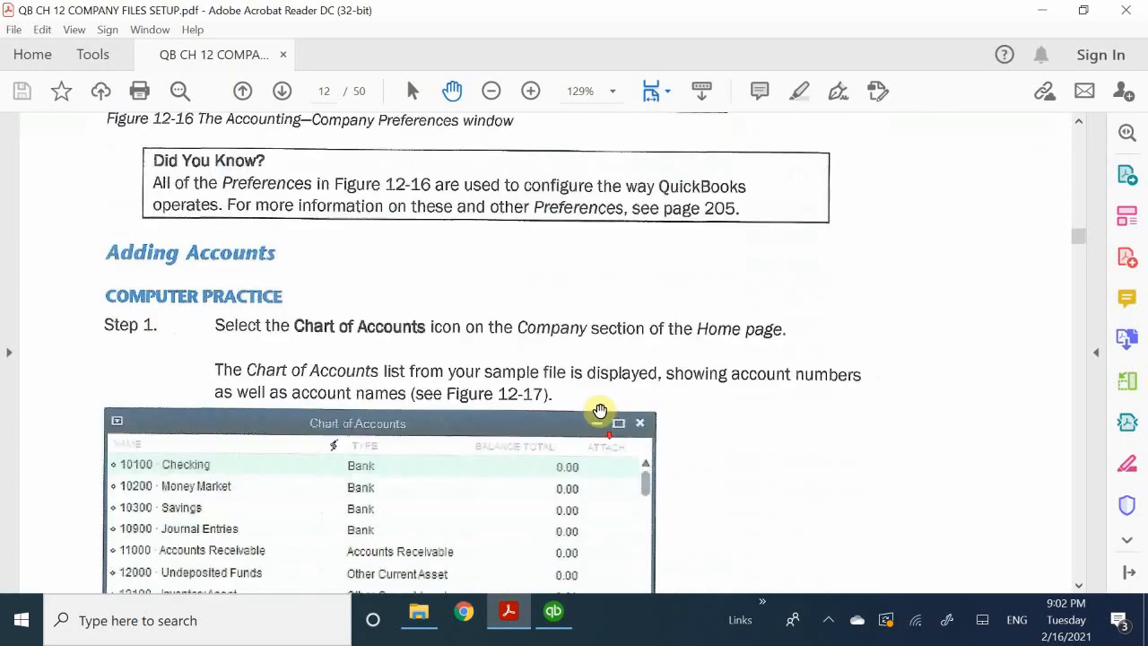
pyautogui.scroll(-10, 600, 409)
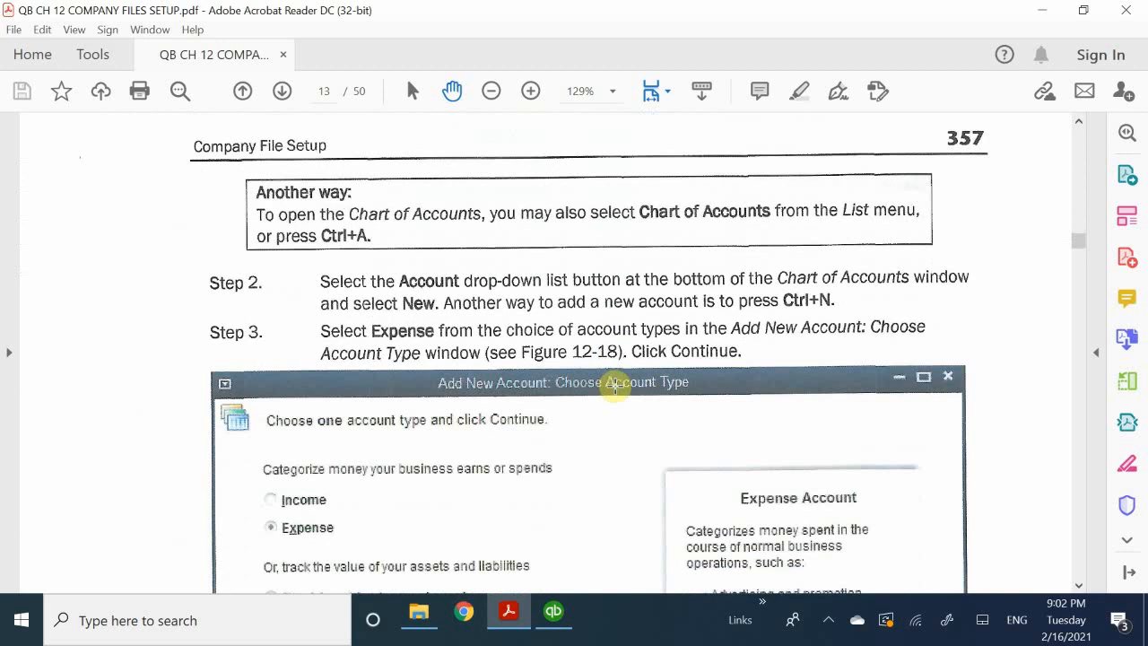
pyautogui.scroll(-10, 614, 386)
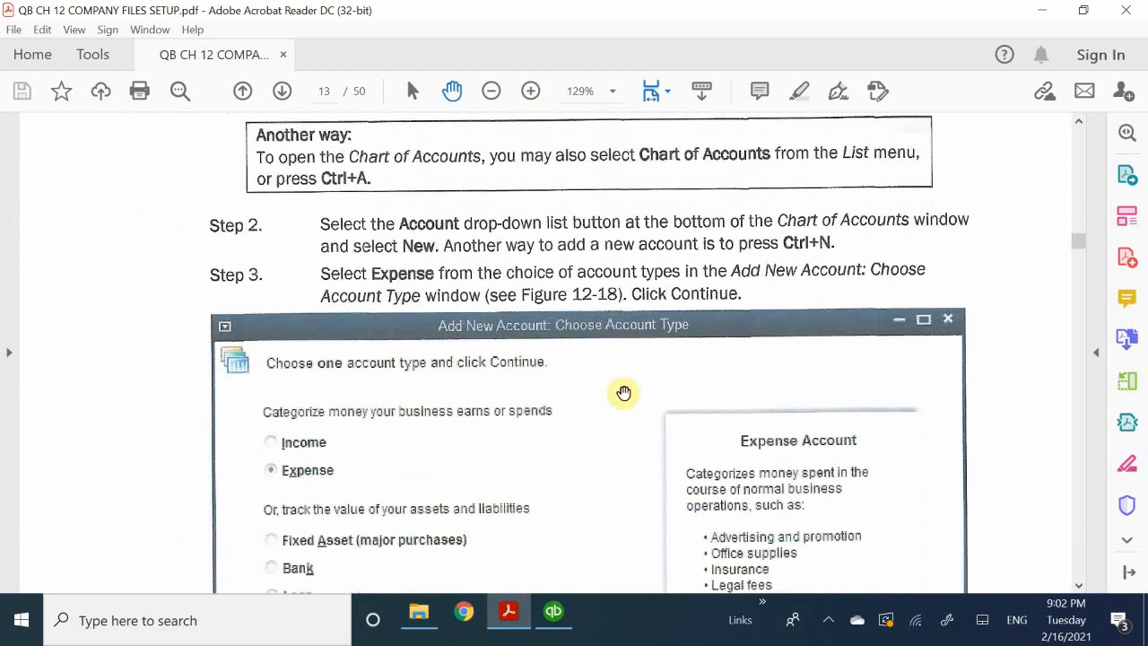
pyautogui.scroll(-15, 693, 369)
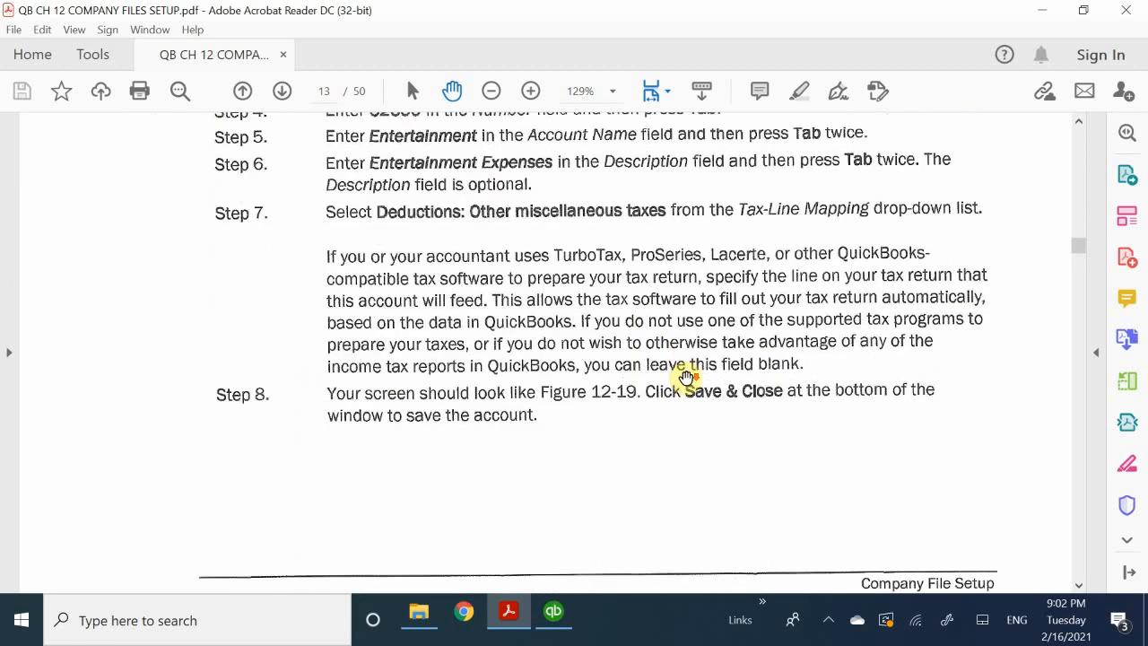
pyautogui.scroll(-8, 688, 376)
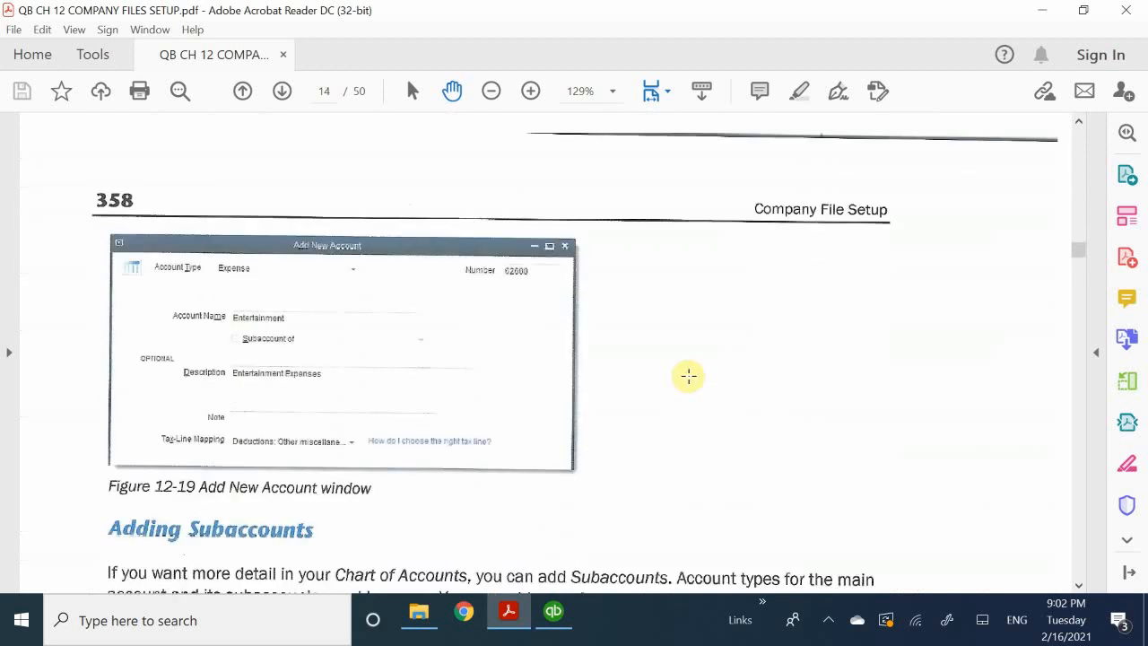
pyautogui.scroll(2, 688, 374)
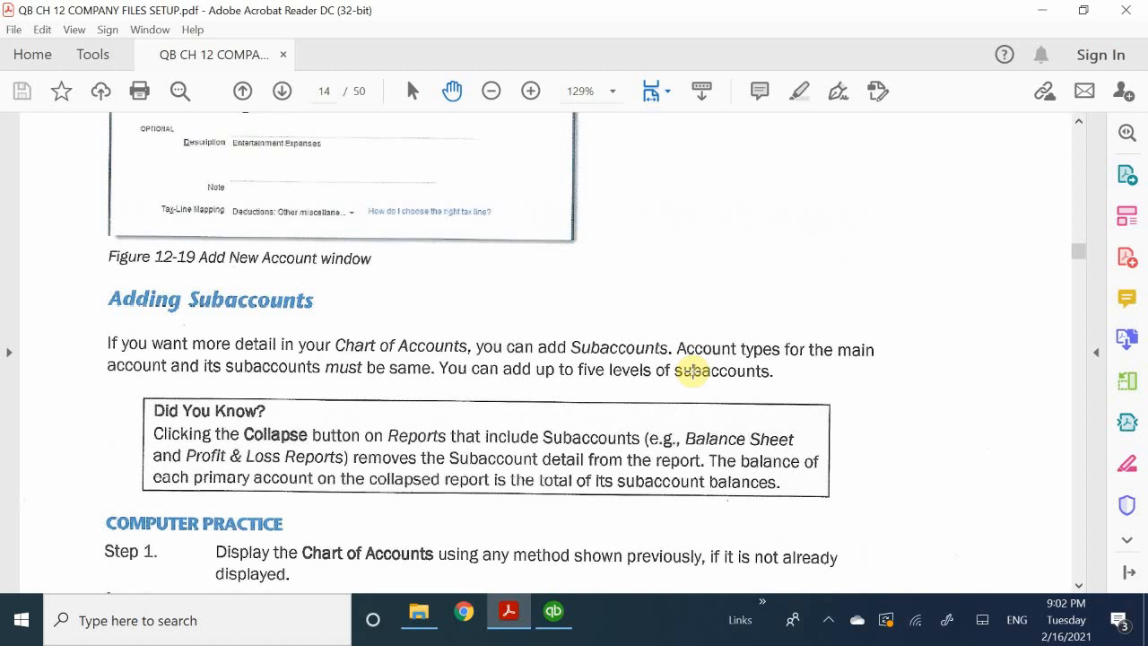
pyautogui.scroll(10, 692, 371)
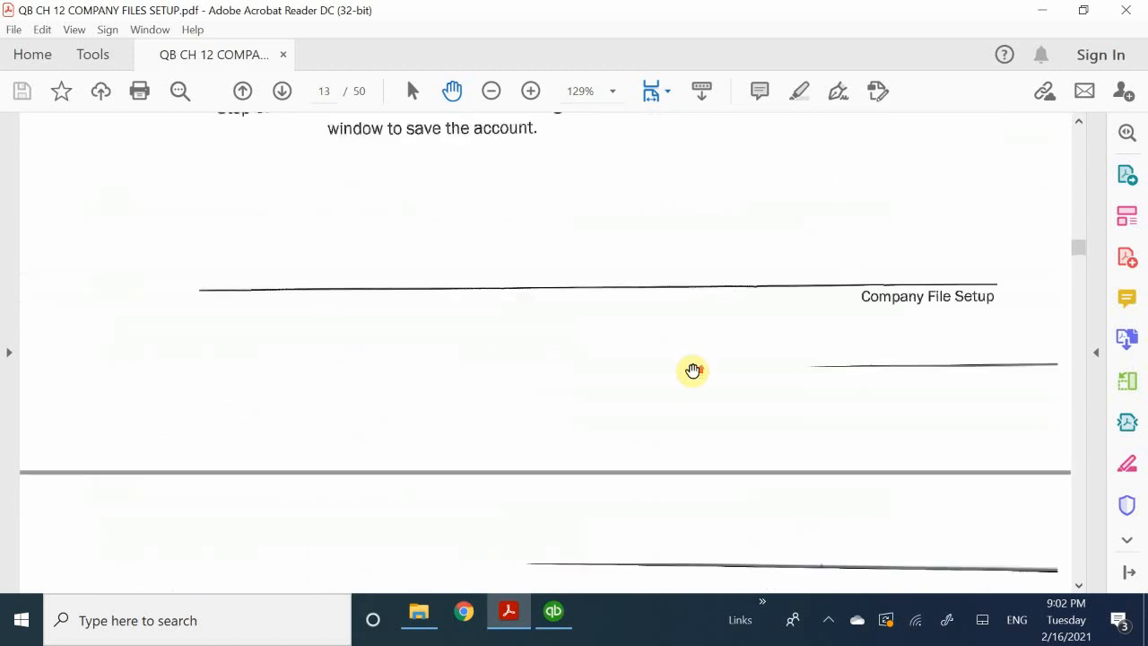
pyautogui.scroll(10, 692, 371)
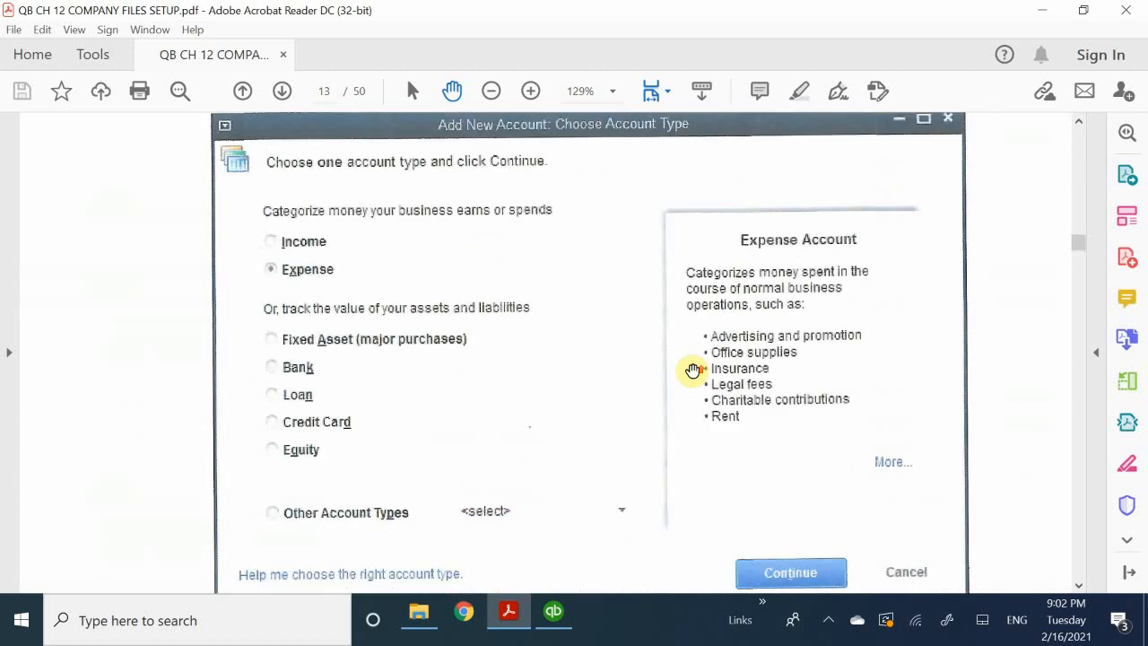
pyautogui.scroll(5, 692, 370)
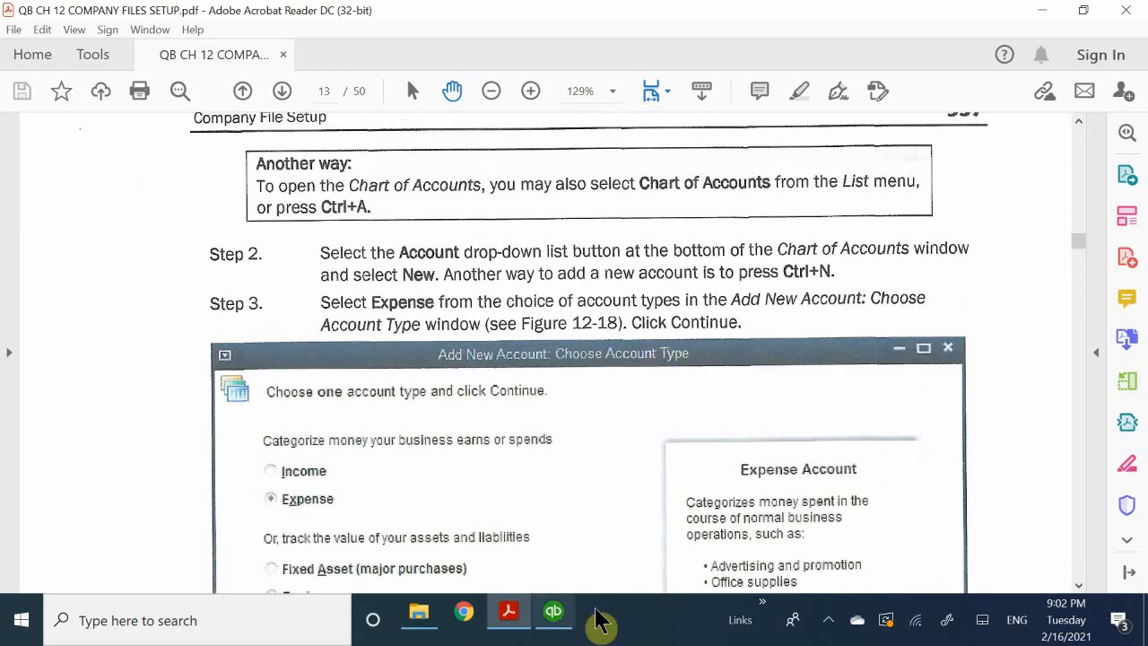
# Switch back to QuickBooks and start a new account of type Expense from the Chart of Accounts.
pyautogui.click(553, 614)
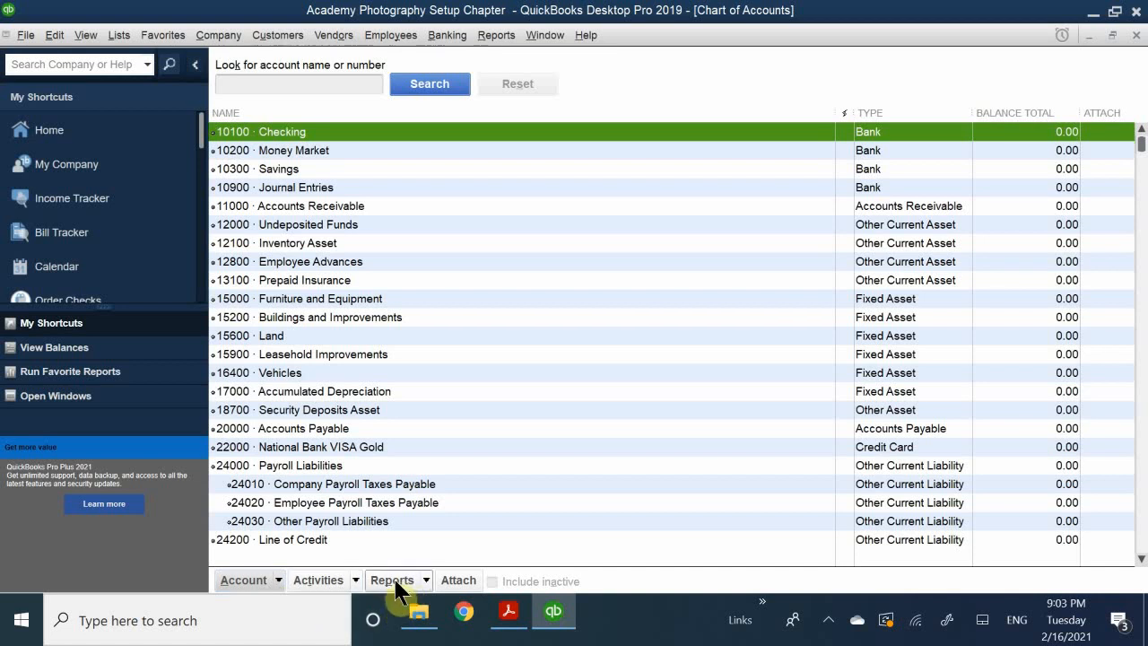
pyautogui.click(283, 578)
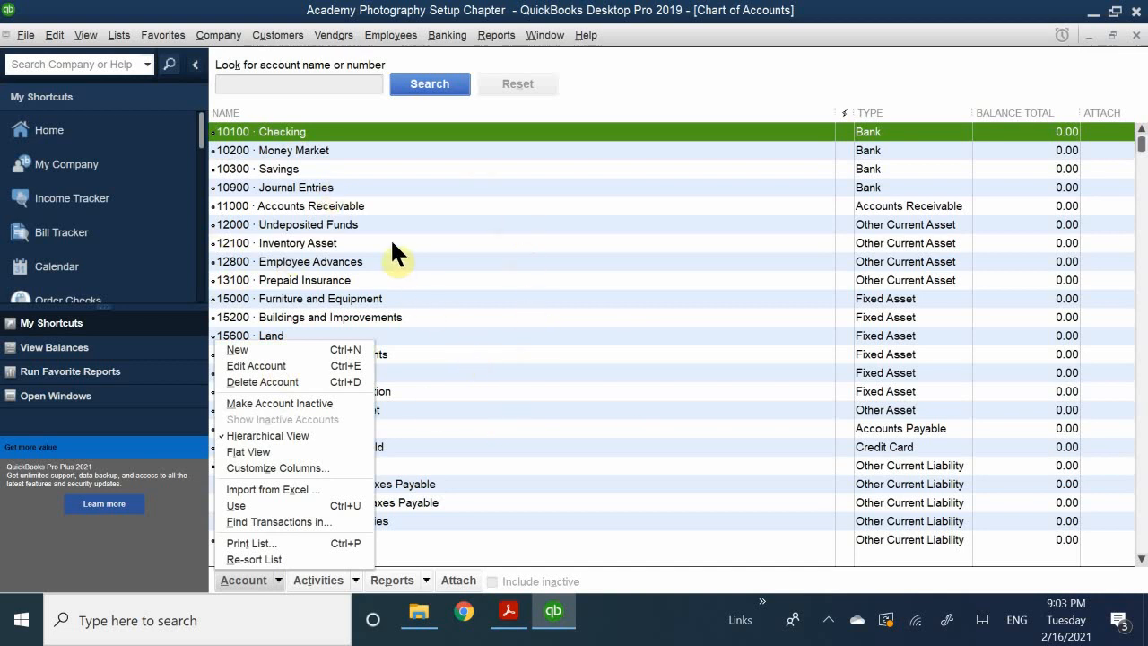
pyautogui.rightClick(434, 332)
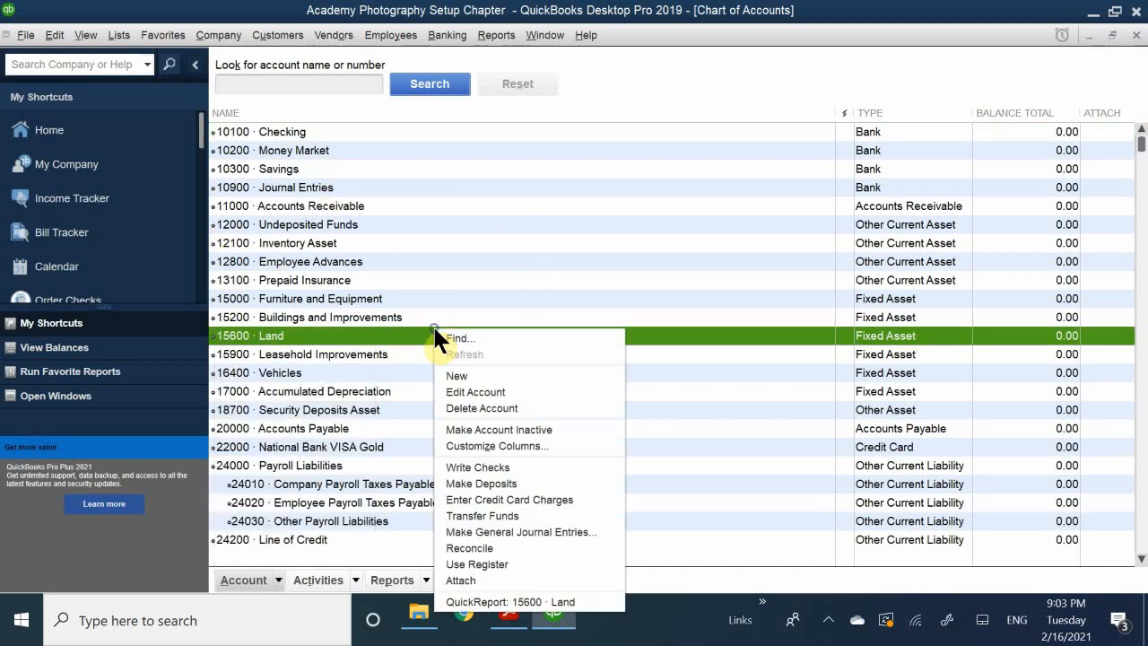
pyautogui.click(474, 375)
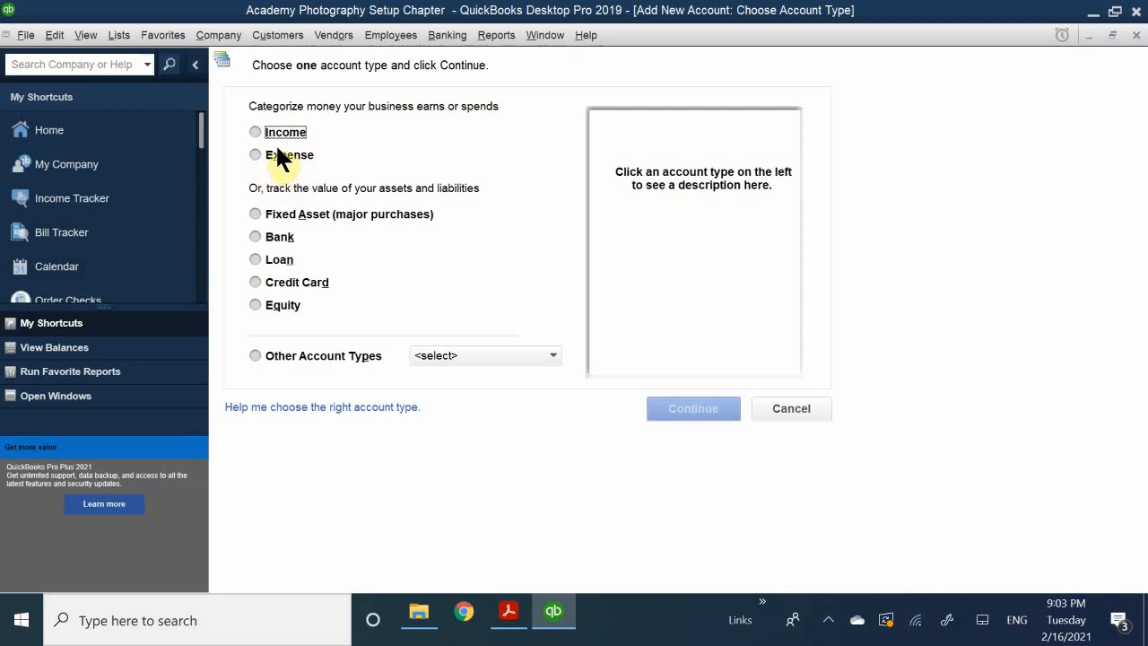
pyautogui.click(295, 154)
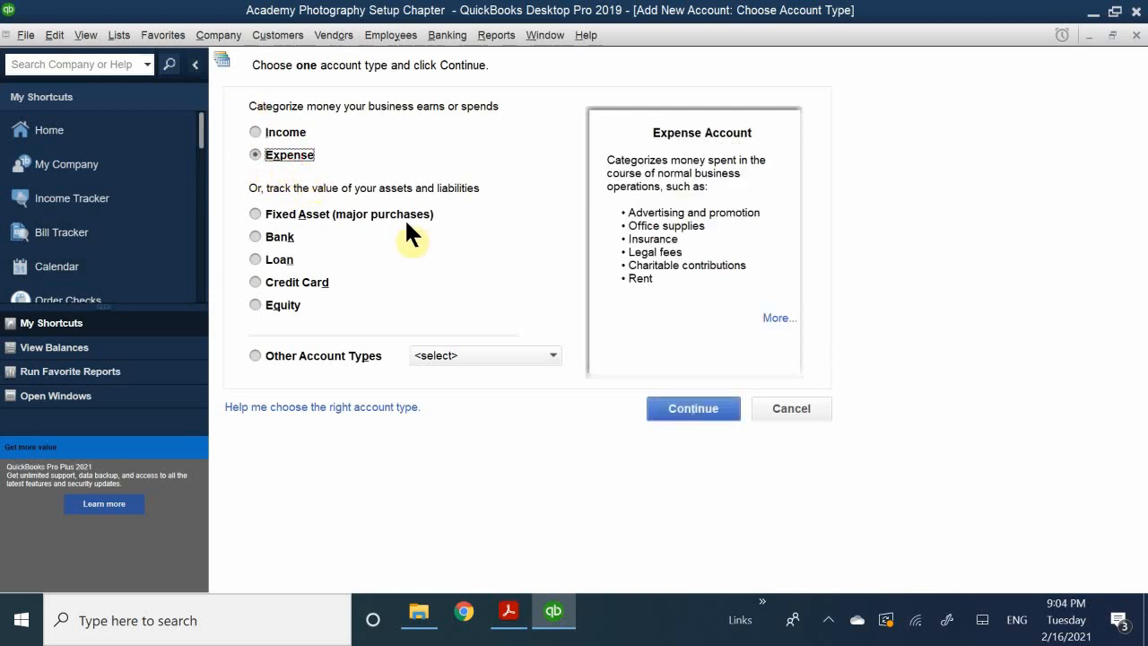
pyautogui.click(680, 409)
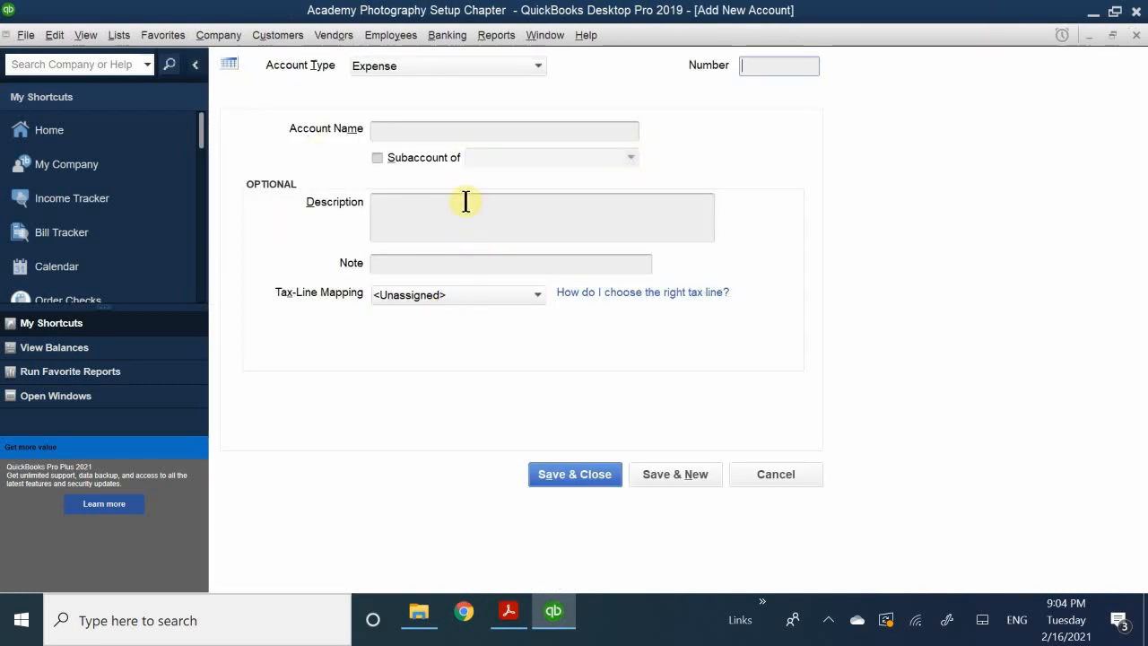
# Name the new account Entertainment Expense and enter Entertainment Expense as its description.
pyautogui.click(417, 130)
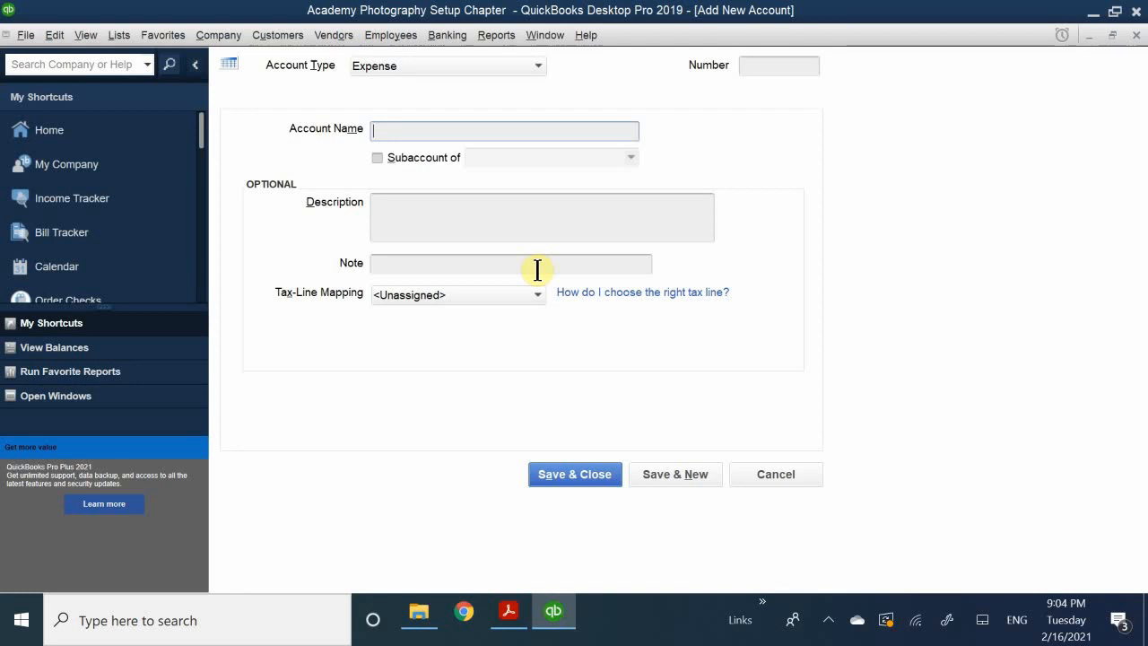
pyautogui.write('Entertaom')
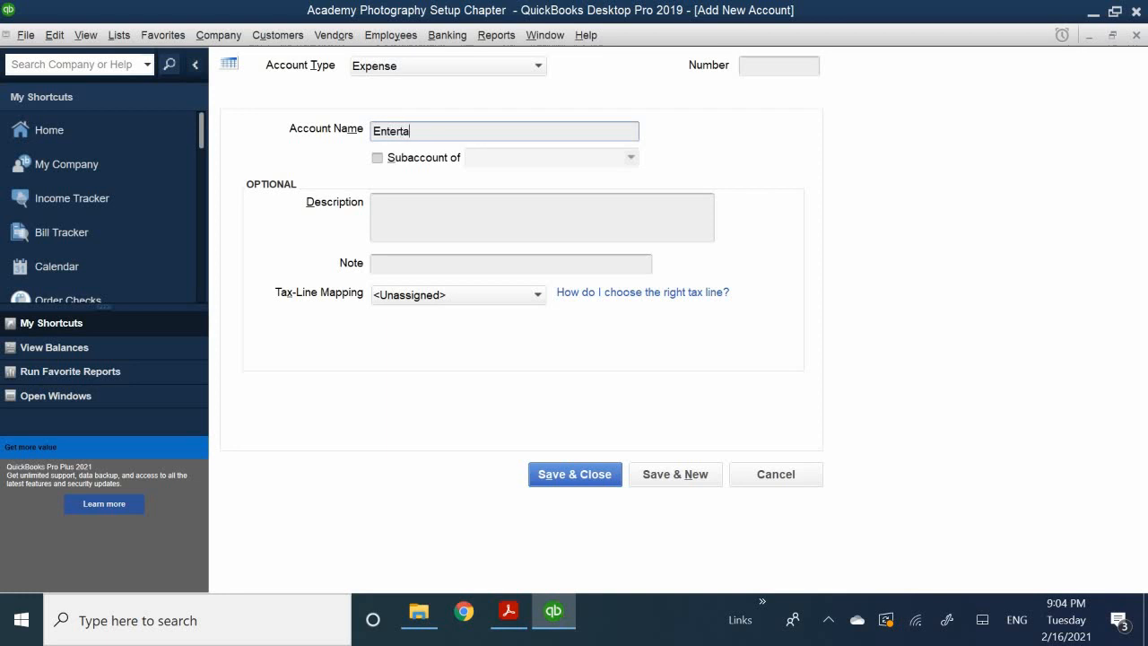
pyautogui.press('BackSpace')
pyautogui.press('BackSpace')
pyautogui.press('BackSpace')
pyautogui.write('ainem')
pyautogui.press('BackSpace')
pyautogui.press('BackSpace')
pyautogui.write('ment Expense')
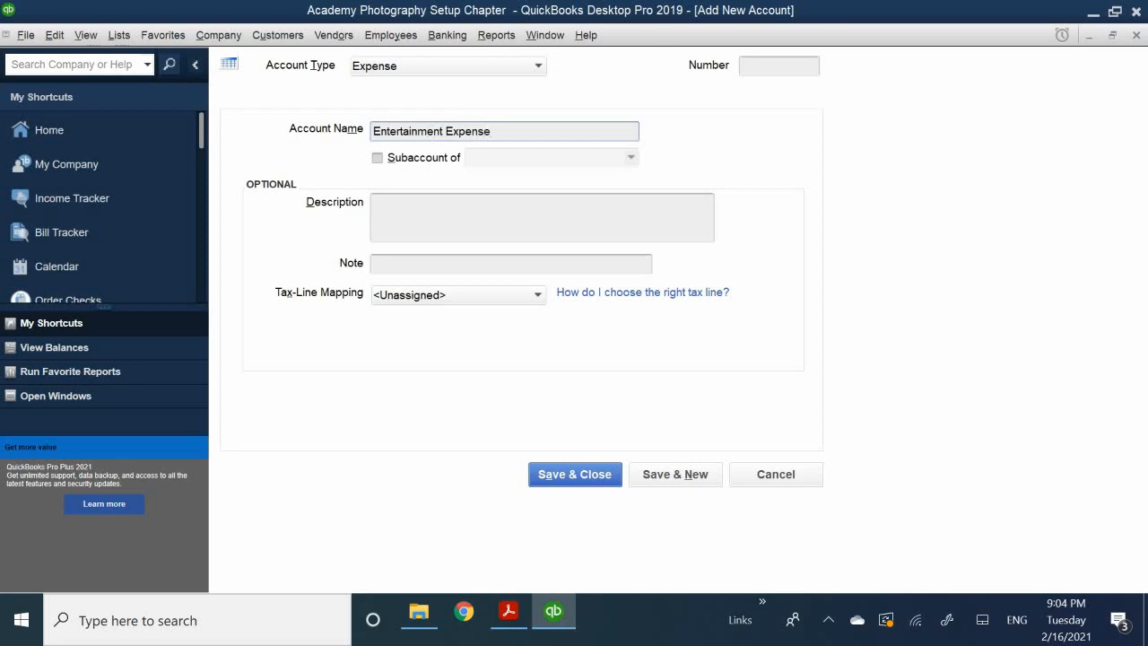
pyautogui.click(441, 219)
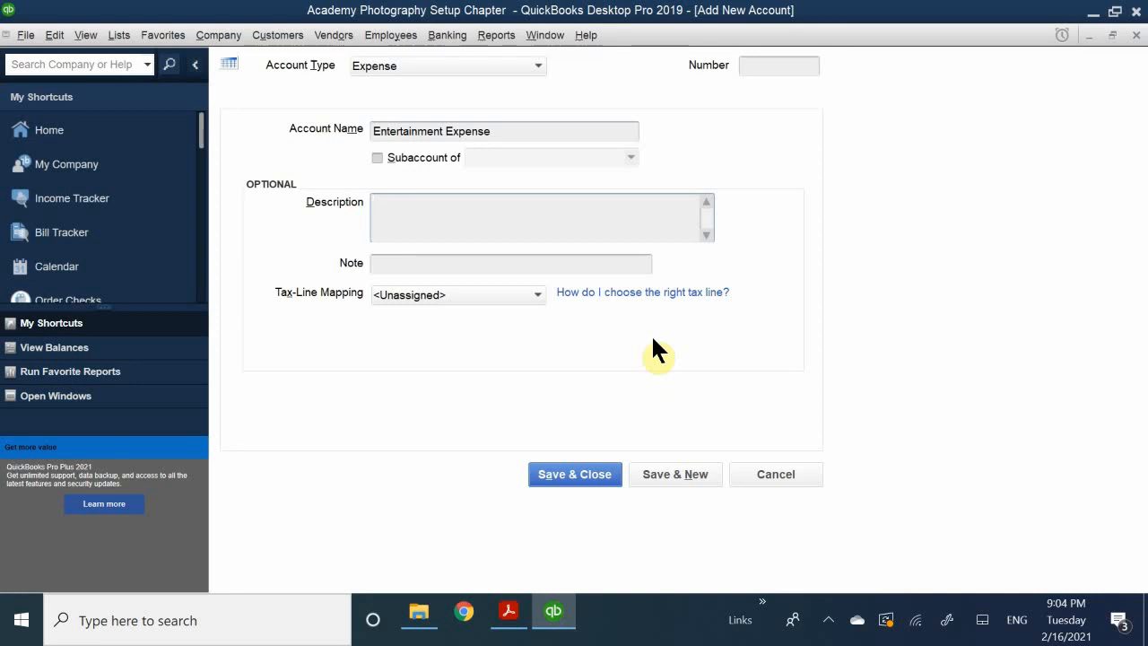
pyautogui.write('Entertainment Expense')
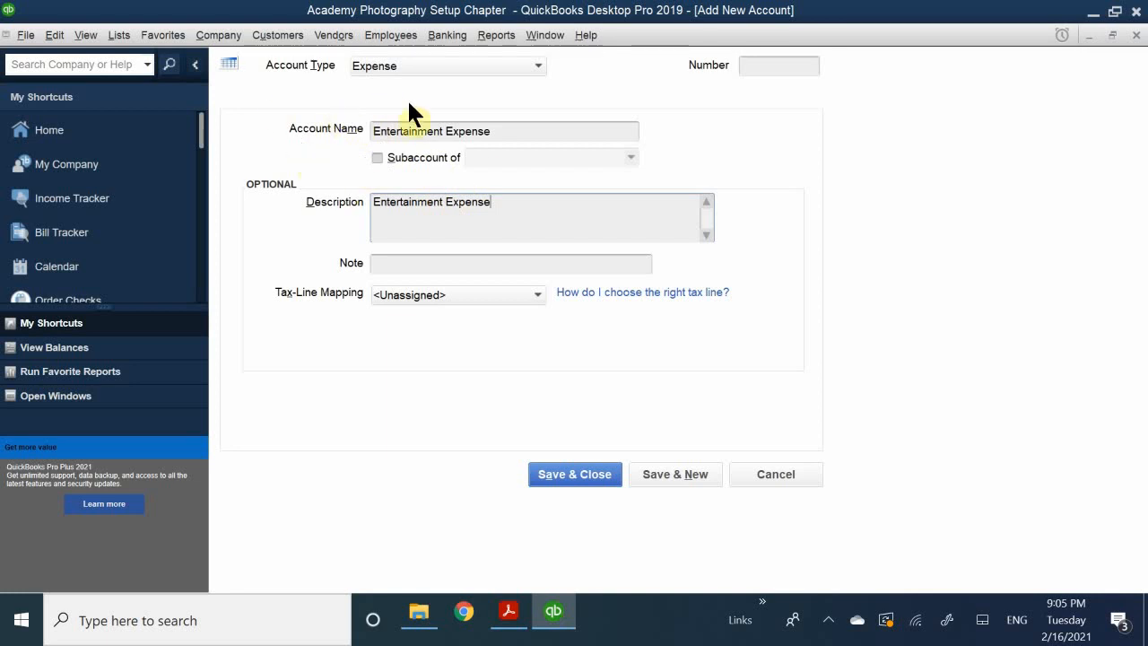
# Try to assign account number 62400 to the new Entertainment Expense account.
pyautogui.click(763, 68)
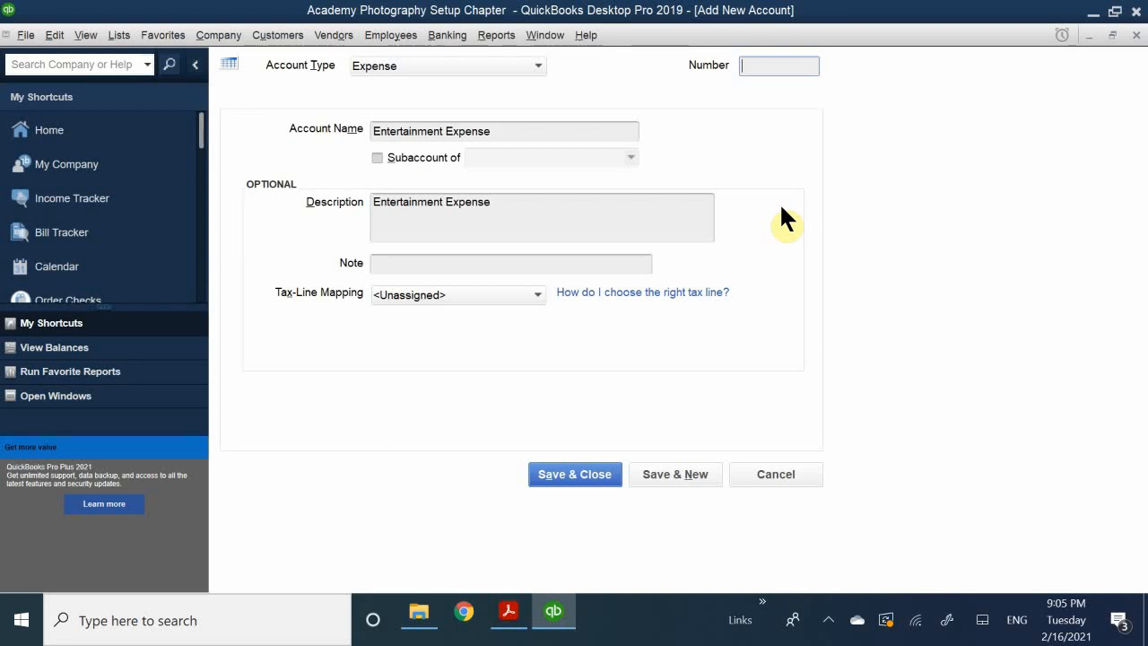
pyautogui.write('62400')
pyautogui.press('Tab')
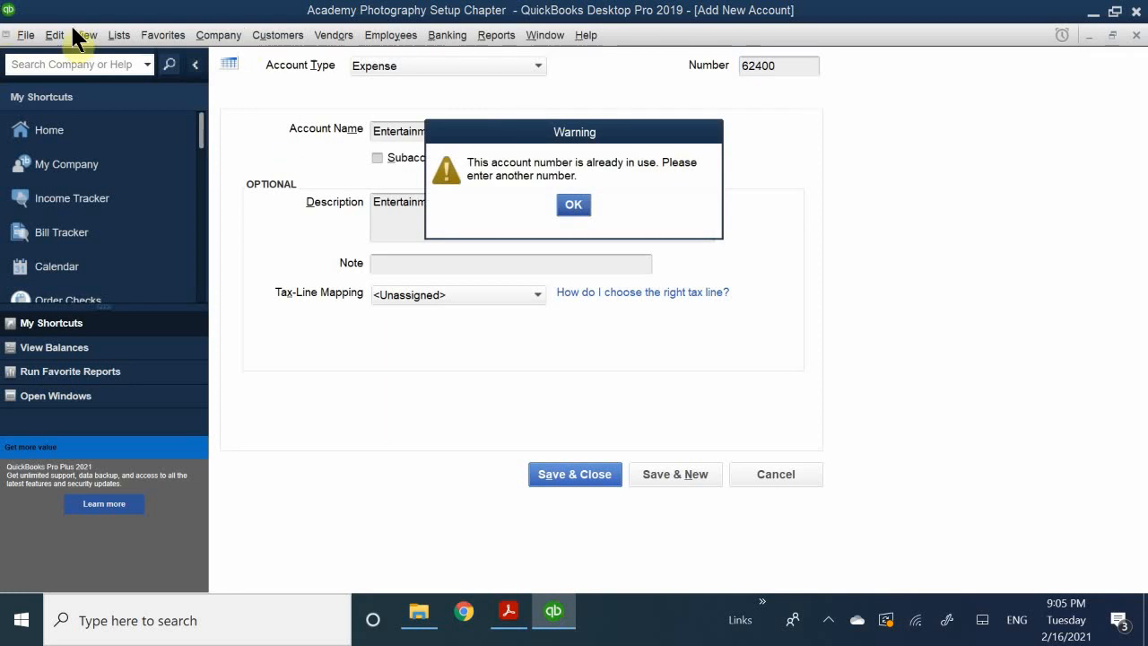
pyautogui.moveTo(447, 134); pyautogui.dragTo(445, 254)
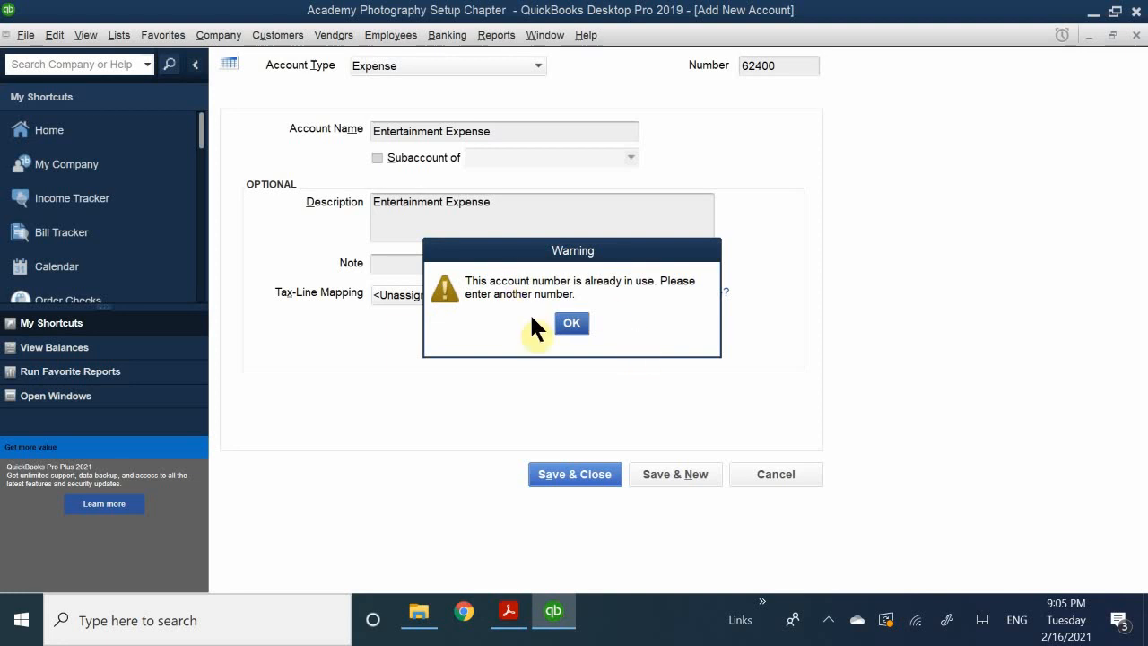
pyautogui.click(571, 322)
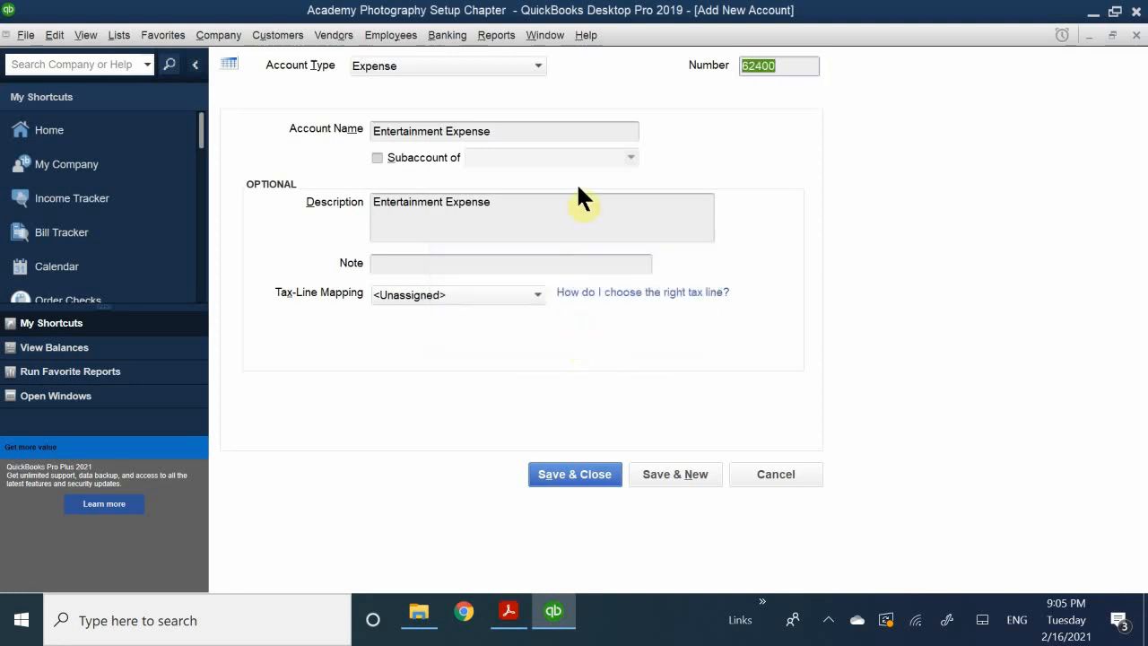
# Set the new Entertainment Expense account's number to 62600 and save the account.
pyautogui.click(805, 70)
pyautogui.doubleClick(805, 71)
pyautogui.press('BackSpace')
pyautogui.write('626')
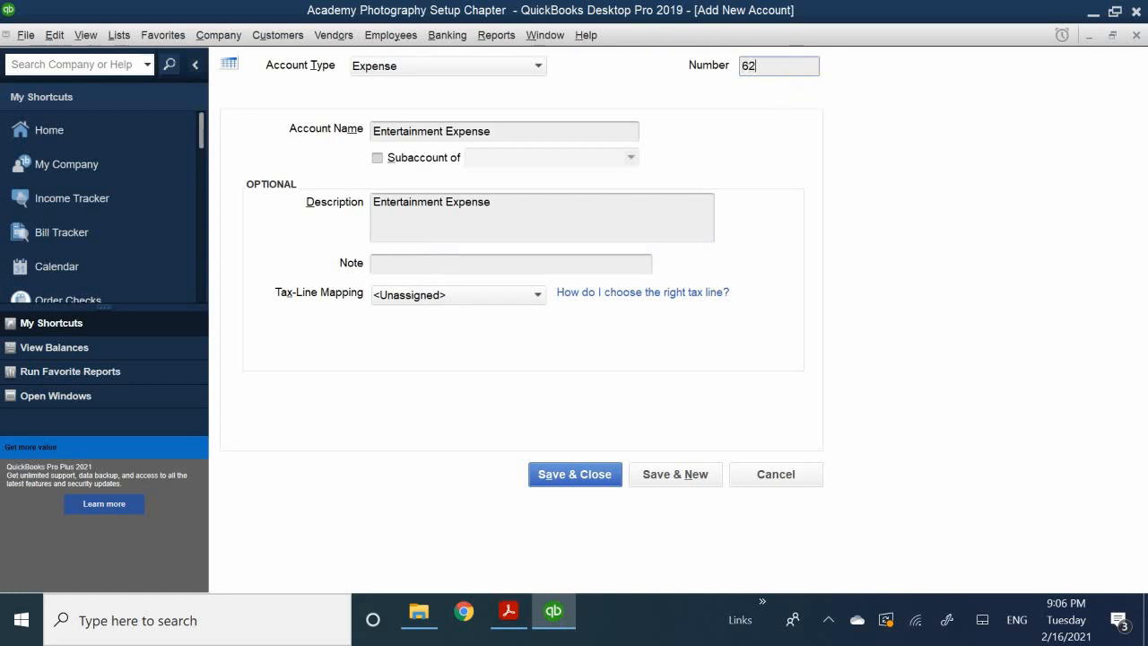
pyautogui.write('00')
pyautogui.press('Return')
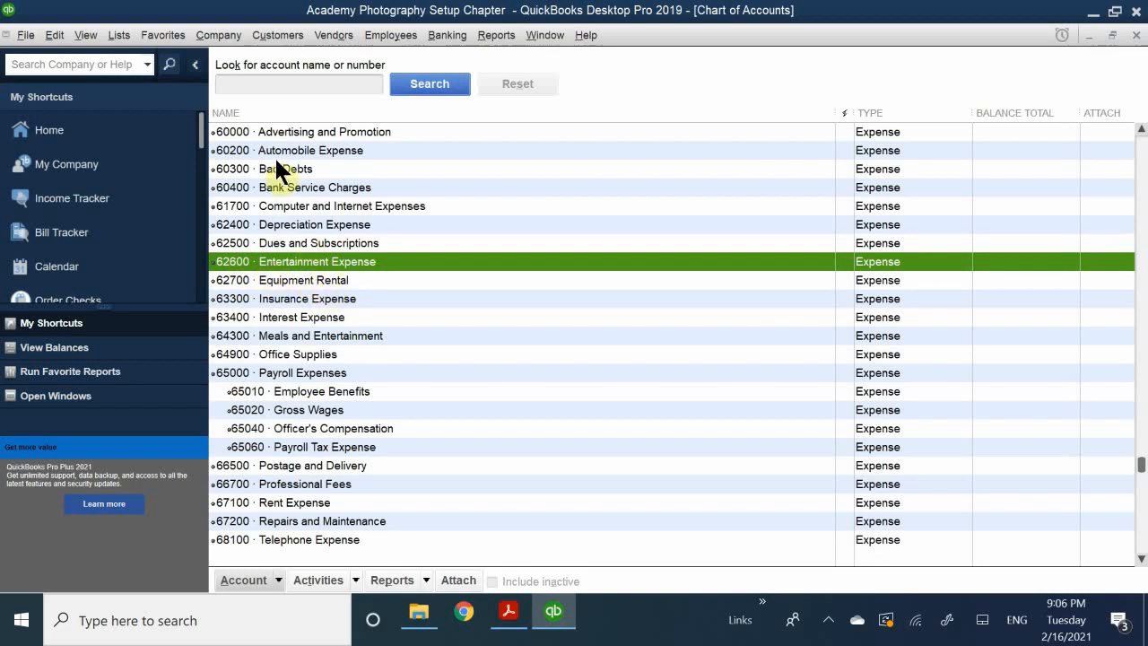
# Review the commands available for the Entertainment Expense account and examine its place among the neighbouring expense accounts.
pyautogui.rightClick(301, 270)
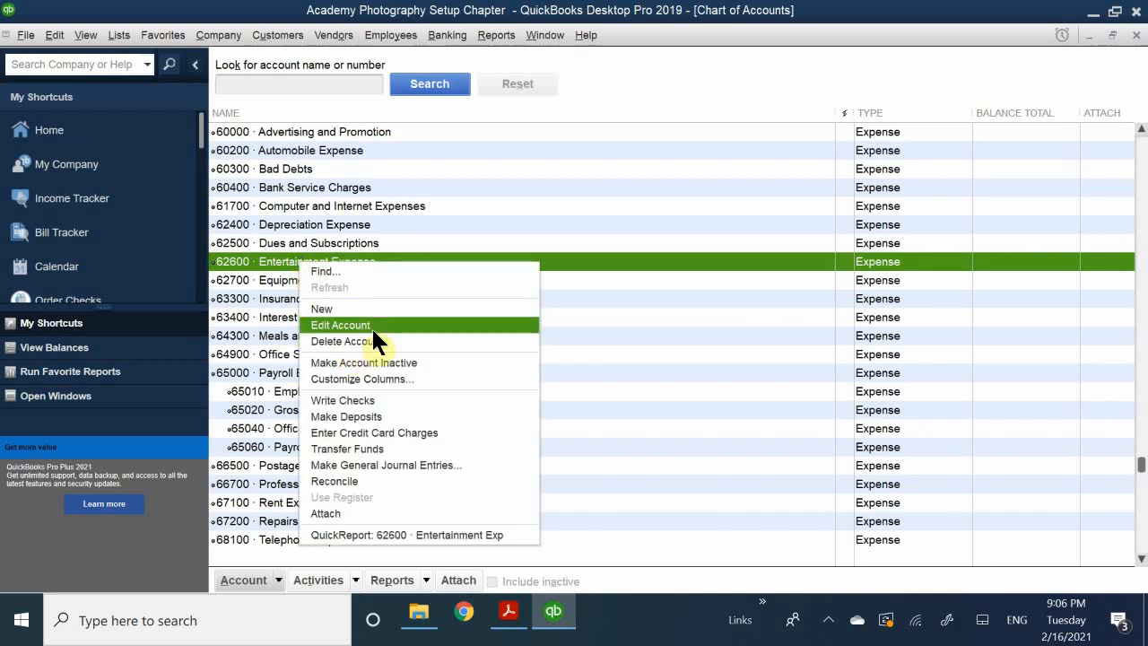
pyautogui.click(277, 580)
pyautogui.click(277, 579)
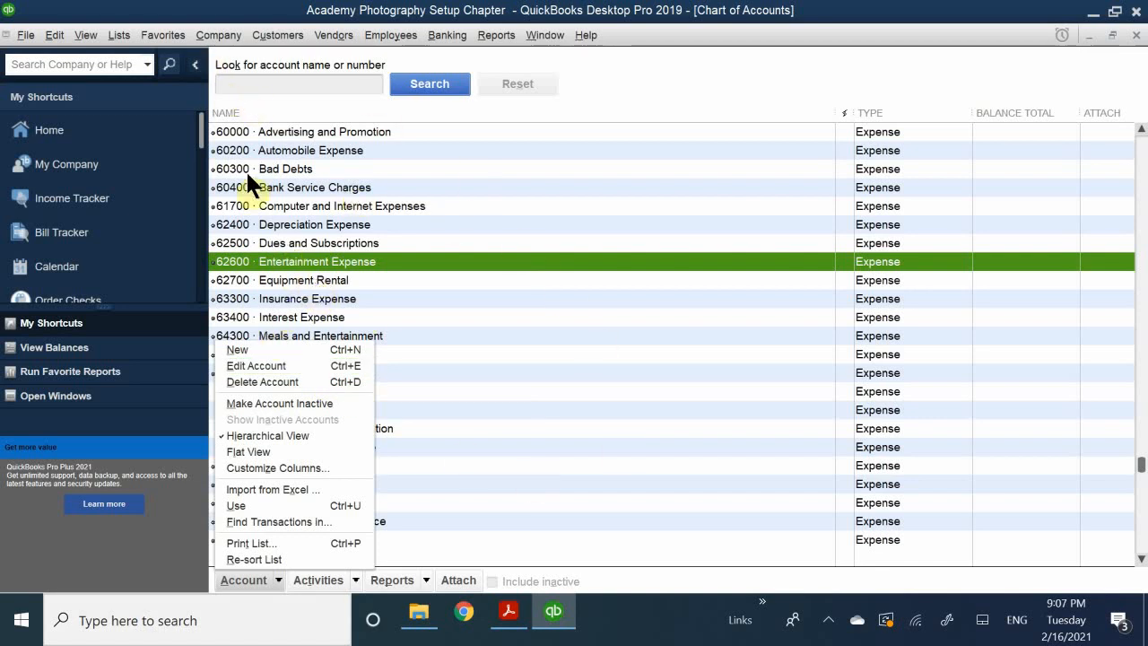
pyautogui.scroll(2, 326, 260)
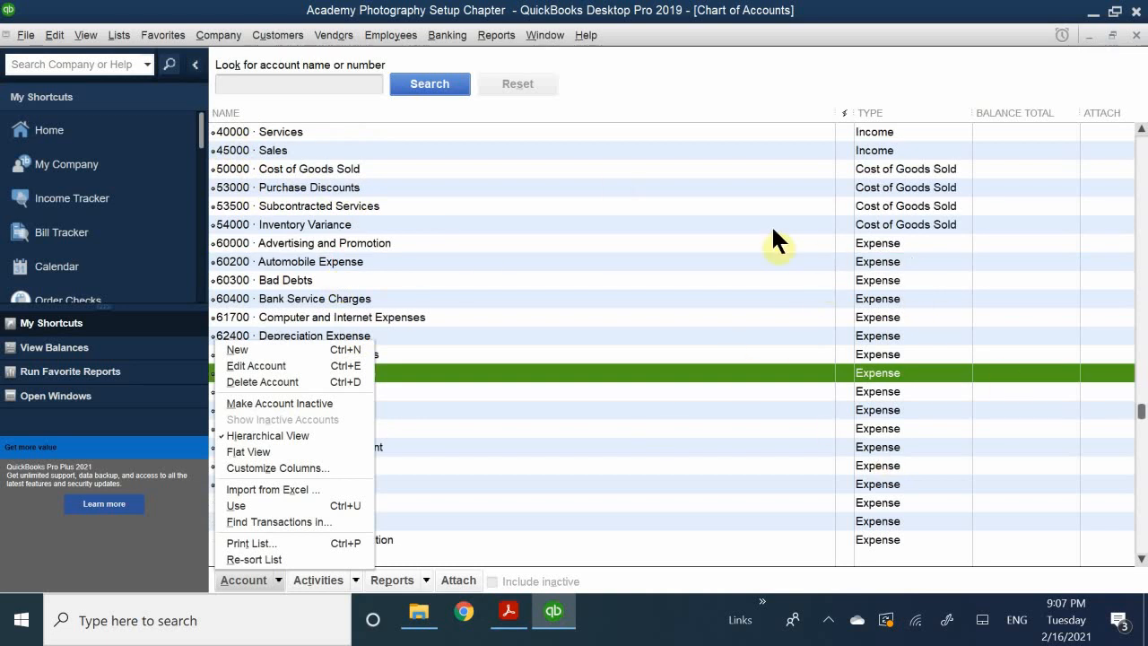
pyautogui.click(449, 329)
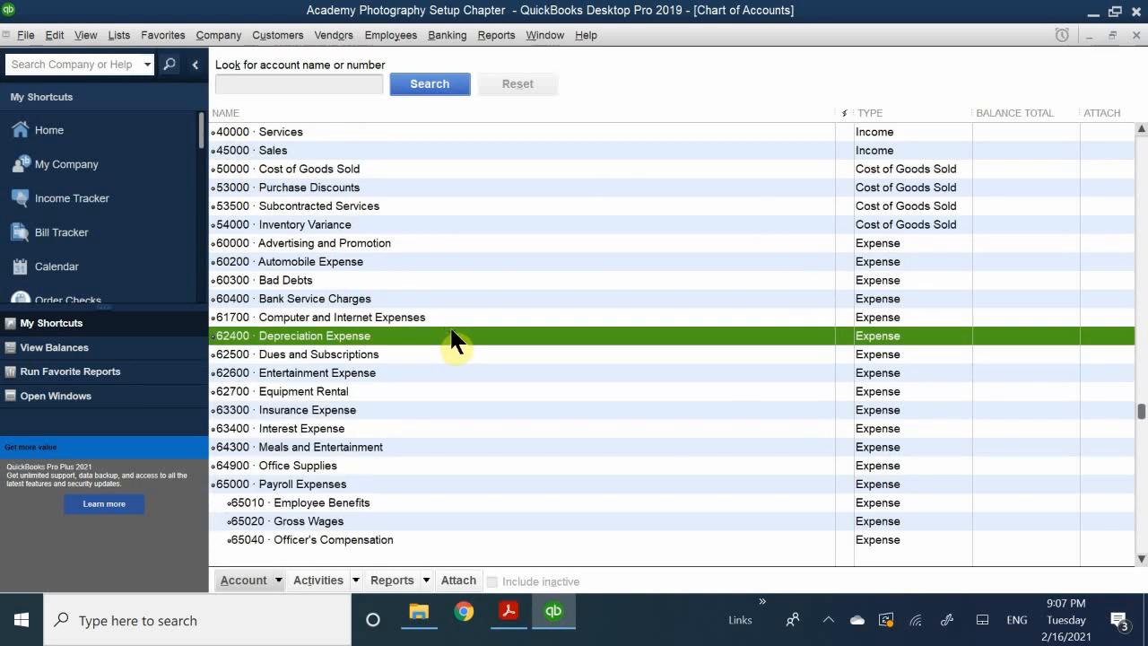
pyautogui.click(287, 360)
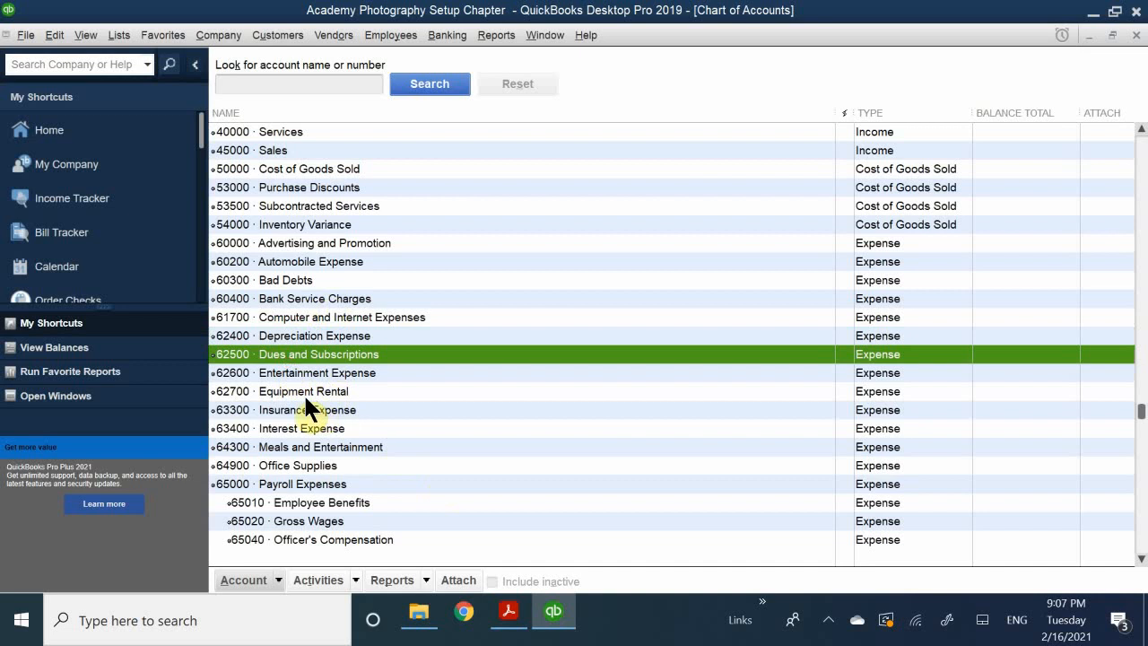
pyautogui.click(319, 372)
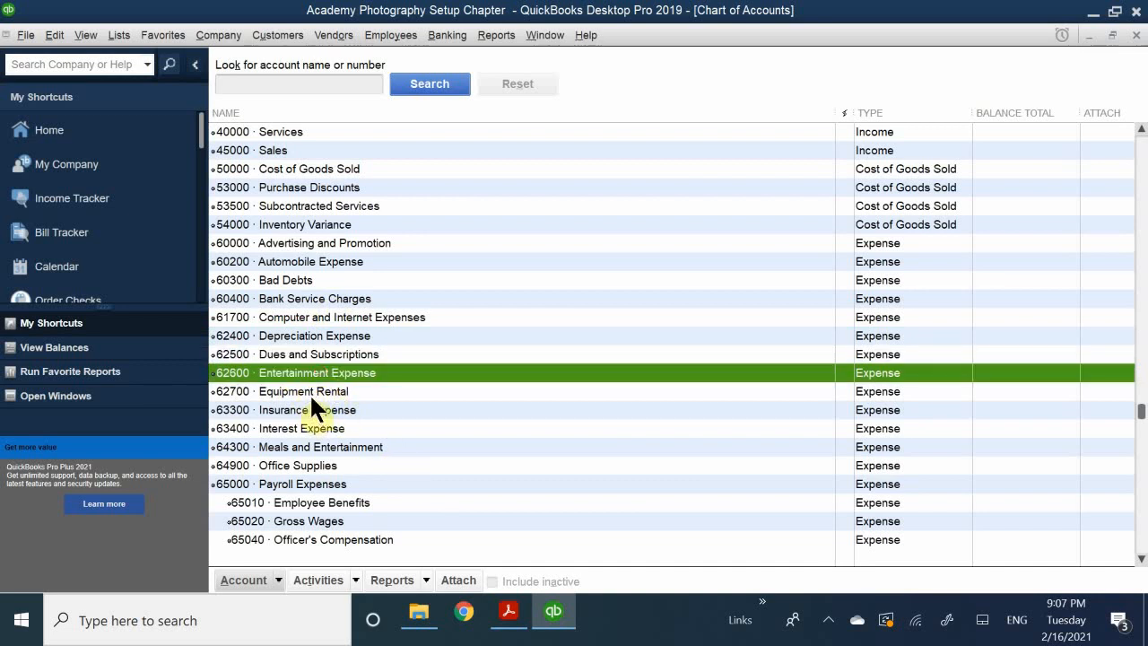
pyautogui.scroll(-1, 311, 399)
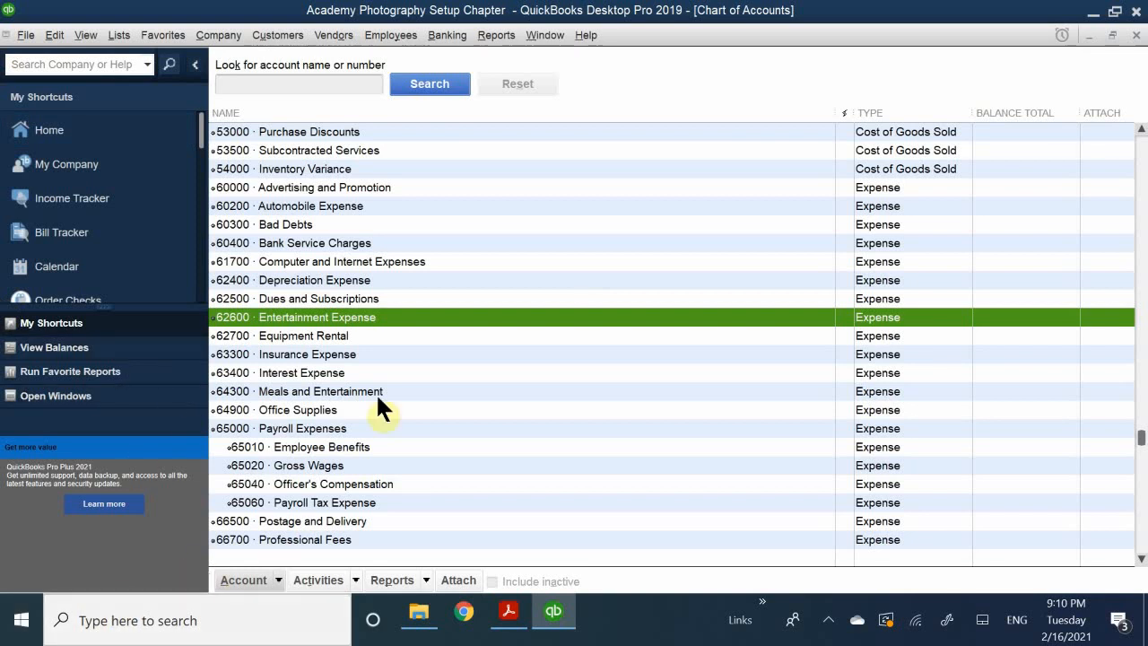
# Make the Entertainment Expense and Meals and Entertainment accounts inactive.
pyautogui.click(279, 580)
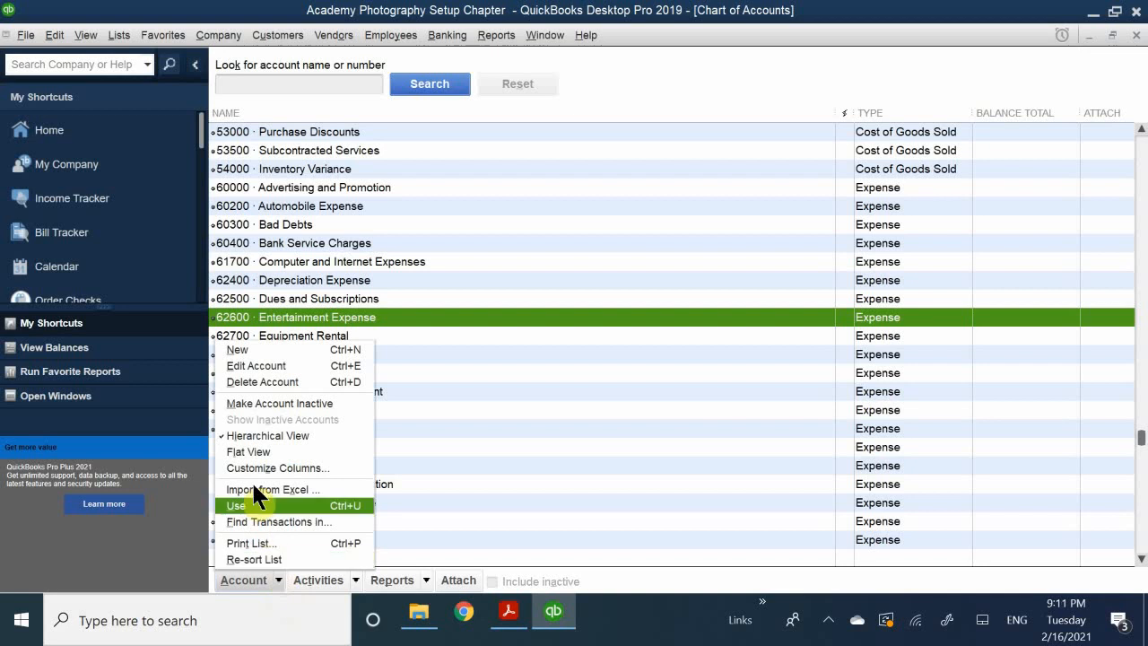
pyautogui.click(244, 404)
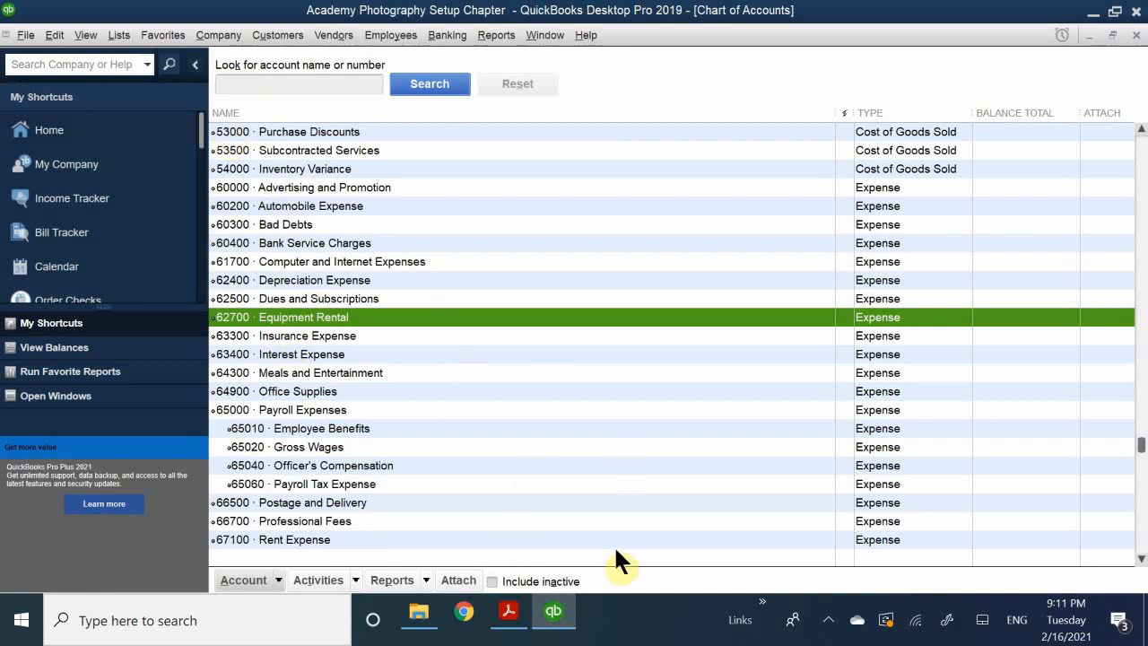
pyautogui.rightClick(283, 369)
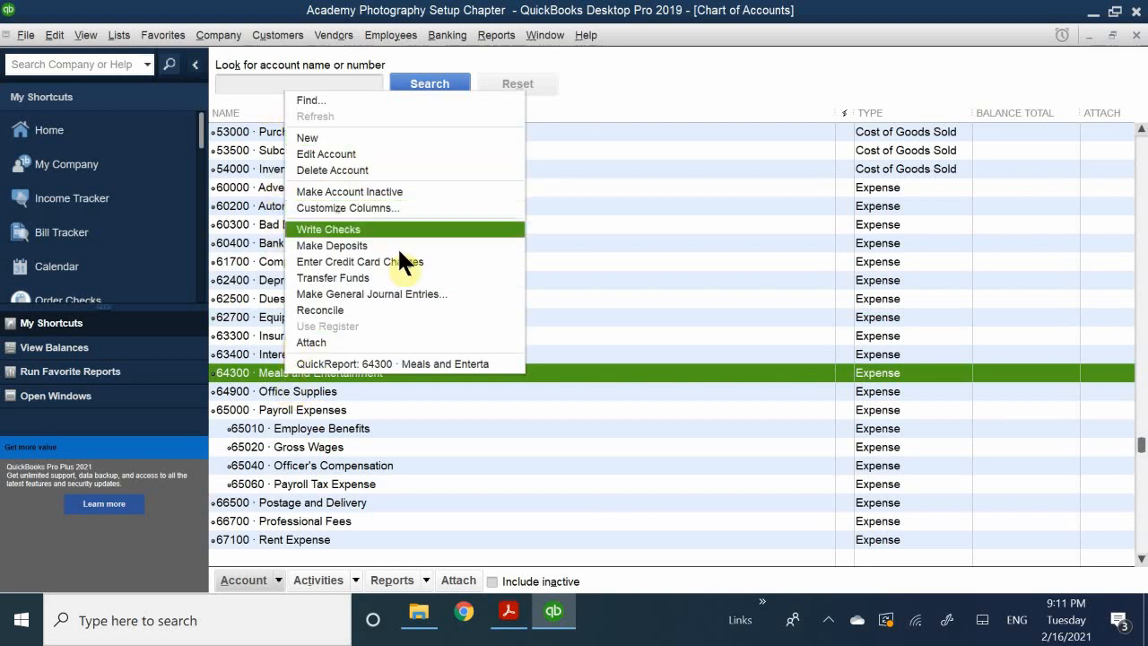
pyautogui.click(435, 190)
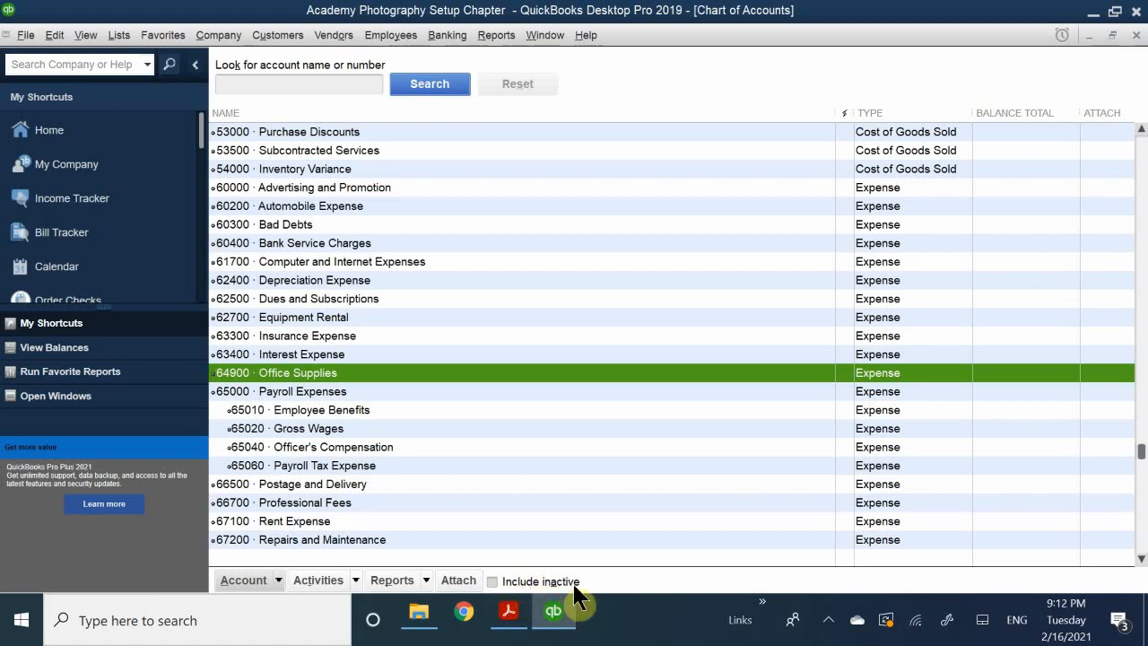
# Include inactive accounts in the list and reactivate Entertainment Expense and Meals and Entertainment.
pyautogui.click(493, 580)
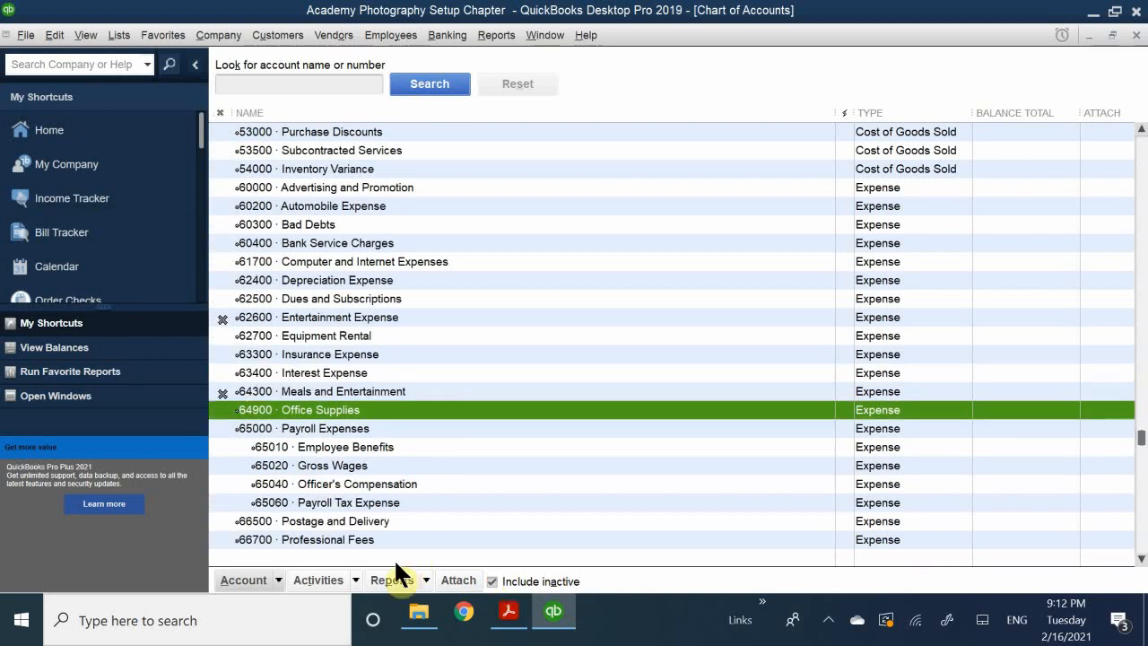
pyautogui.scroll(1, 357, 504)
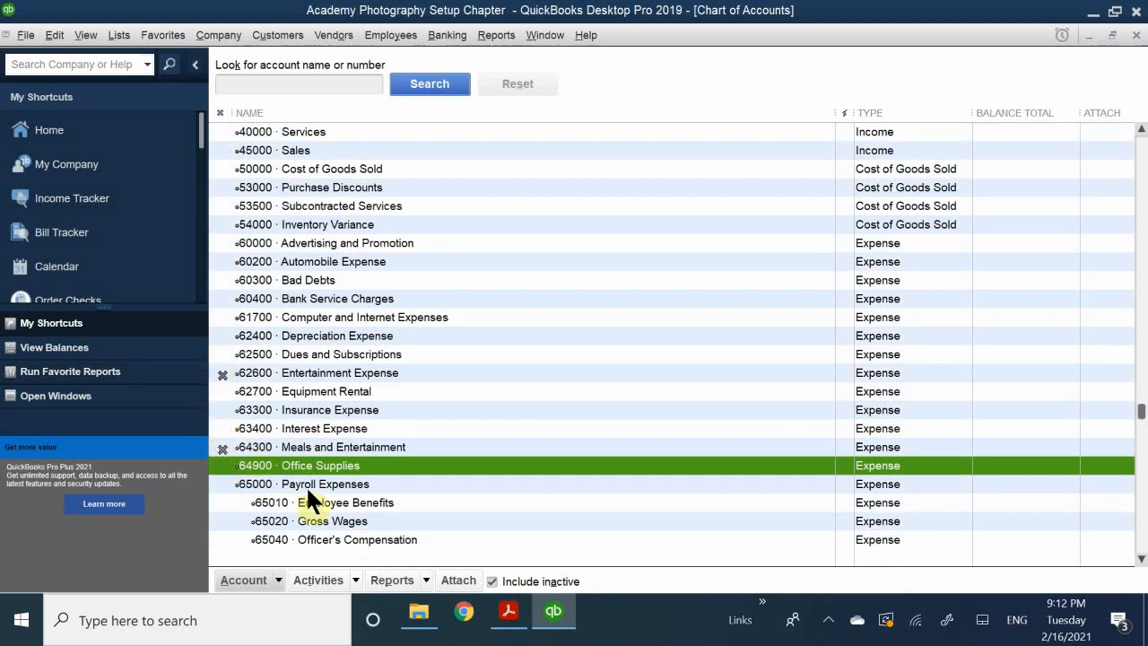
pyautogui.click(266, 369)
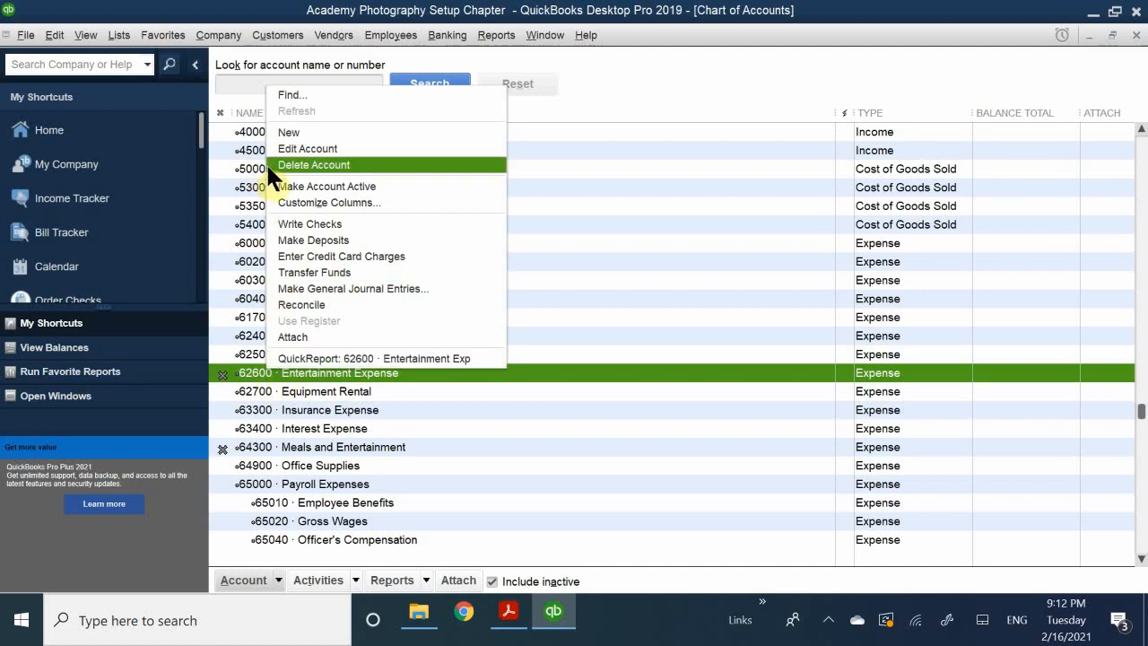
pyautogui.click(333, 185)
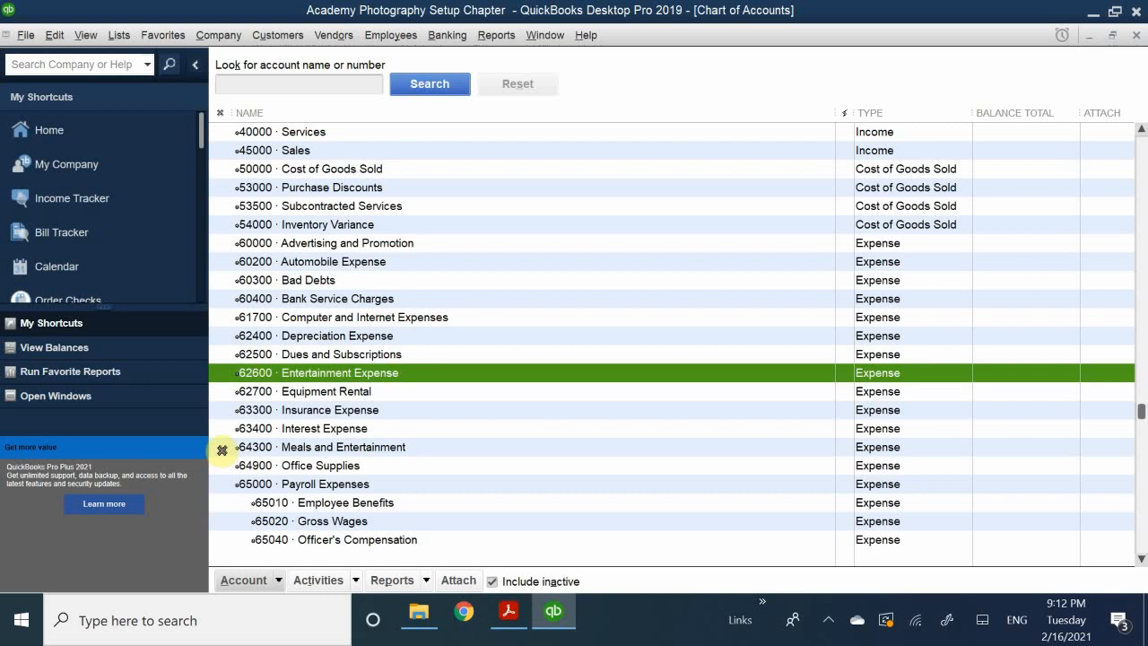
pyautogui.click(221, 449)
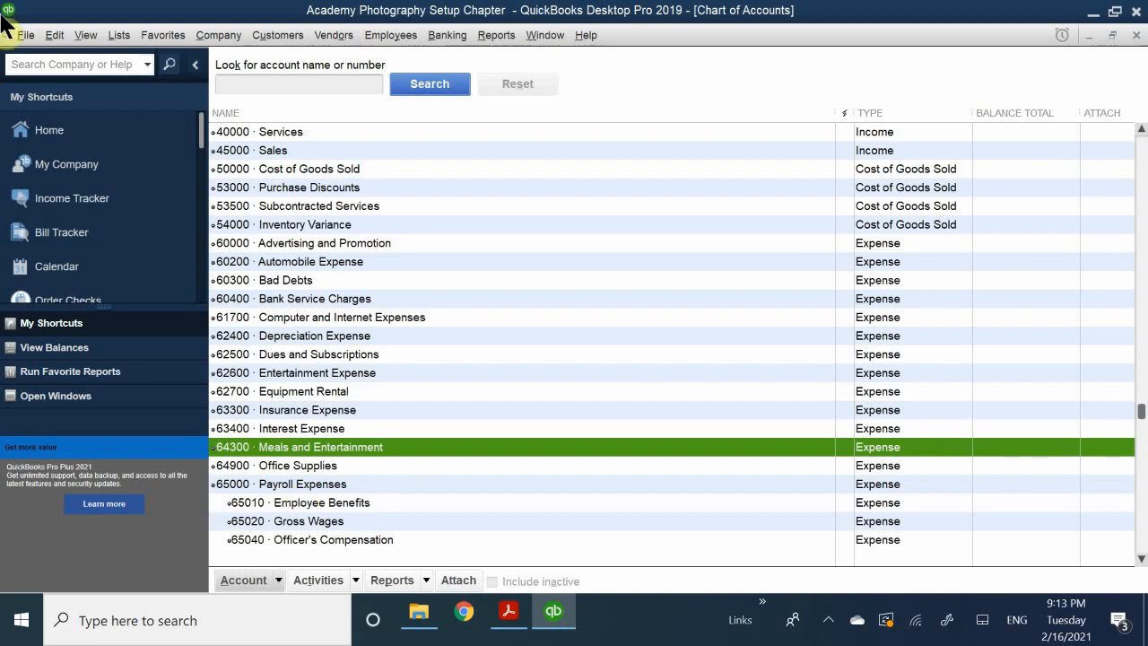
# Edit the Entertainment Expense account and change its account name to Meals and Entertainment.
pyautogui.click(285, 372)
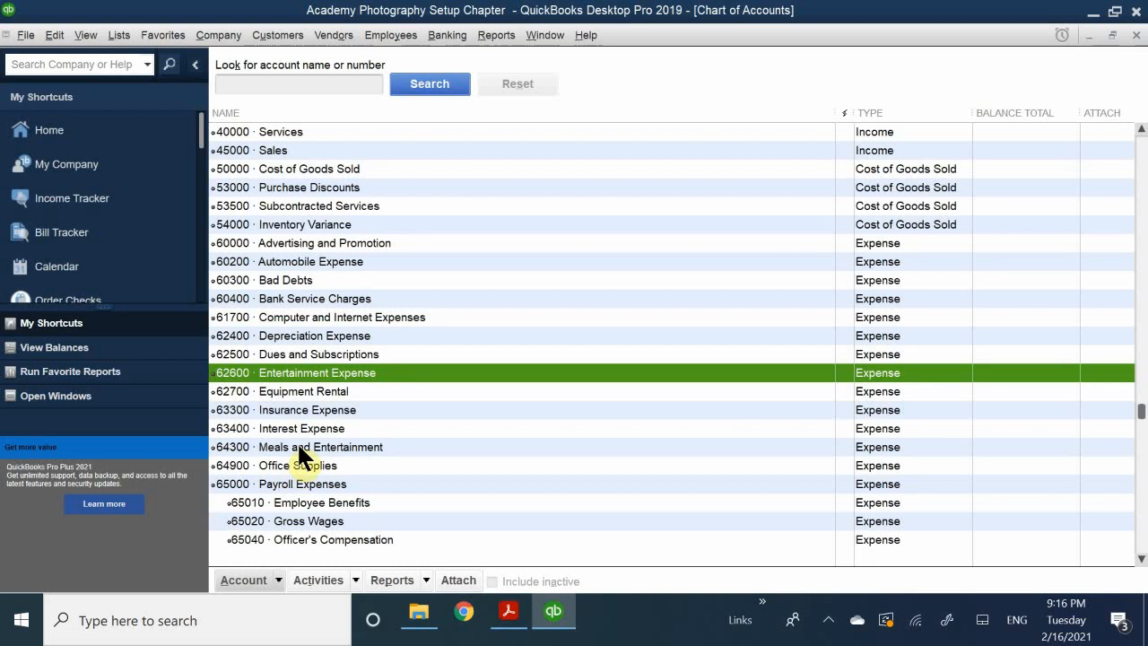
pyautogui.rightClick(275, 373)
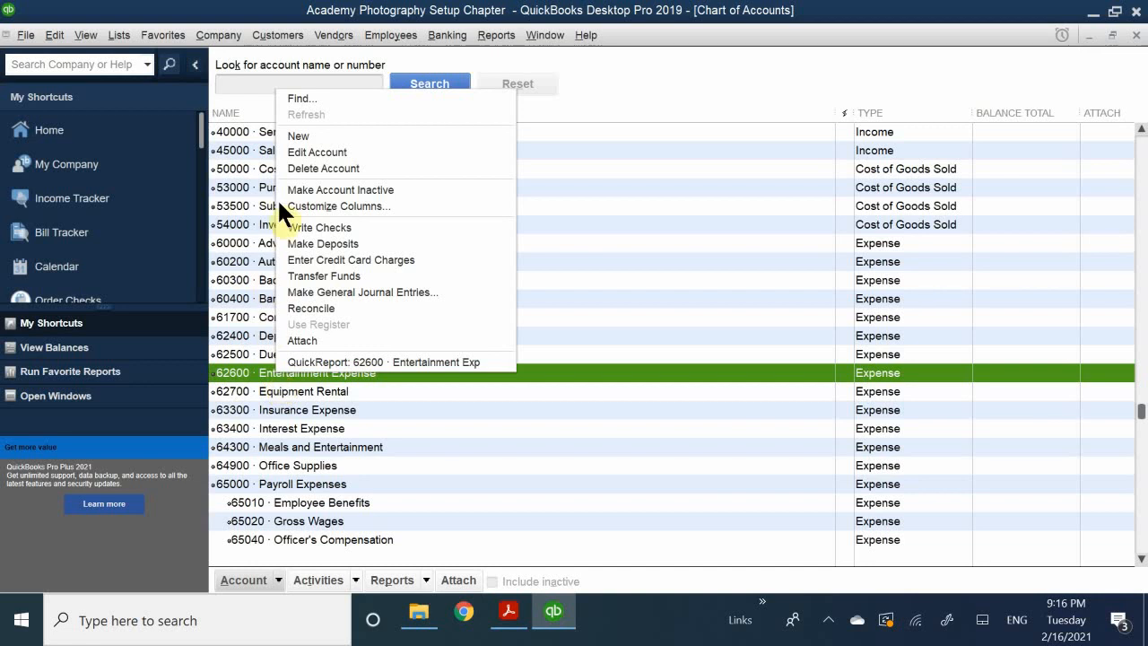
pyautogui.click(314, 152)
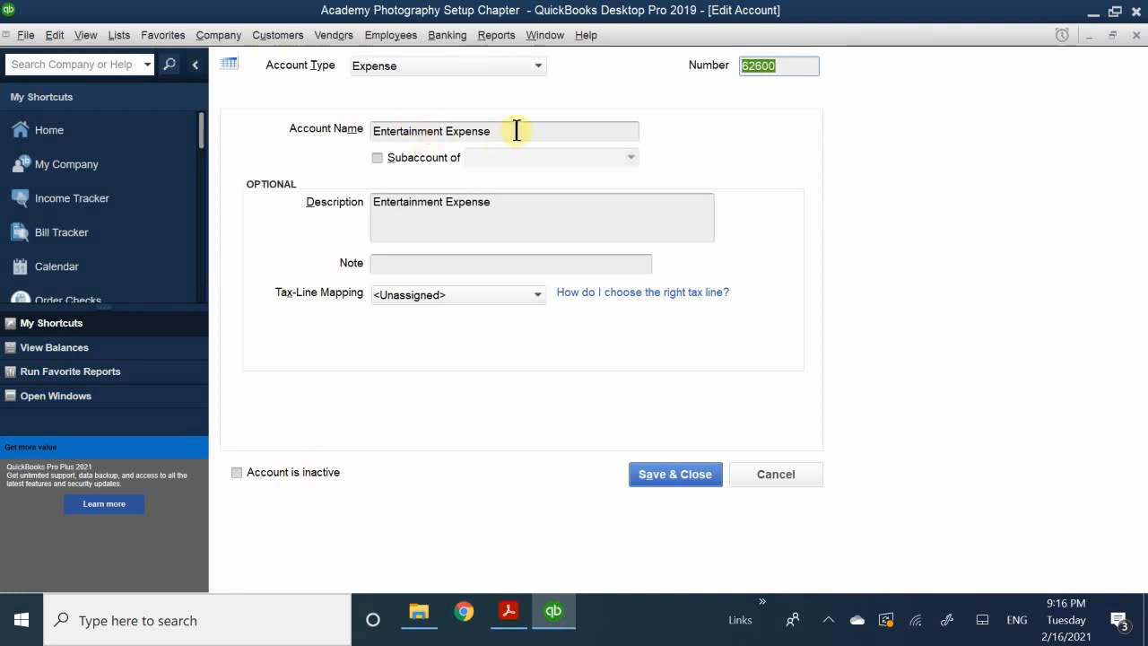
pyautogui.moveTo(515, 131); pyautogui.dragTo(267, 81)
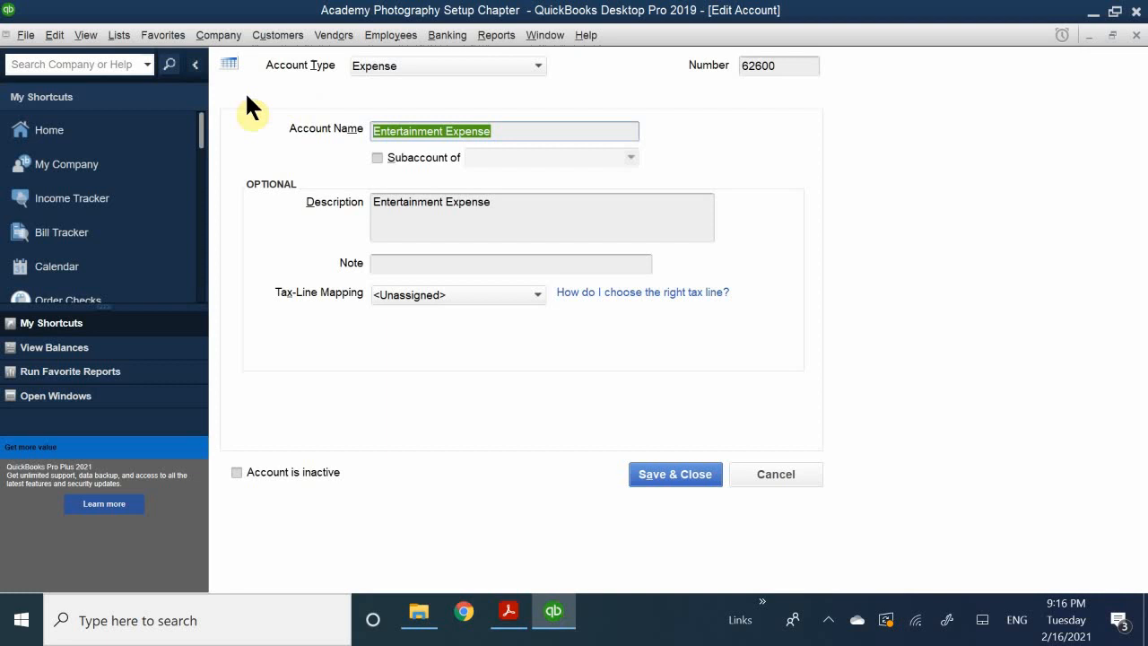
pyautogui.press('Delete')
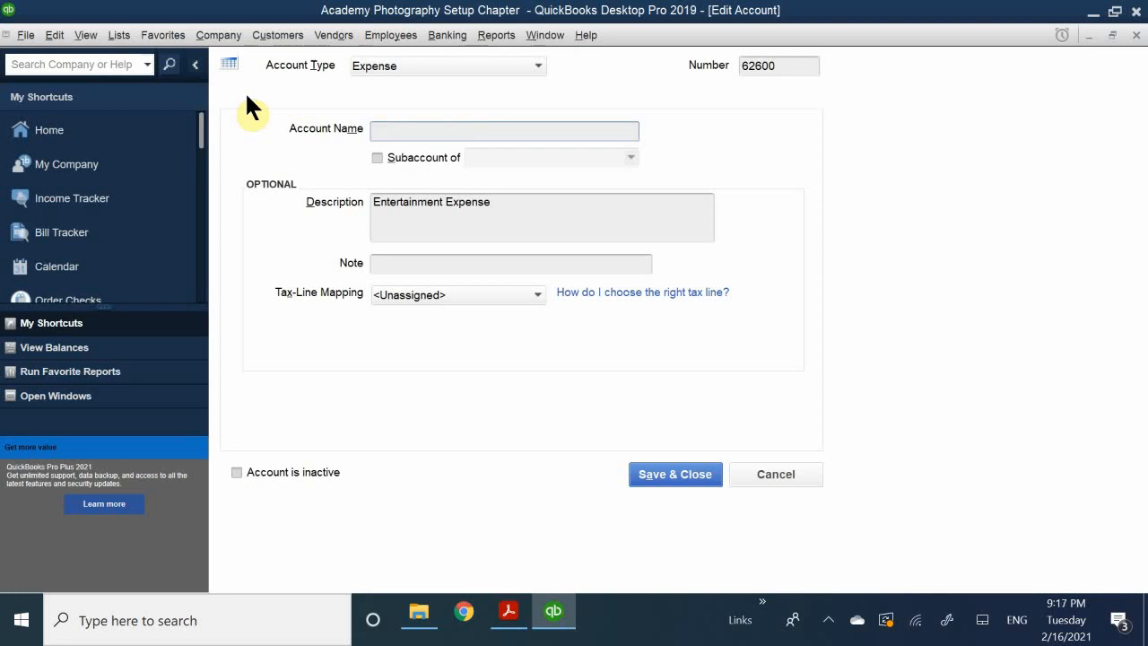
pyautogui.write('Meals and Entertain')
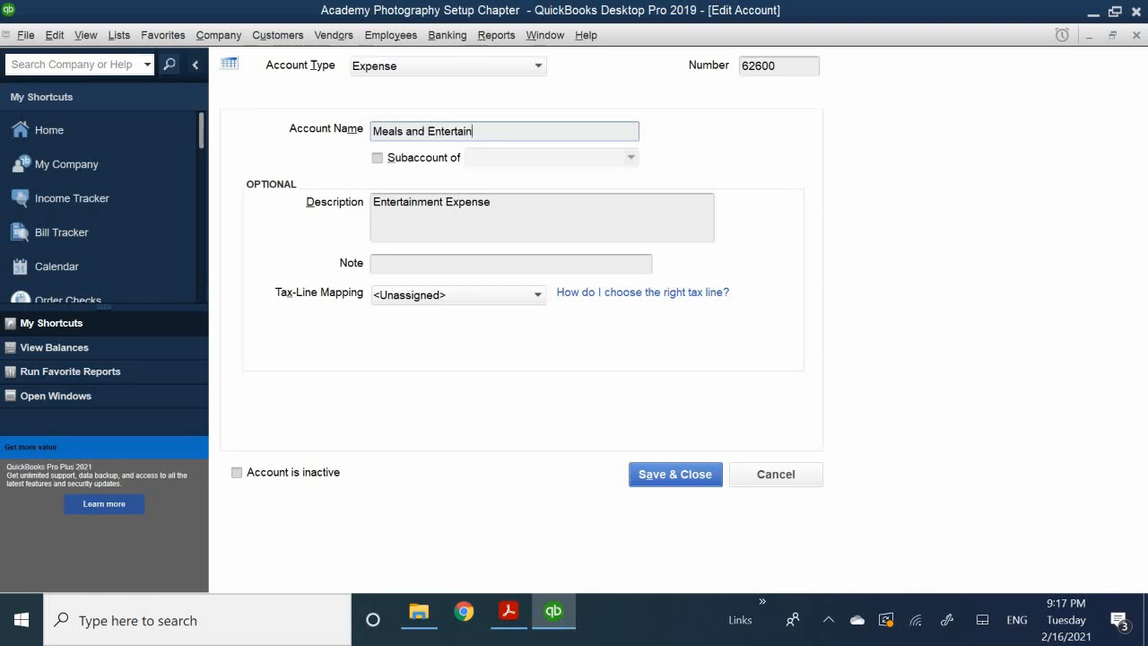
pyautogui.write('ment')
# Set the edited account's number to 64300, save it, and merge it with the existing Meals and Entertainment account.
pyautogui.doubleClick(797, 70)
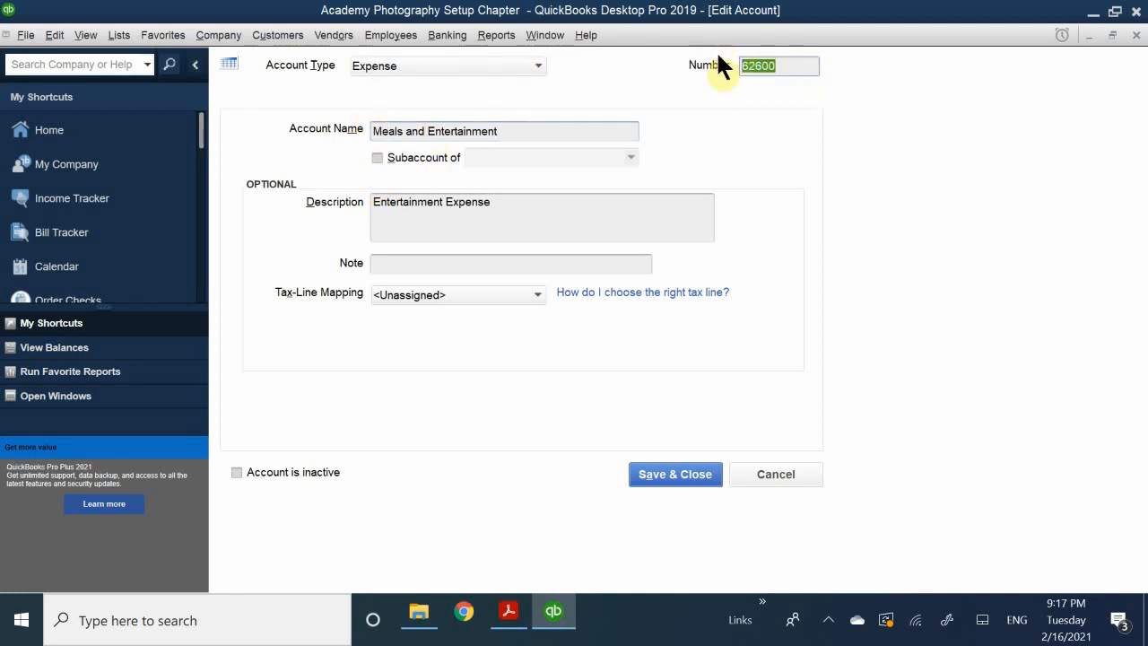
pyautogui.write('64300')
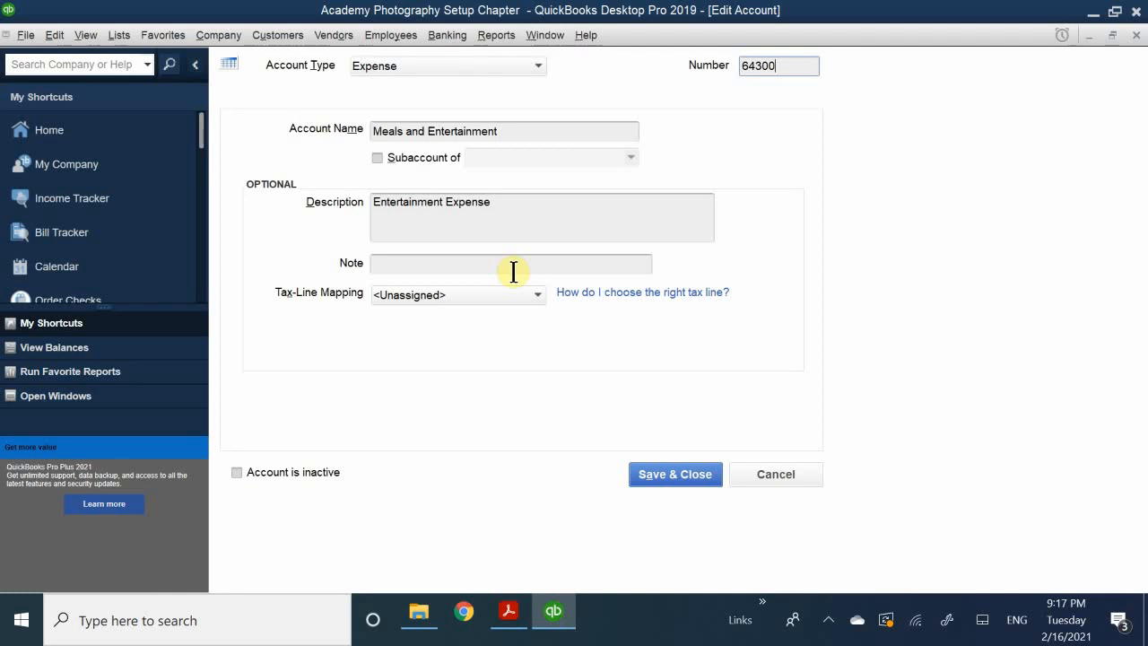
pyautogui.click(681, 475)
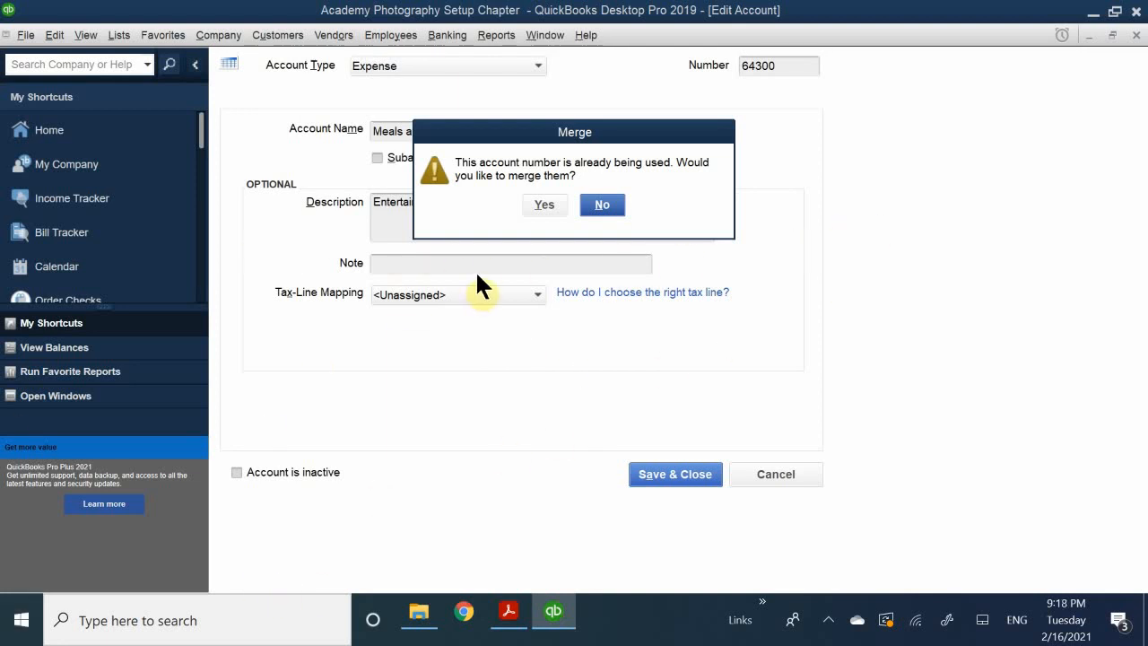
pyautogui.click(543, 205)
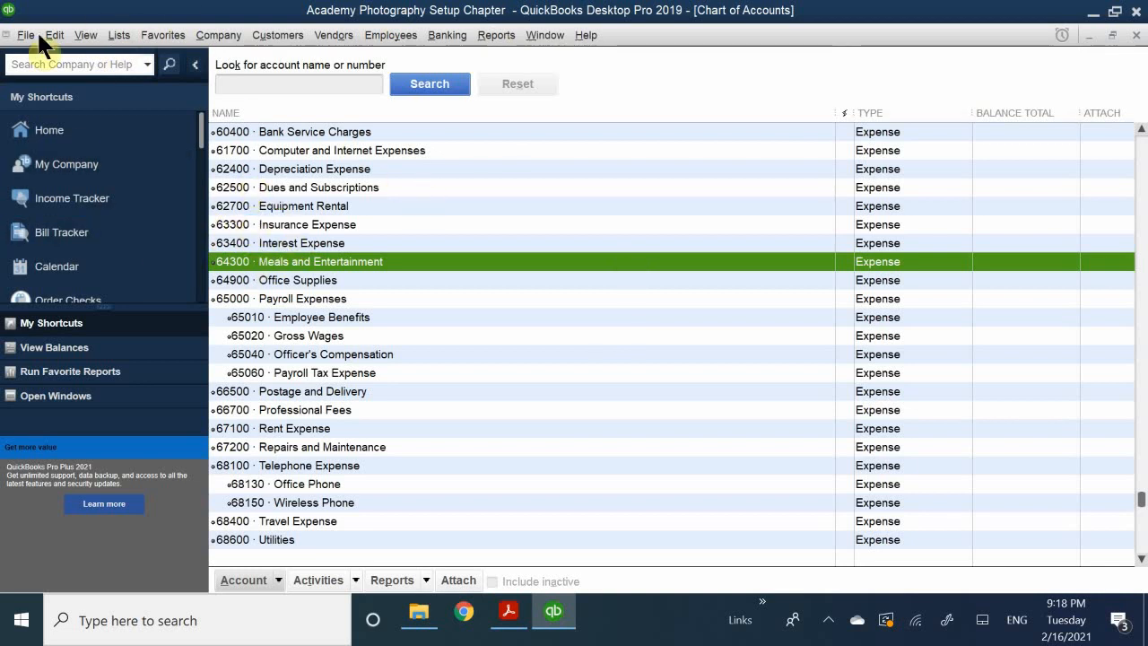
pyautogui.click(287, 277)
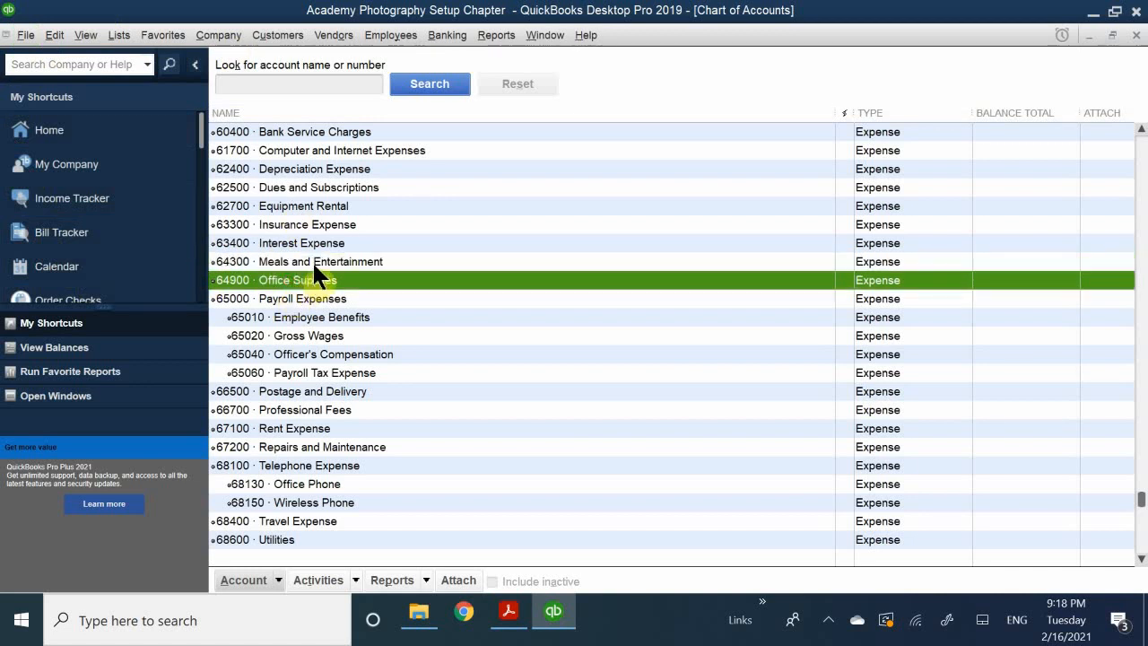
pyautogui.click(312, 263)
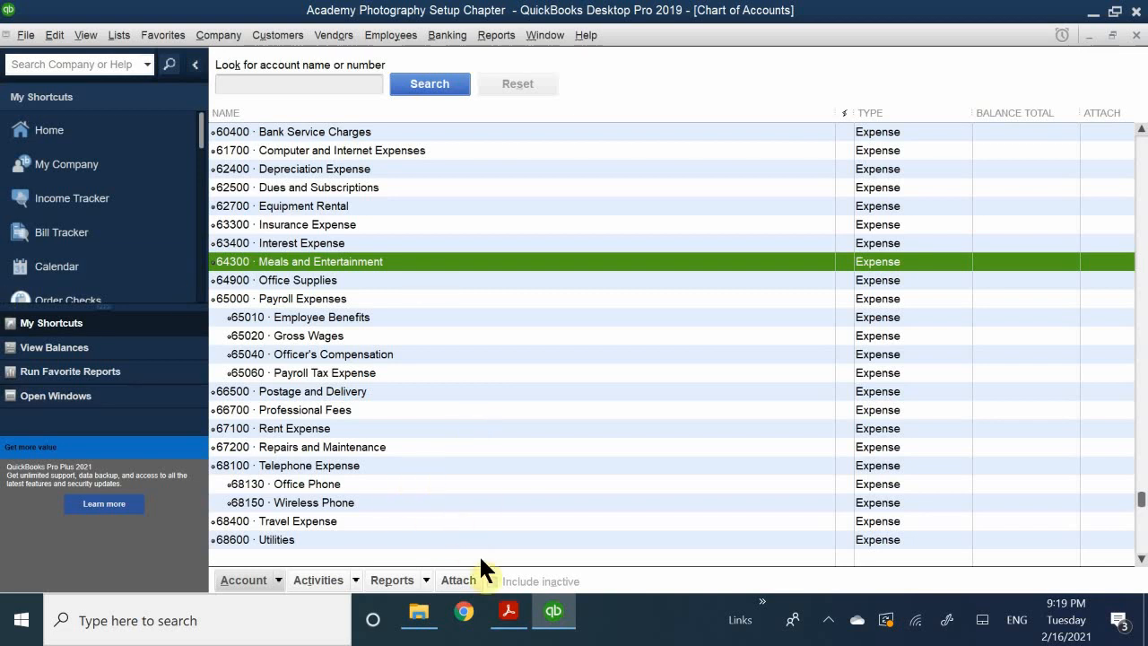
# Switch to the chapter PDF and read the Adding Subaccounts section with its practice steps and Figure 12-20.
pyautogui.click(509, 615)
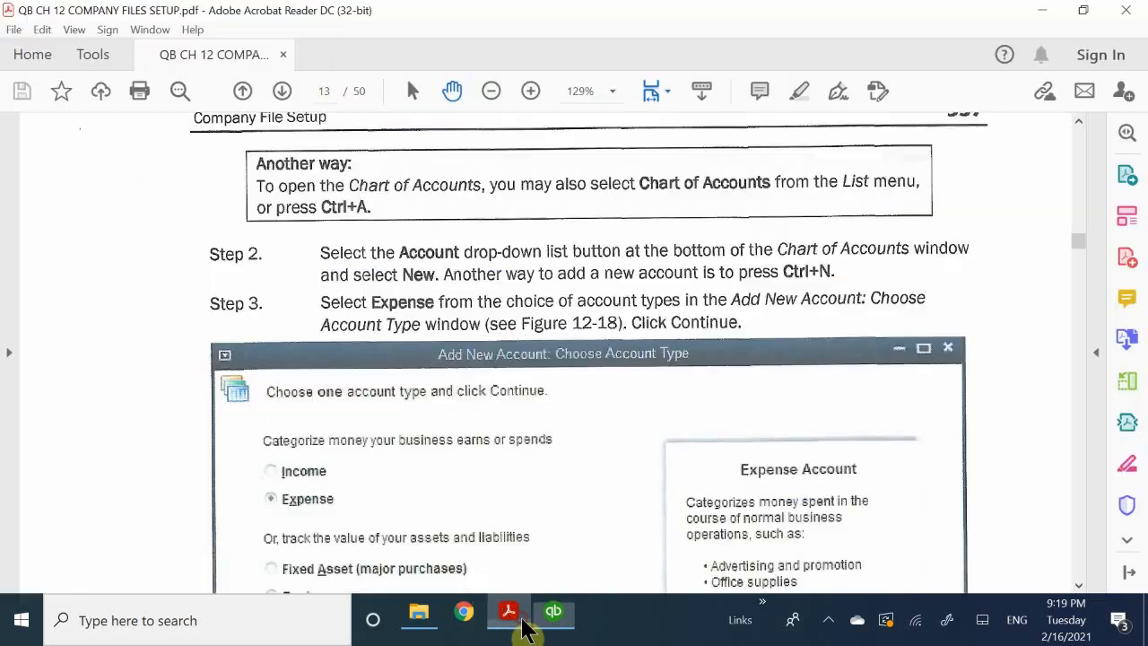
pyautogui.scroll(-10, 471, 399)
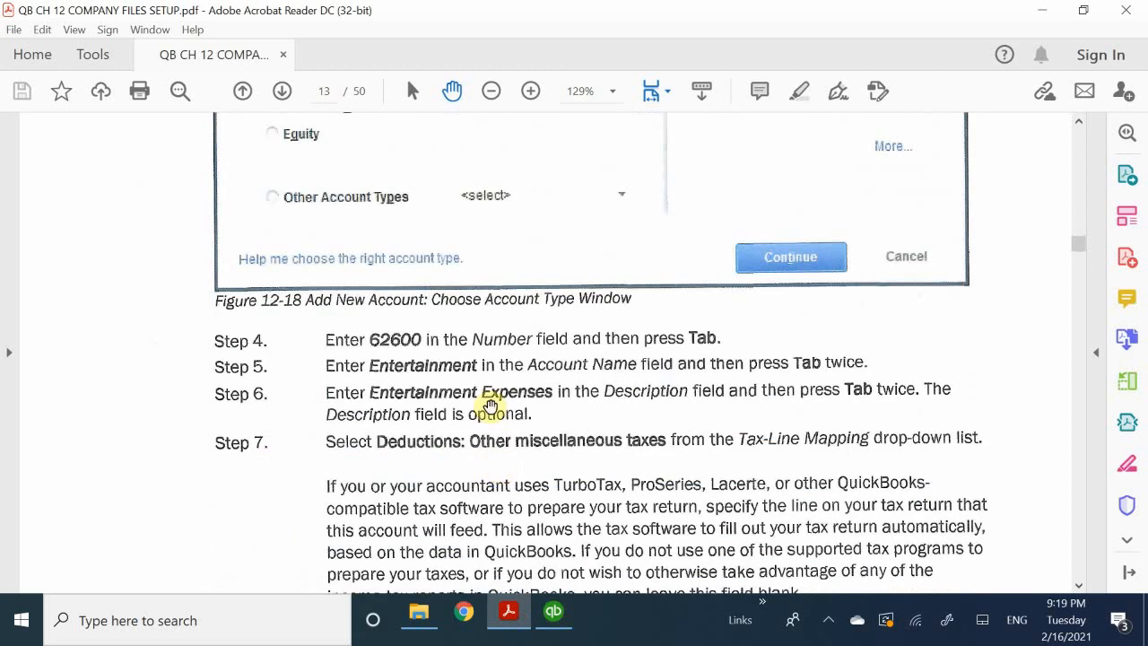
pyautogui.scroll(-6, 492, 409)
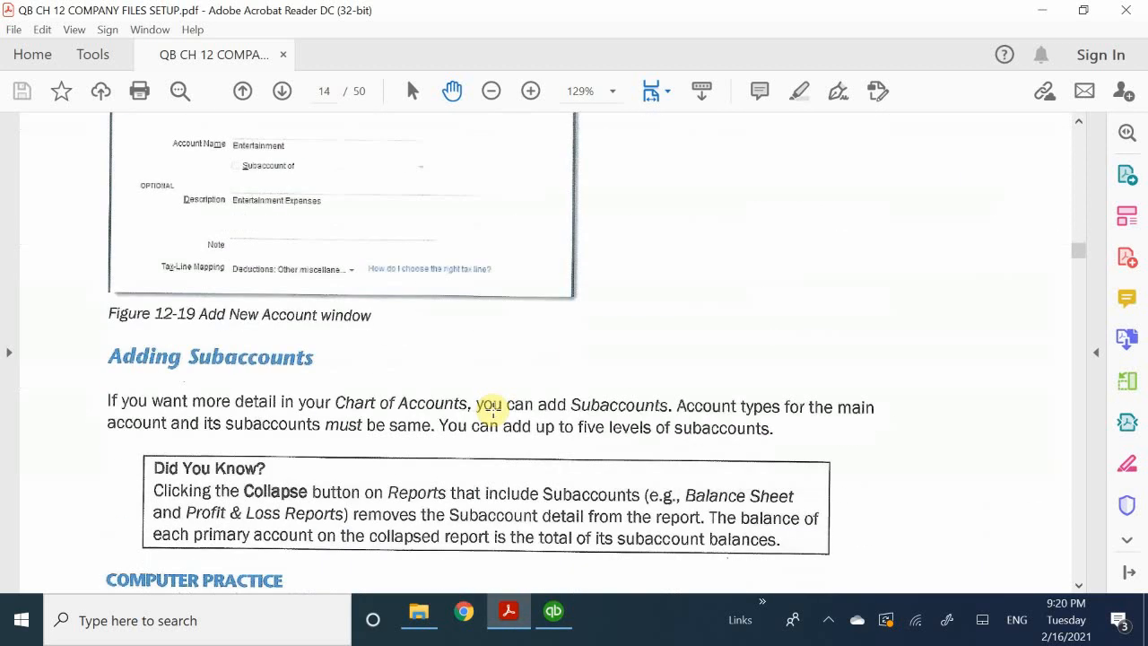
pyautogui.scroll(-8, 515, 385)
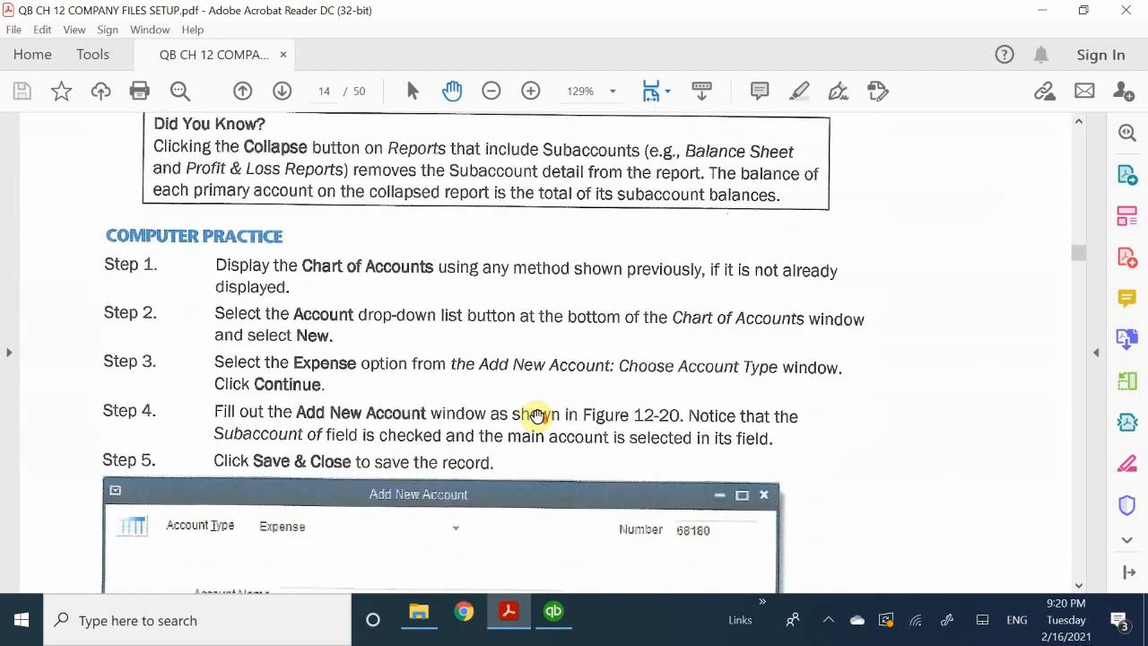
pyautogui.scroll(-10, 536, 415)
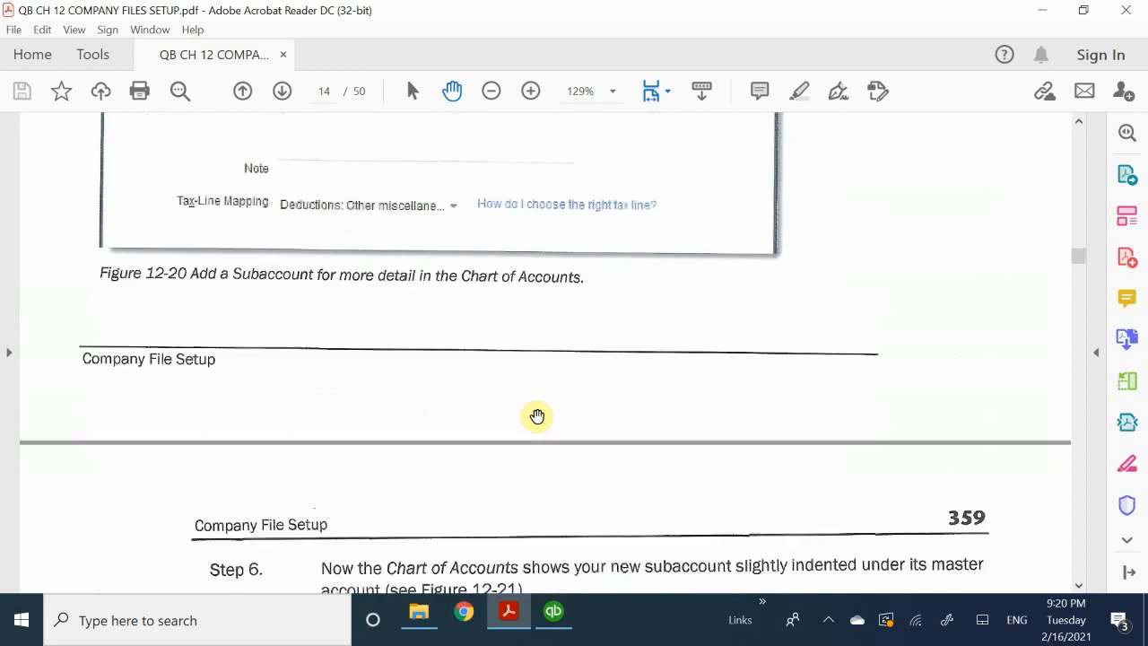
# Read the chapter's sections on removing accounts from the Chart of Accounts by deleting, deactivating and merging them.
pyautogui.scroll(-12, 536, 415)
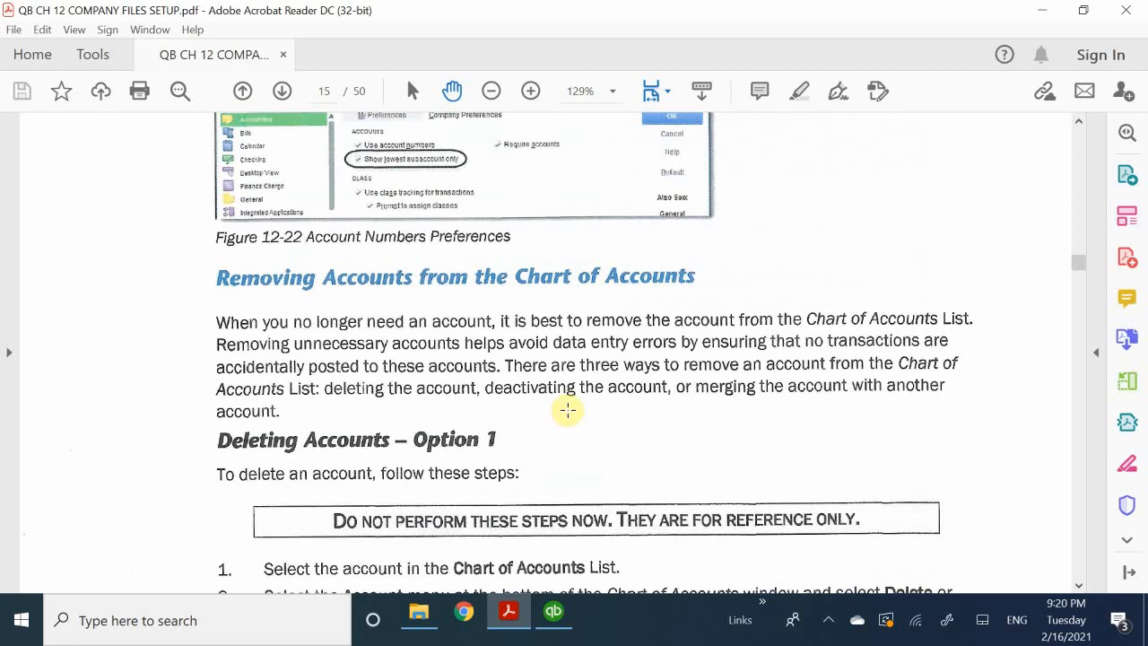
pyautogui.scroll(-8, 567, 410)
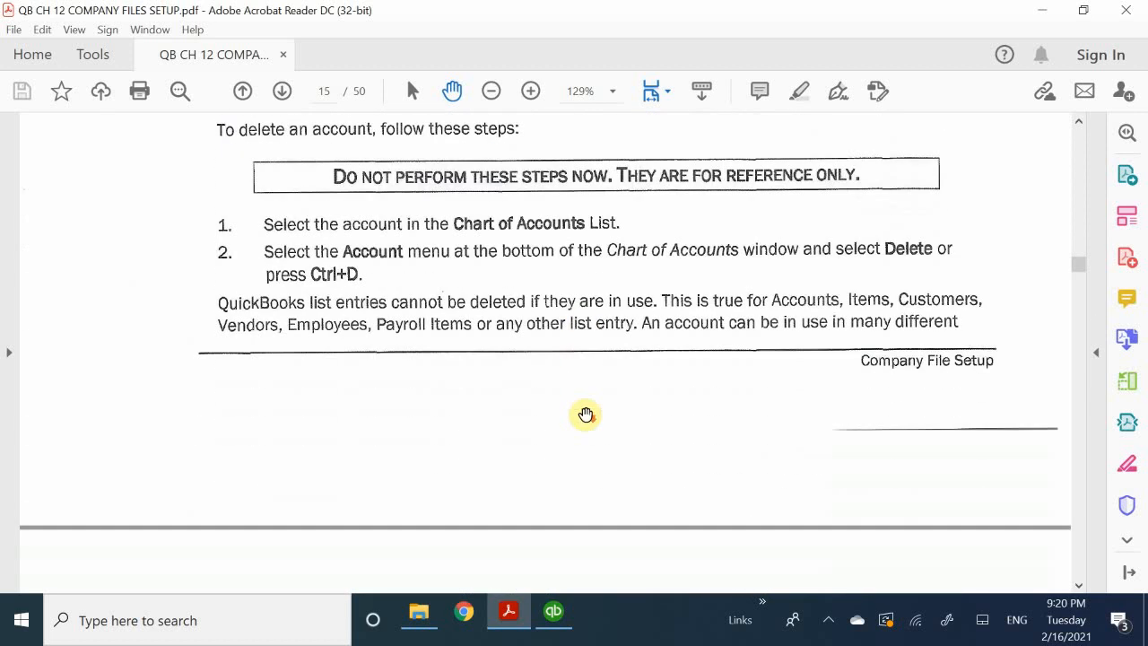
pyautogui.scroll(-10, 584, 415)
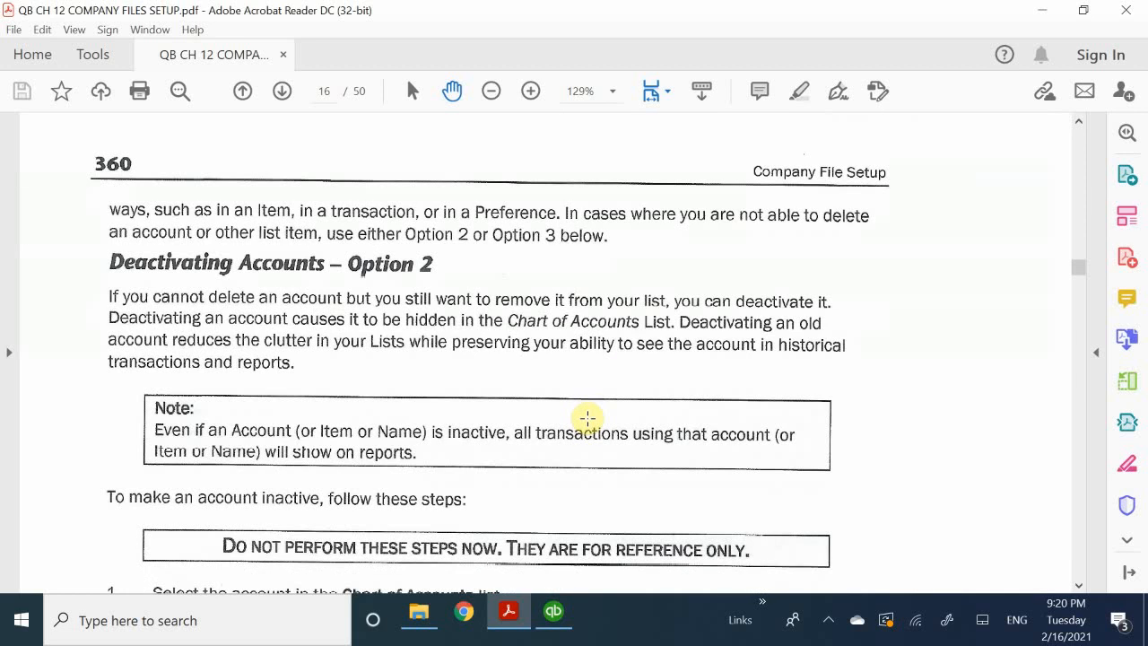
pyautogui.scroll(-10, 587, 417)
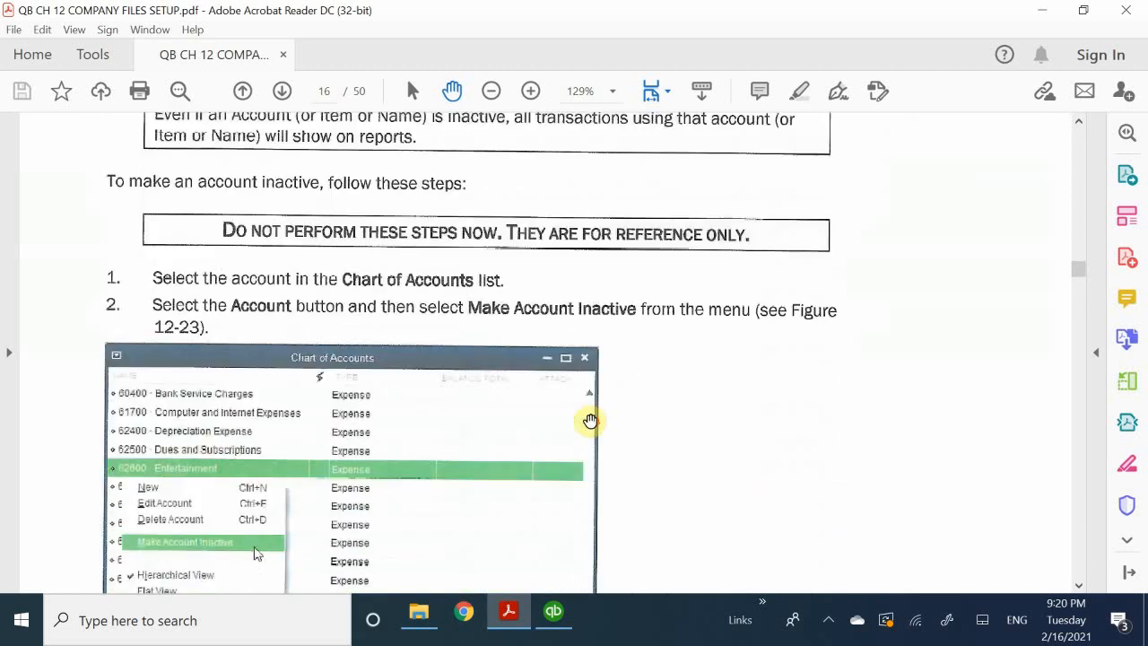
pyautogui.scroll(-15, 590, 420)
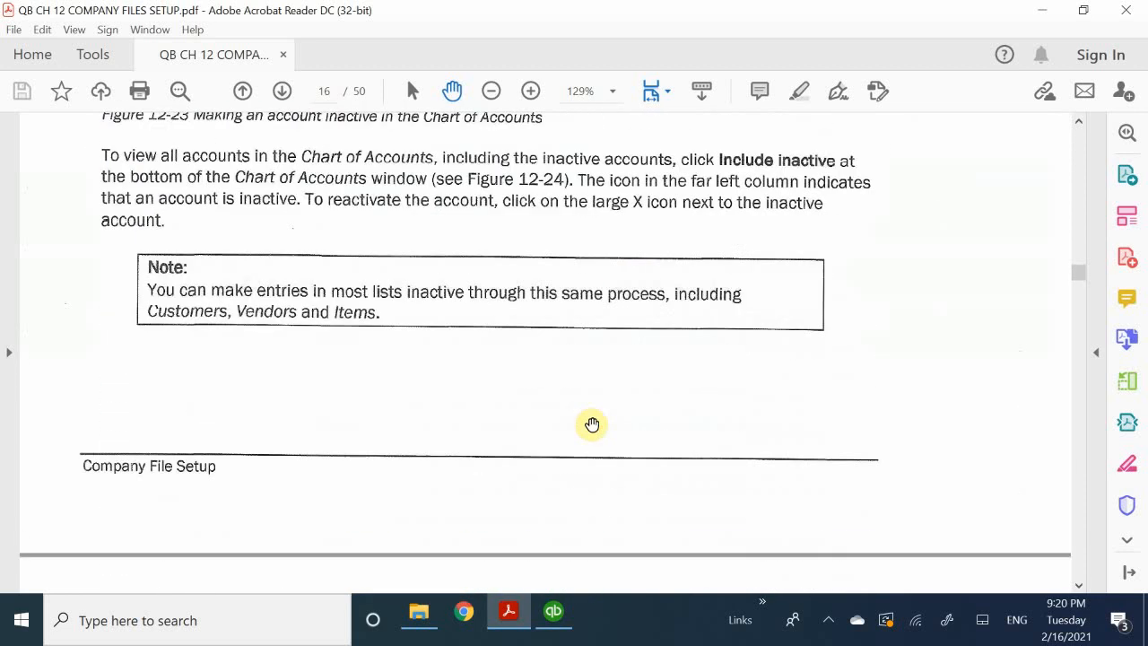
pyautogui.scroll(-18, 593, 424)
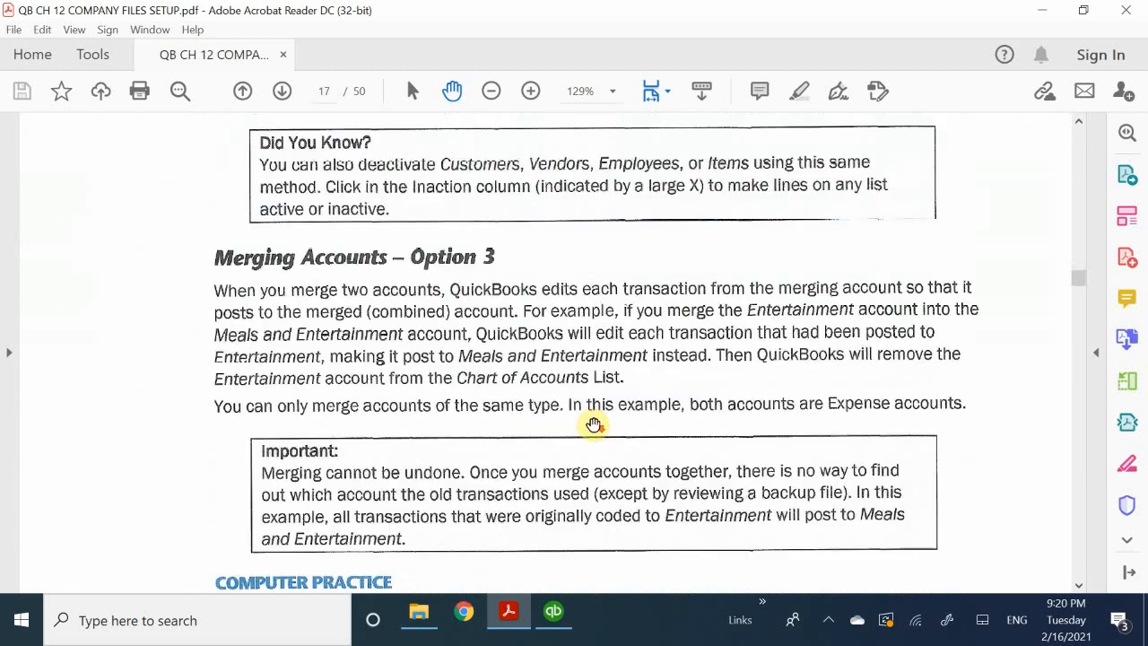
pyautogui.scroll(1, 592, 423)
pyautogui.scroll(-10, 596, 425)
pyautogui.scroll(-20, 596, 425)
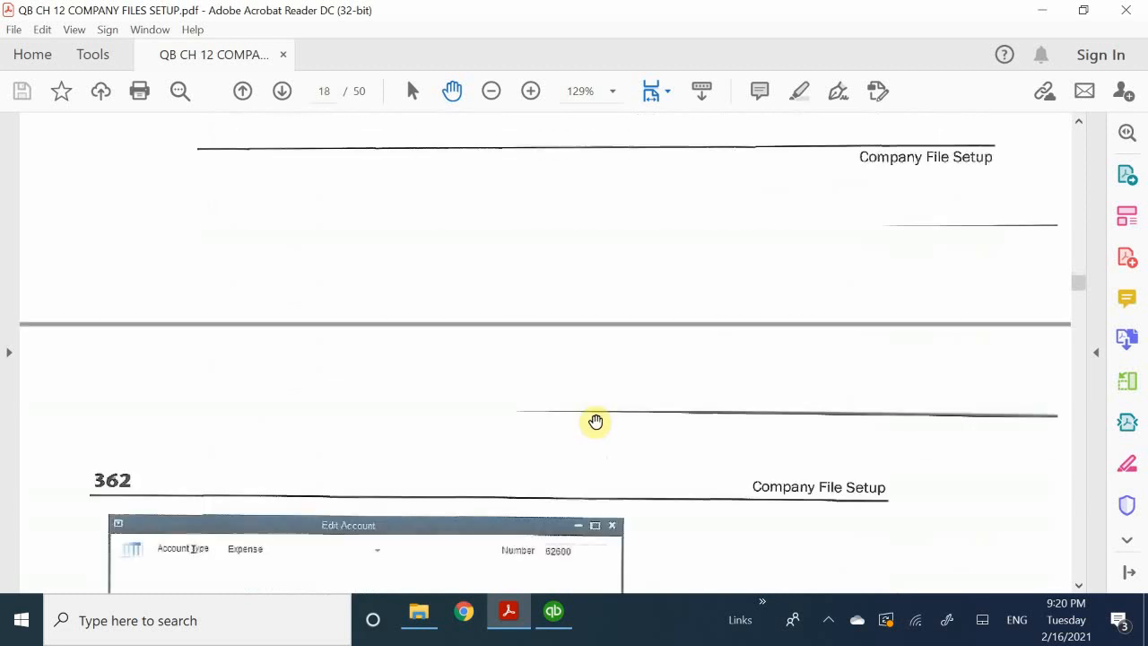
# Read the Reordering the Account List section, including sorting by name and the re-sort instructions around Figure 12-28.
pyautogui.scroll(-8, 597, 419)
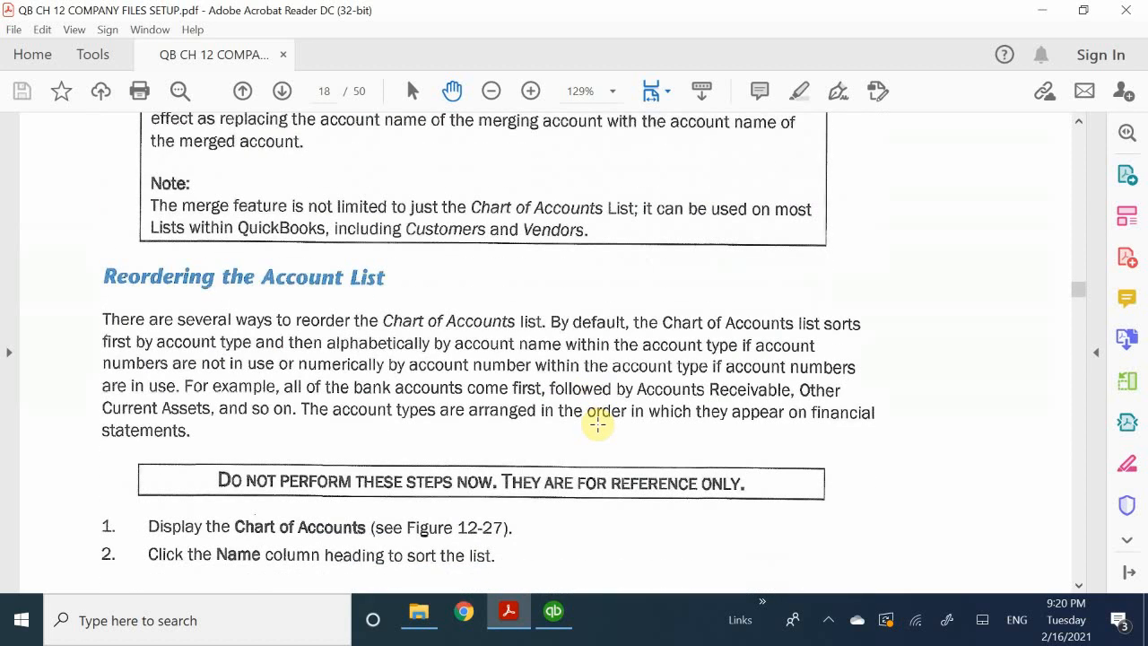
pyautogui.scroll(1, 597, 425)
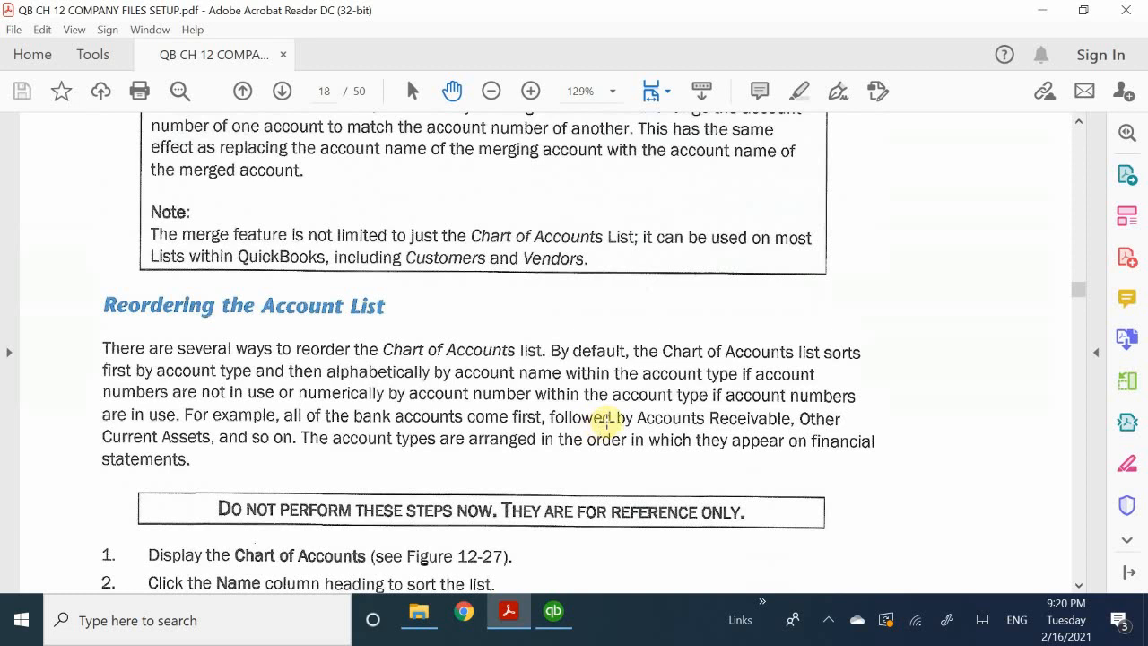
pyautogui.scroll(-3, 600, 427)
pyautogui.scroll(-15, 607, 421)
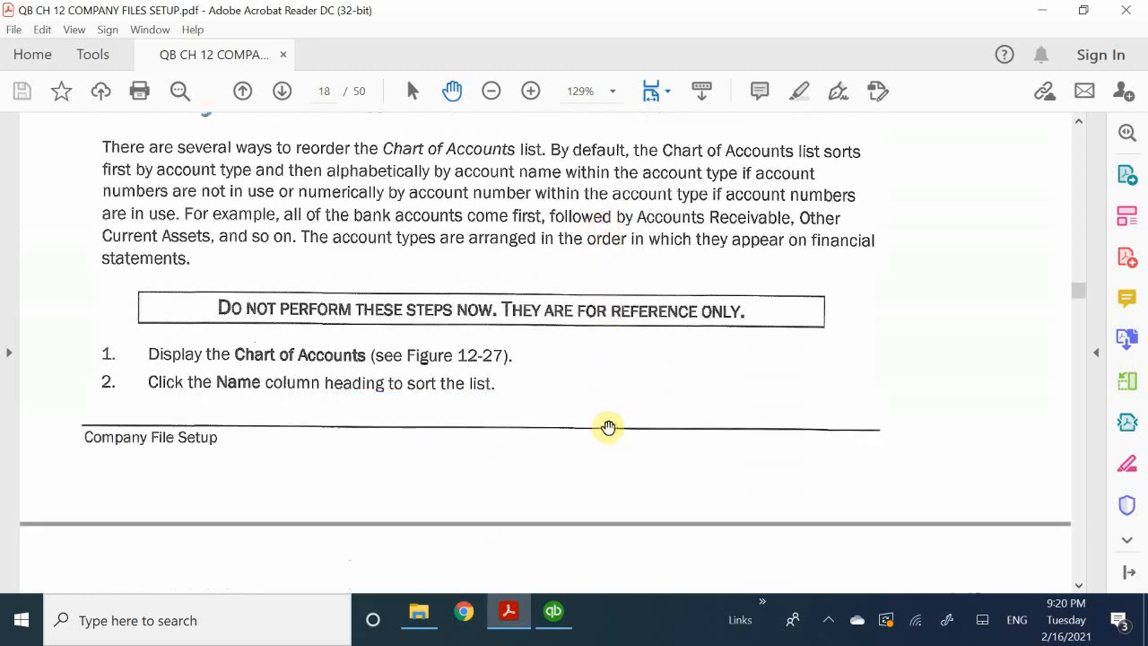
pyautogui.scroll(-20, 614, 440)
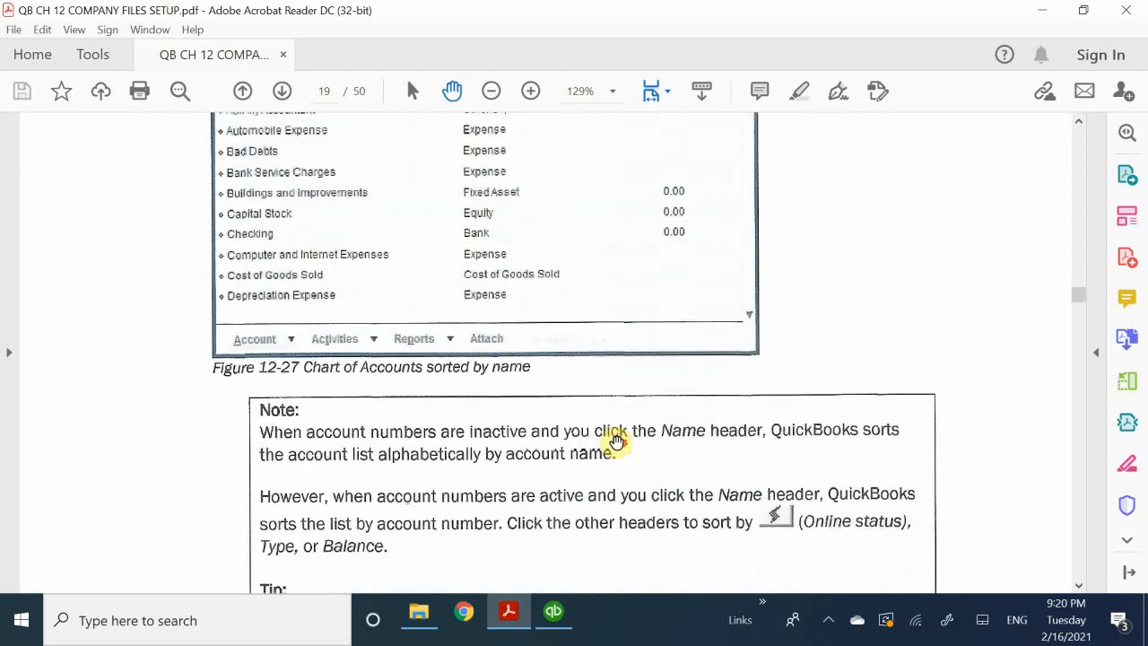
pyautogui.scroll(-8, 618, 442)
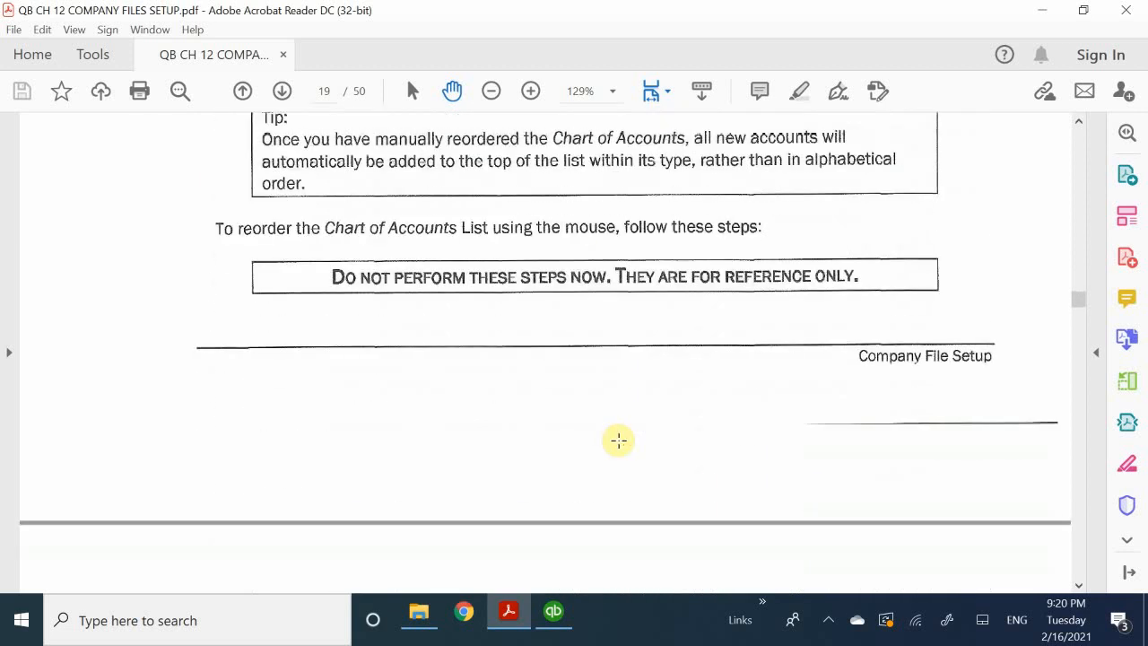
pyautogui.scroll(-12, 619, 439)
pyautogui.scroll(-2, 625, 445)
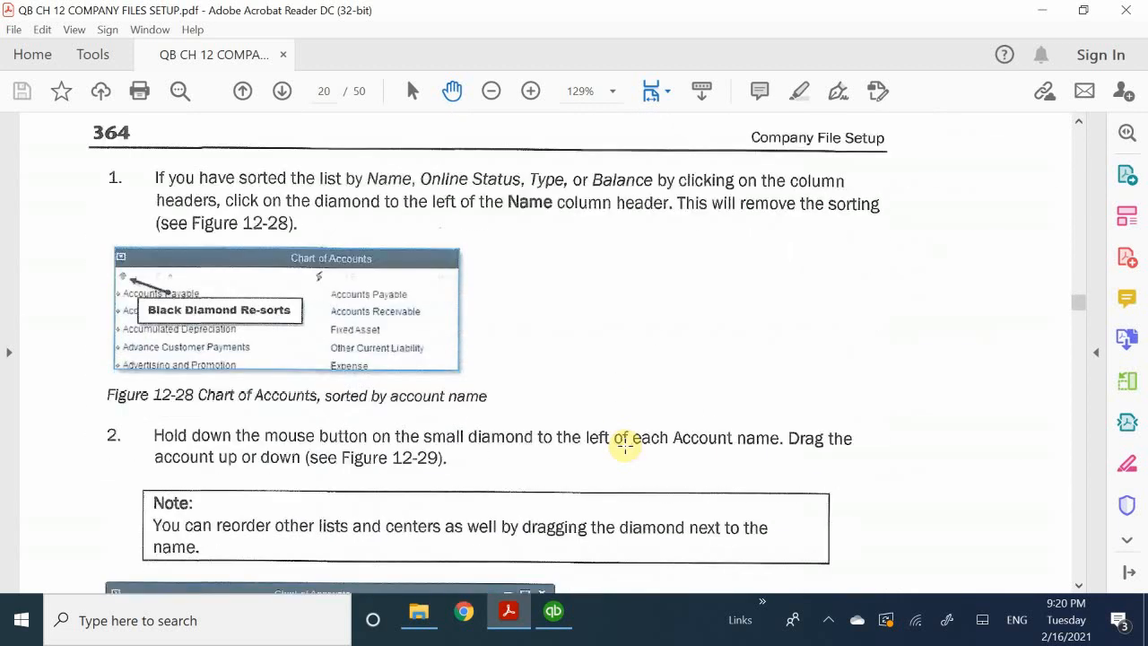
# Switch to QuickBooks and generate the Account Listing report.
pyautogui.moveTo(558, 612)
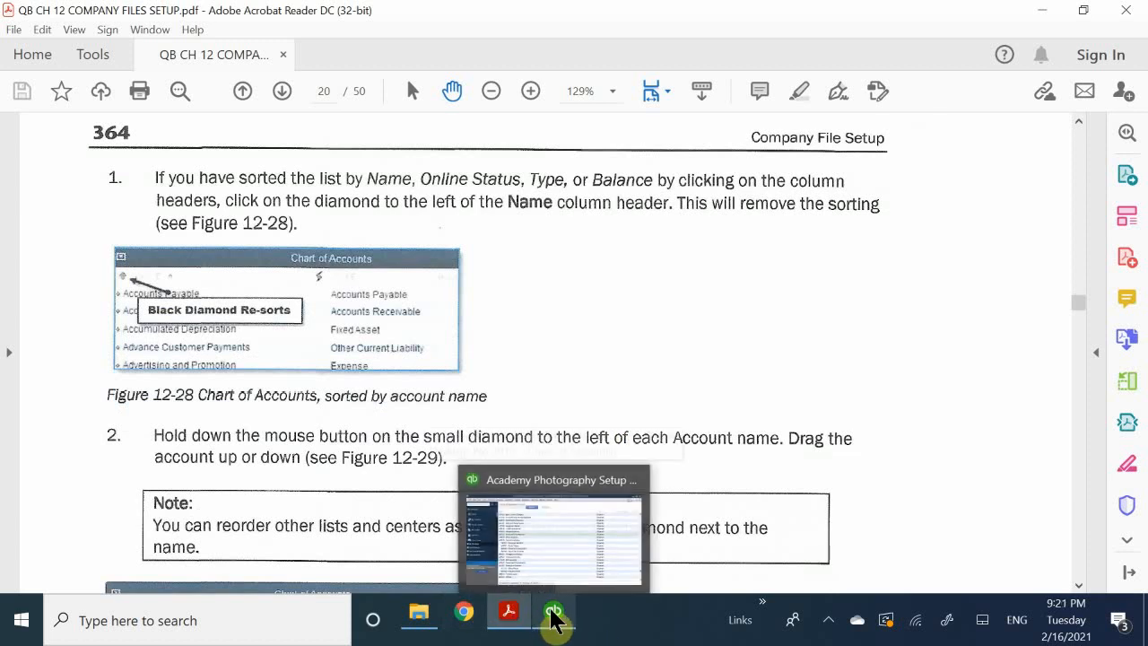
pyautogui.click(543, 551)
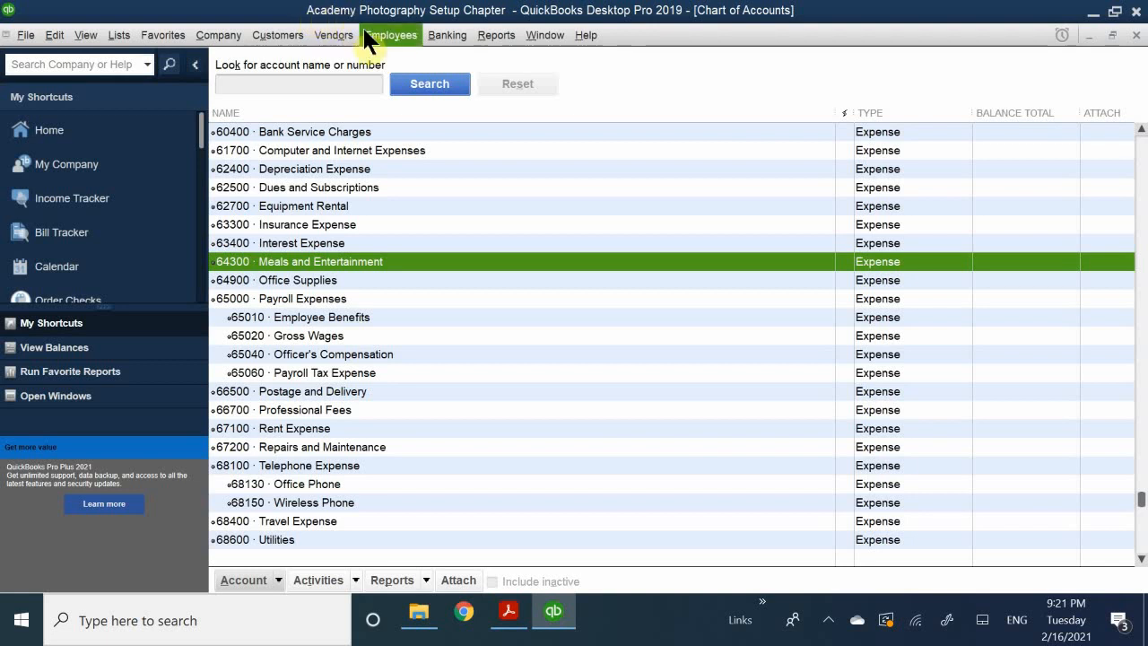
pyautogui.click(493, 37)
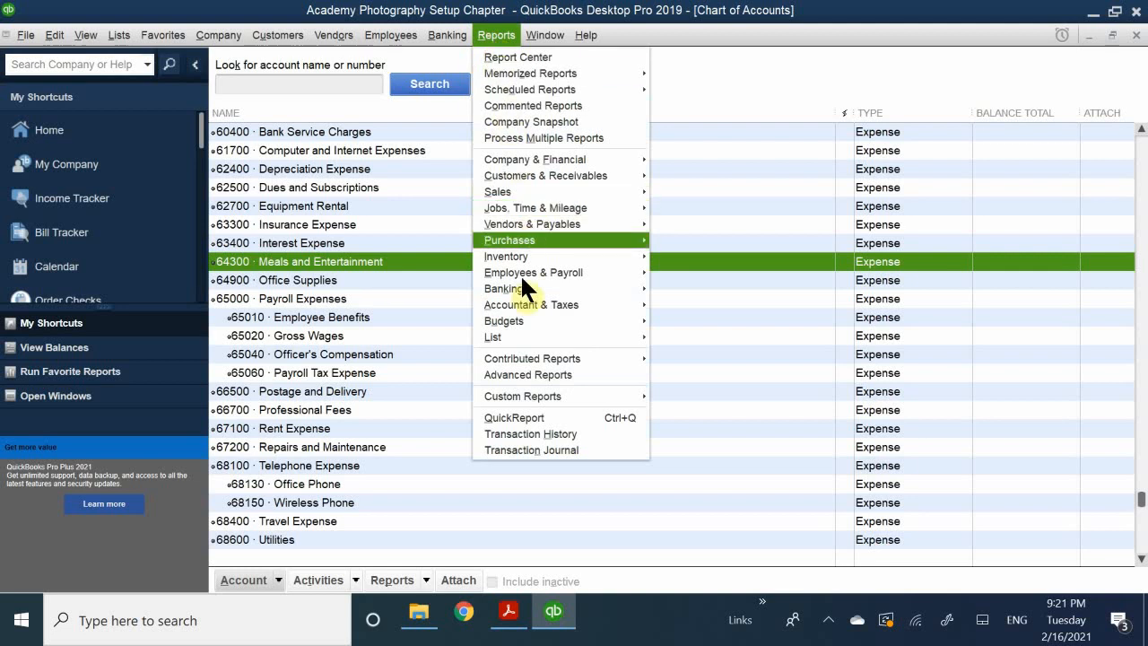
pyautogui.moveTo(525, 335)
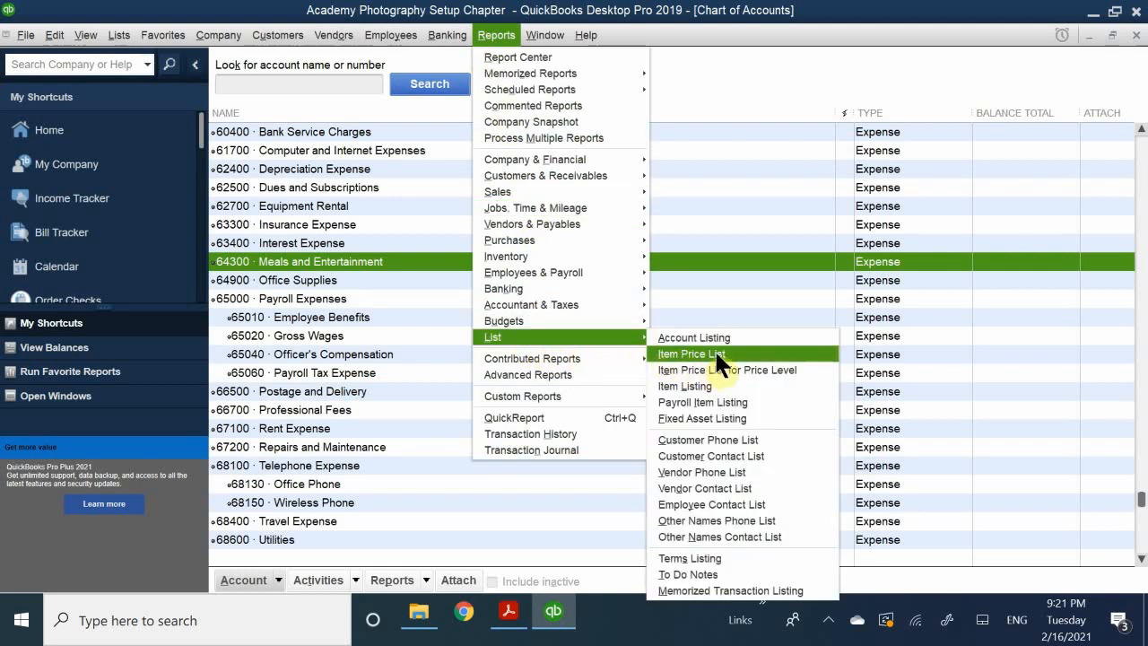
pyautogui.click(743, 337)
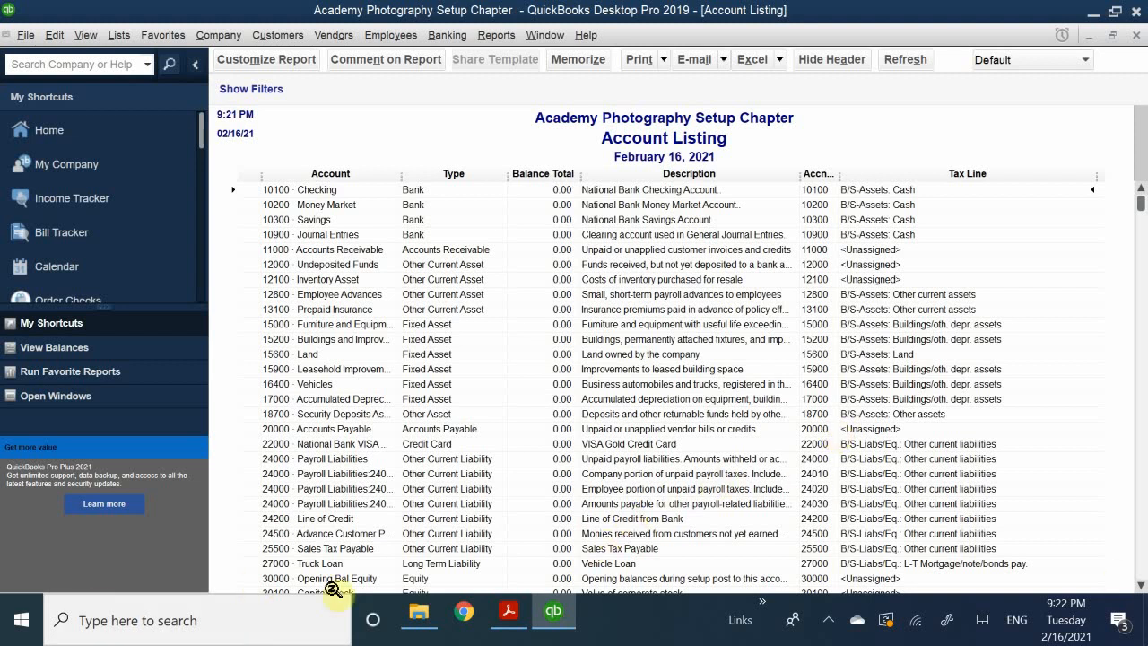
# Return to the chapter PDF and read the account rearranging tips and the Turning Off Account Numbers practice steps.
pyautogui.click(508, 611)
pyautogui.scroll(-1, 548, 446)
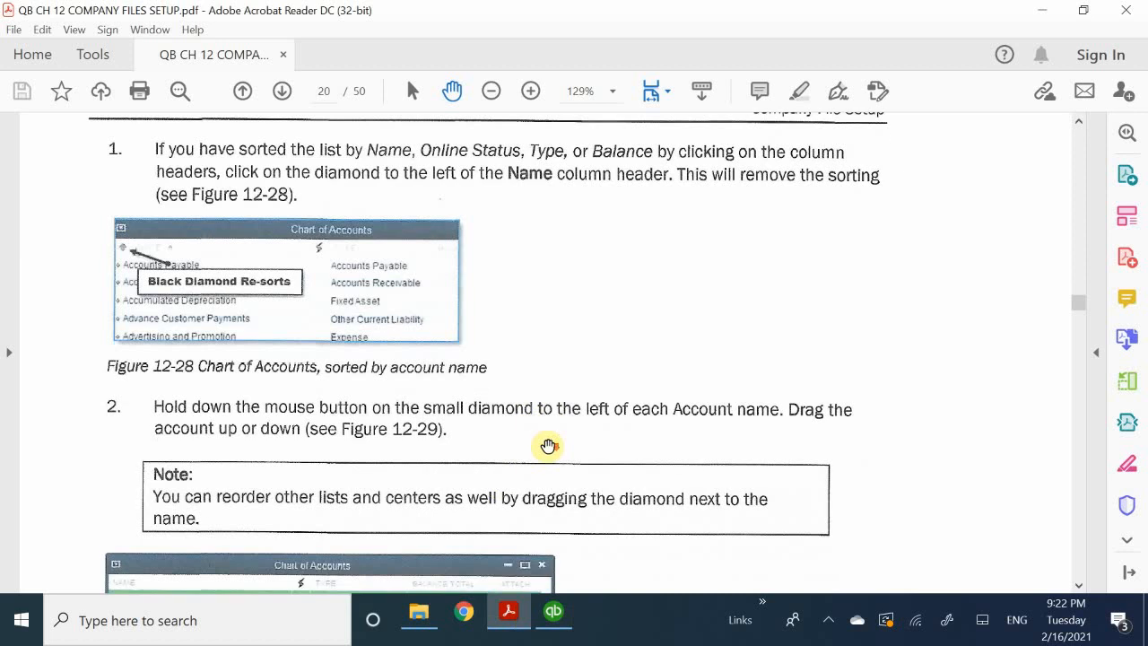
pyautogui.scroll(-10, 548, 446)
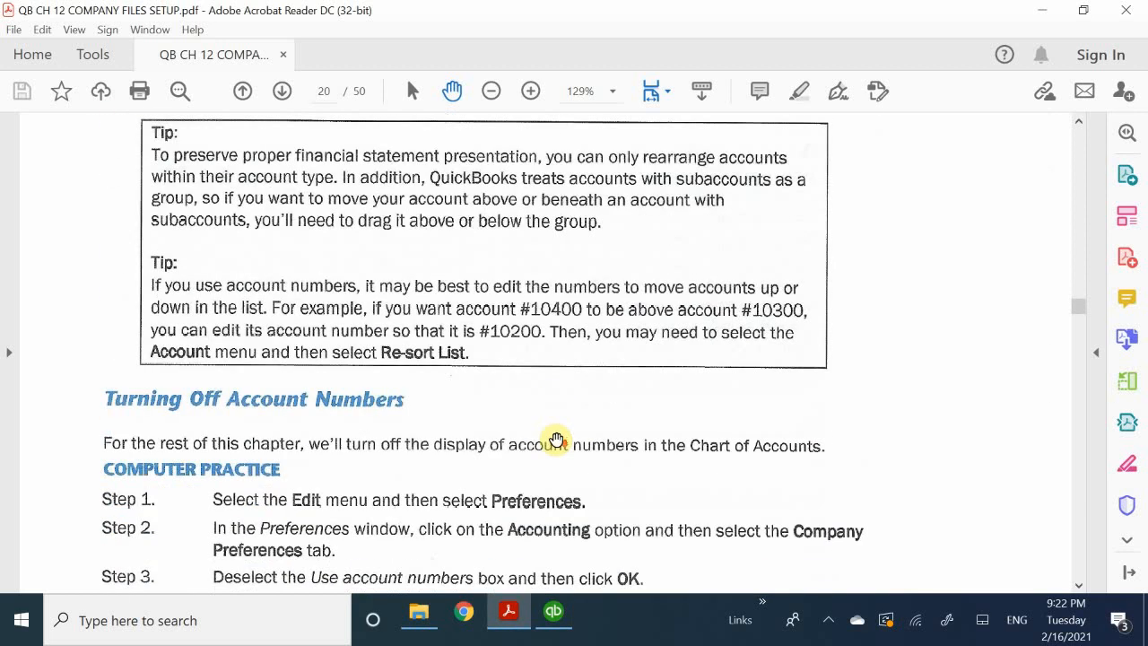
pyautogui.scroll(-1, 556, 440)
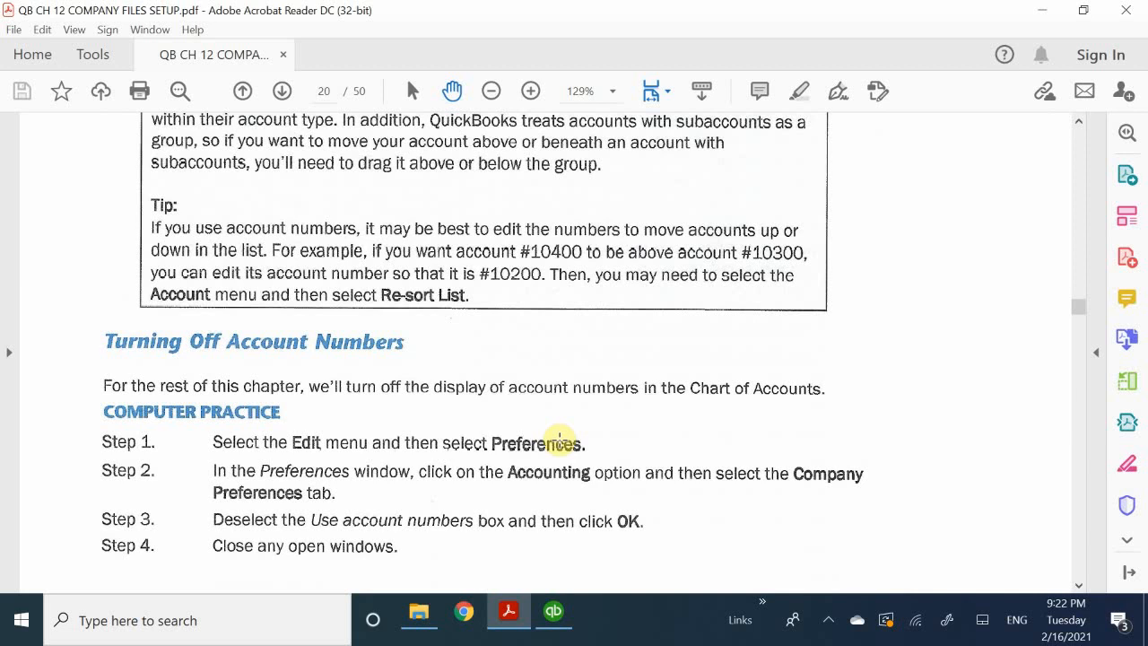
pyautogui.scroll(-5, 558, 440)
pyautogui.scroll(-1, 559, 439)
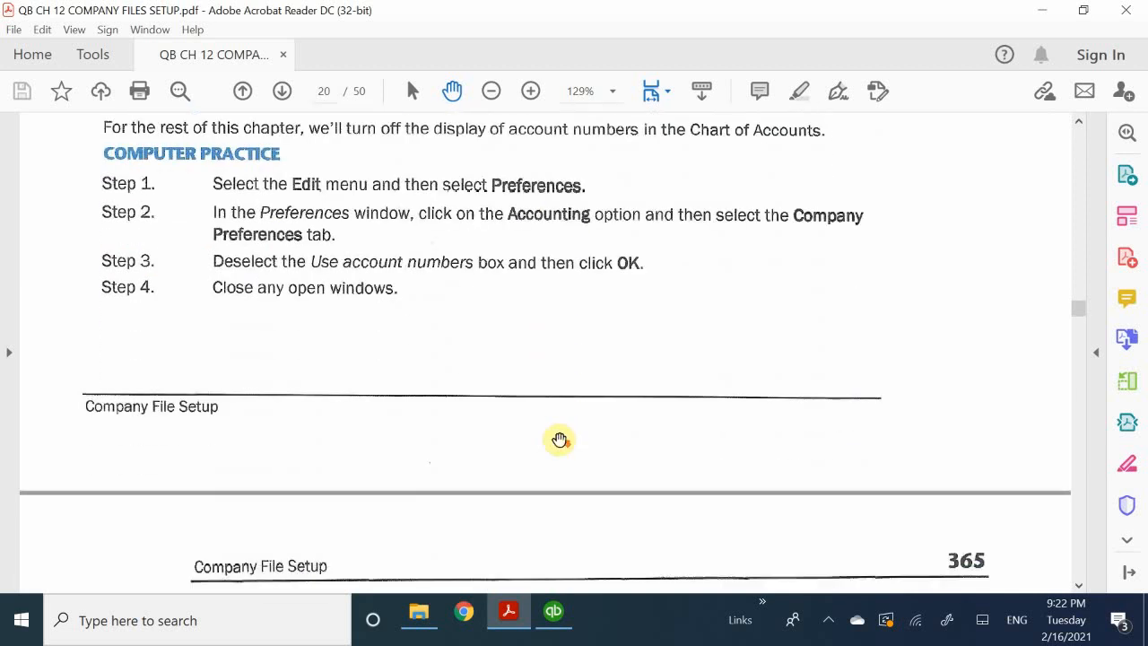
pyautogui.scroll(-7, 559, 439)
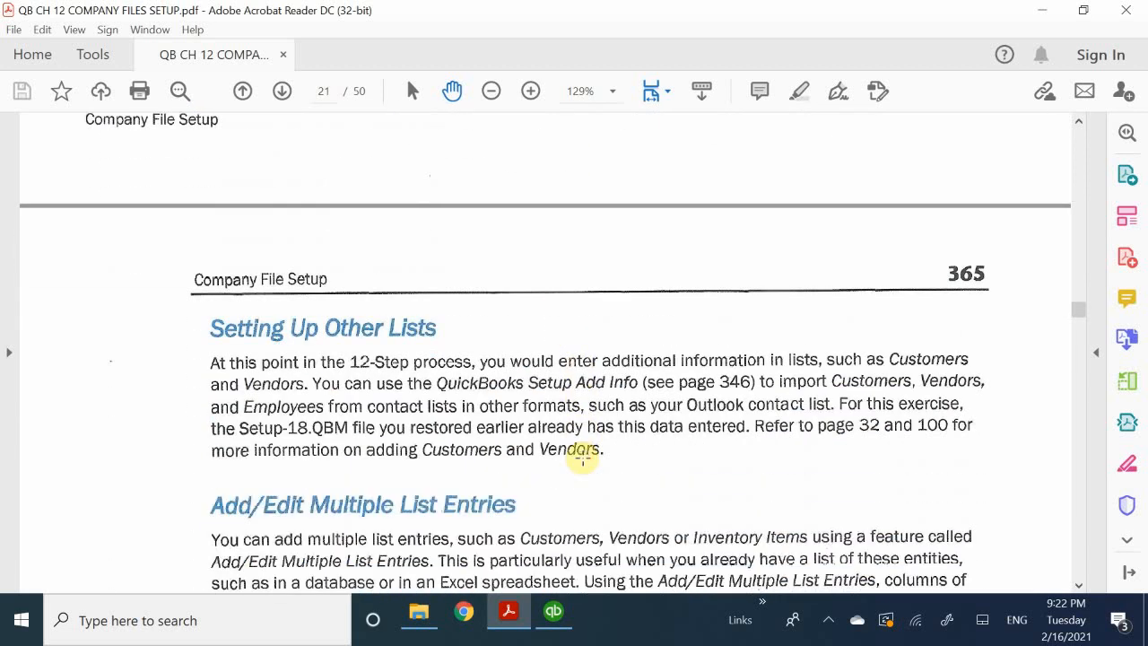
pyautogui.scroll(10, 583, 457)
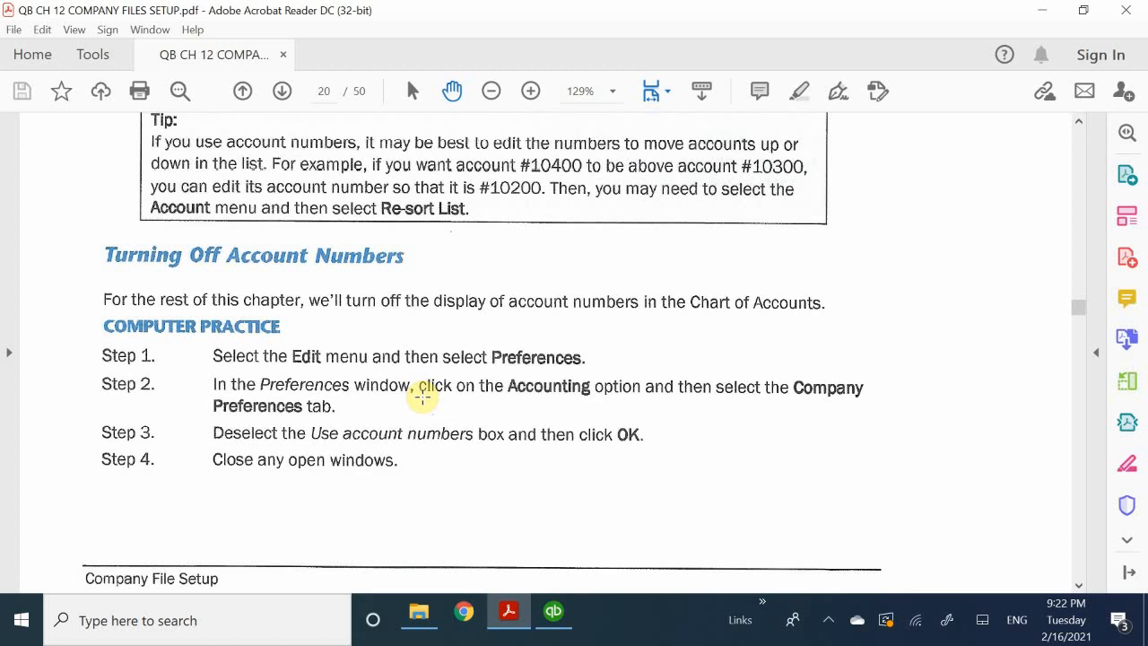
# Read the Setting Up Other Lists section and the introduction to Add/Edit Multiple List Entries on page 365.
pyautogui.scroll(-5, 422, 397)
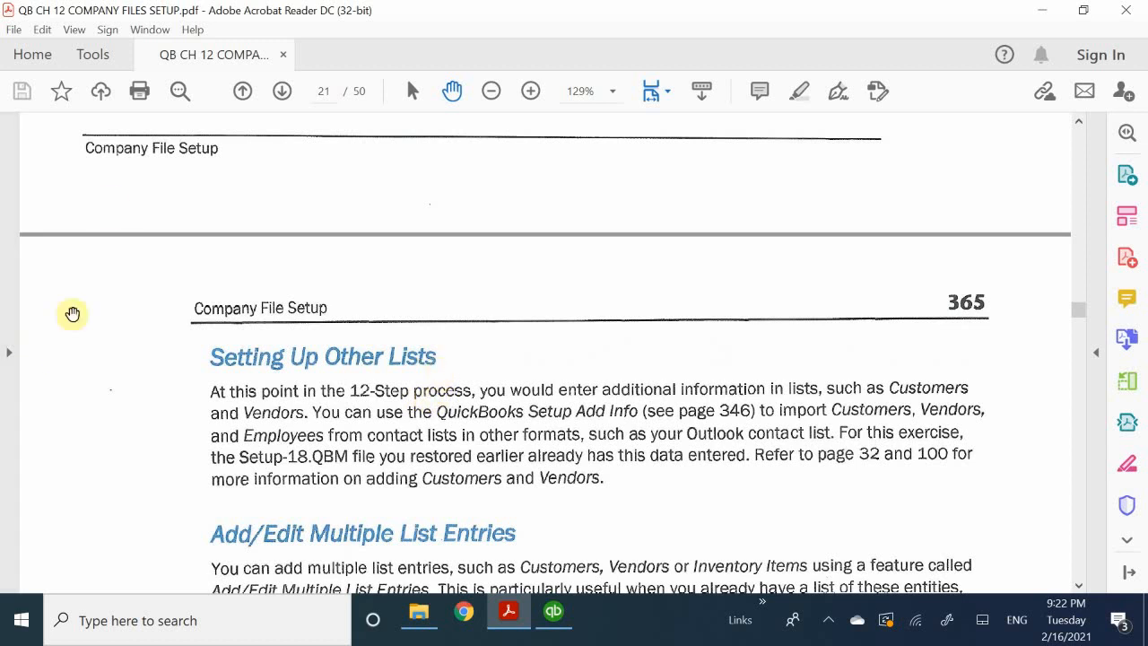
pyautogui.scroll(-2, 230, 399)
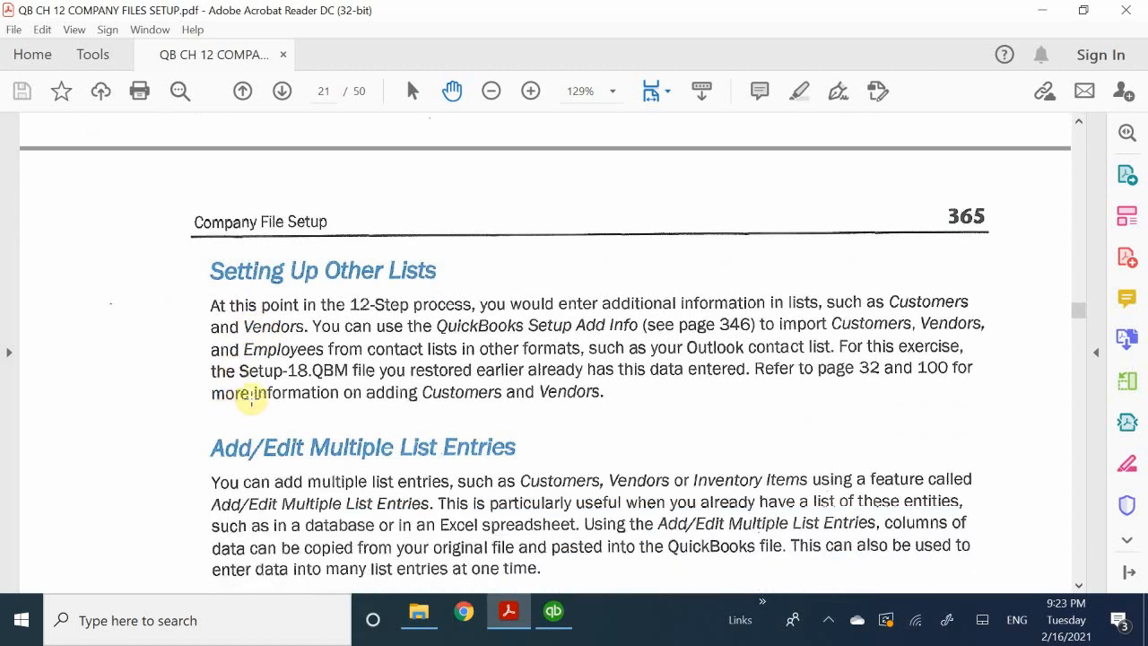
pyautogui.scroll(1, 251, 400)
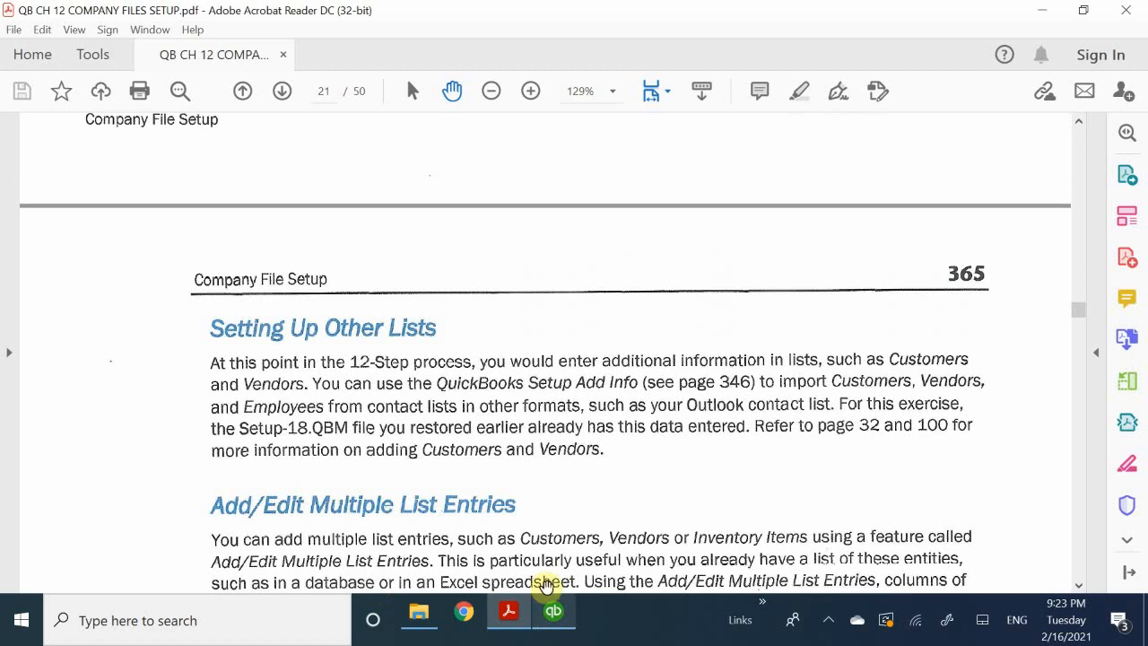
pyautogui.click(552, 617)
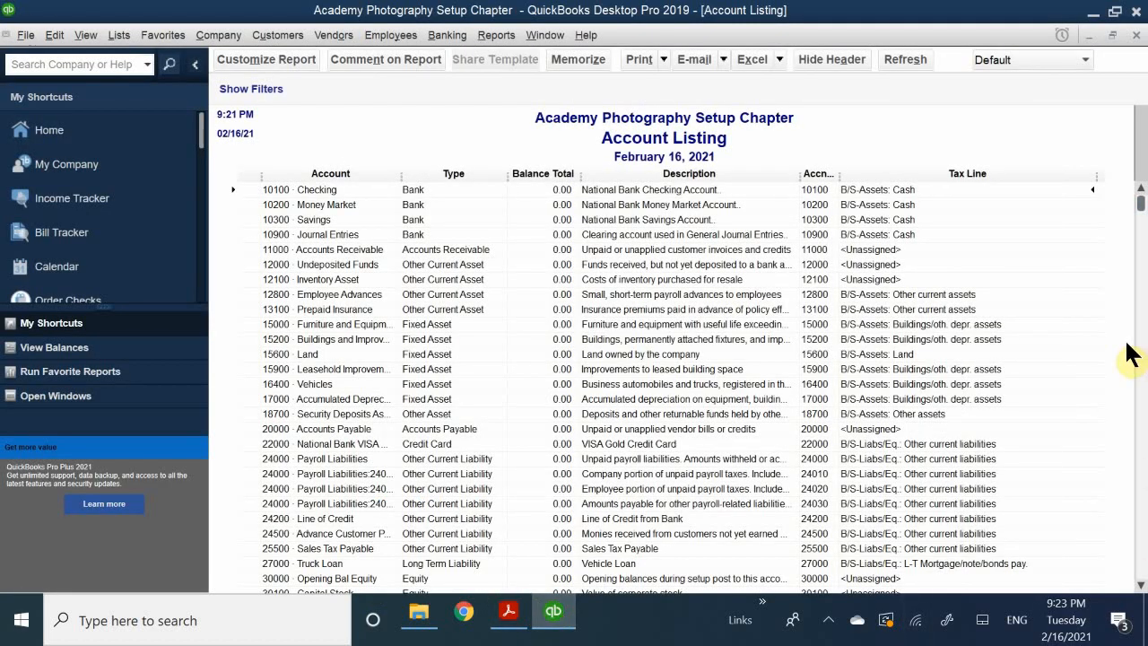
pyautogui.click(111, 39)
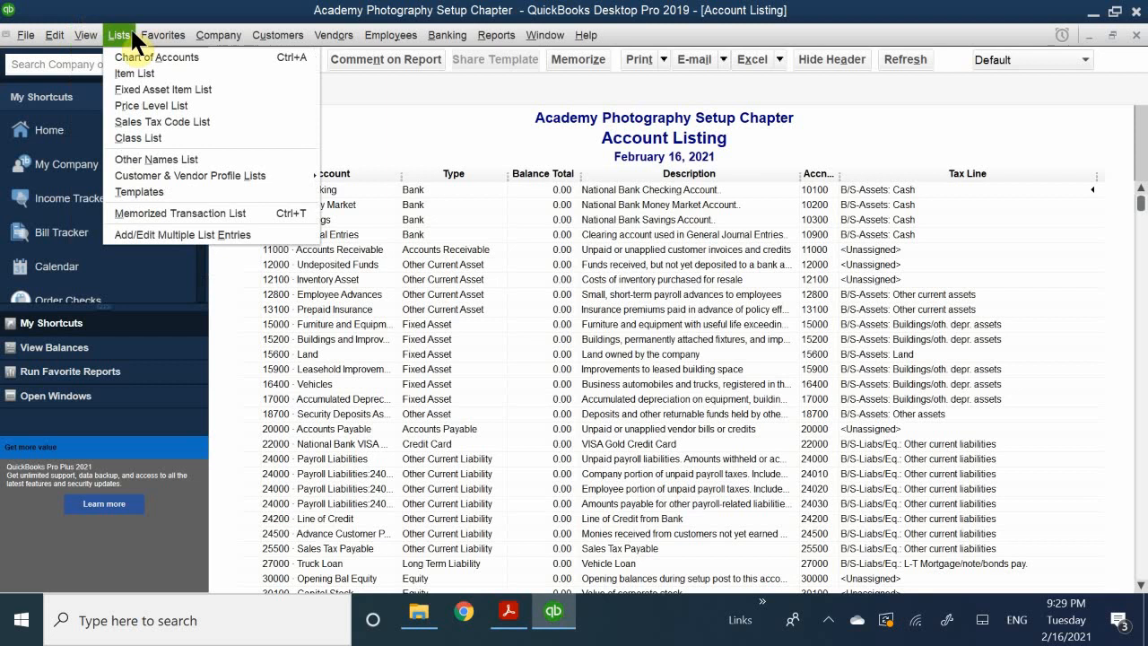
pyautogui.click(235, 13)
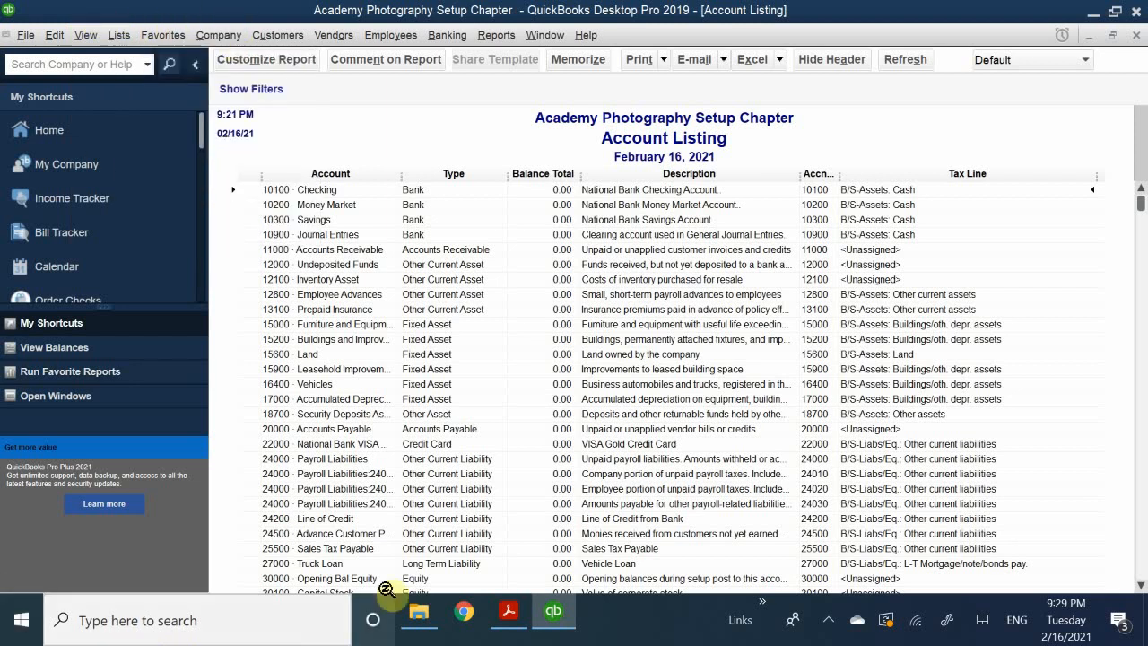
# Switch to the chapter PDF and review the Add/Edit Multiple List Entries instructions through to Setting Up Opening Balances – Step 4.
pyautogui.click(508, 611)
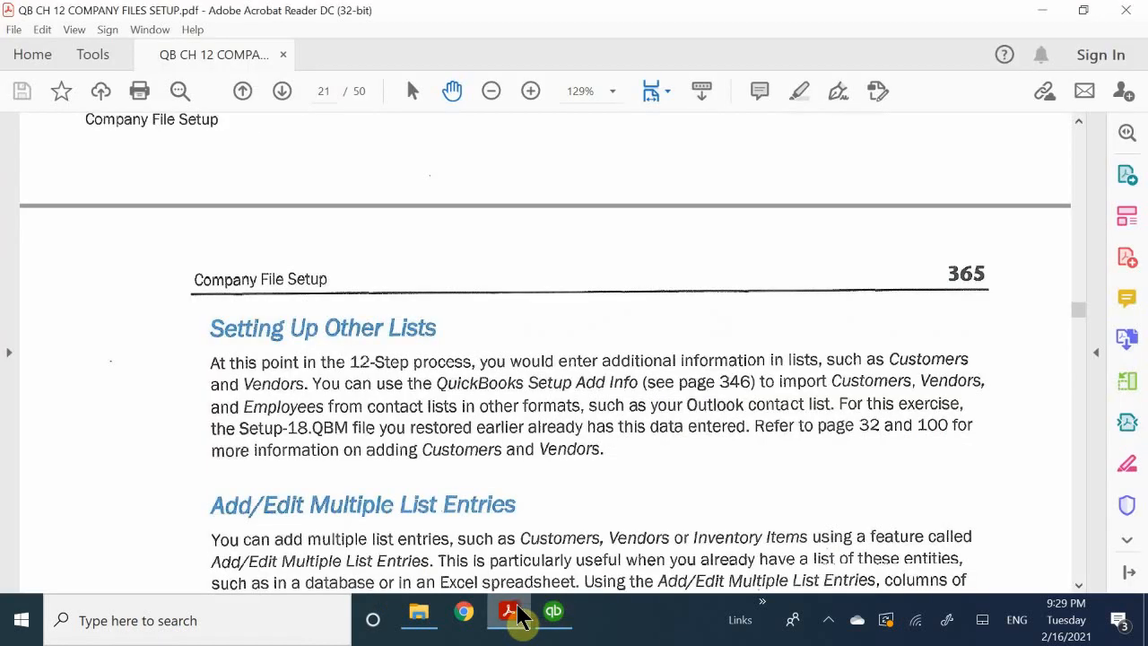
pyautogui.scroll(-10, 445, 474)
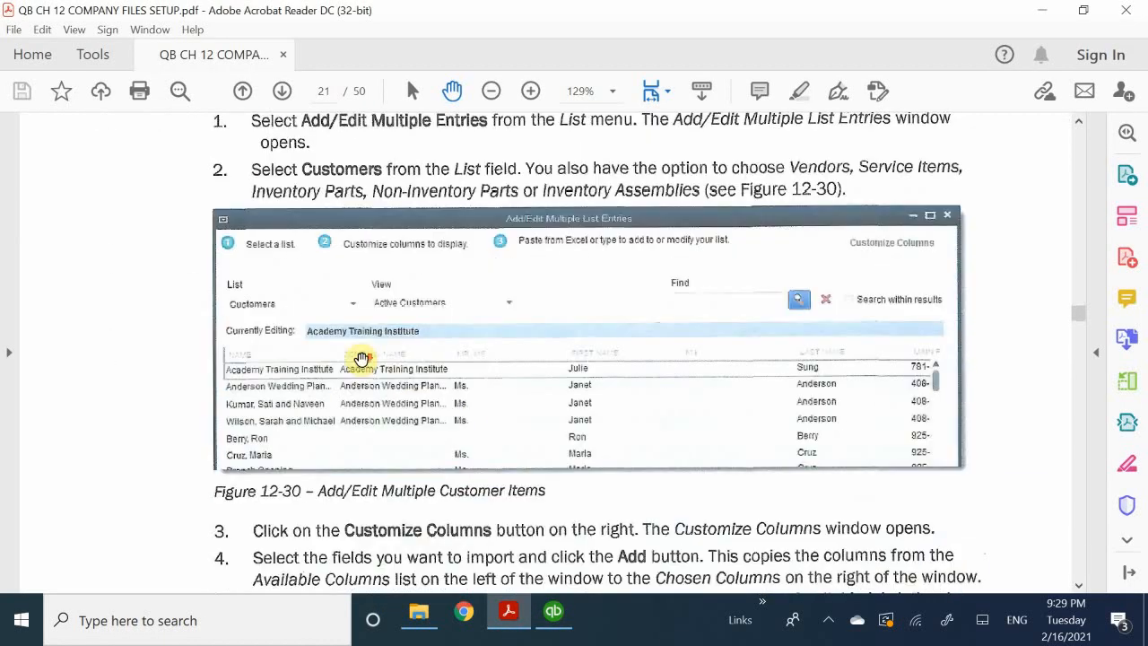
pyautogui.scroll(-10, 362, 359)
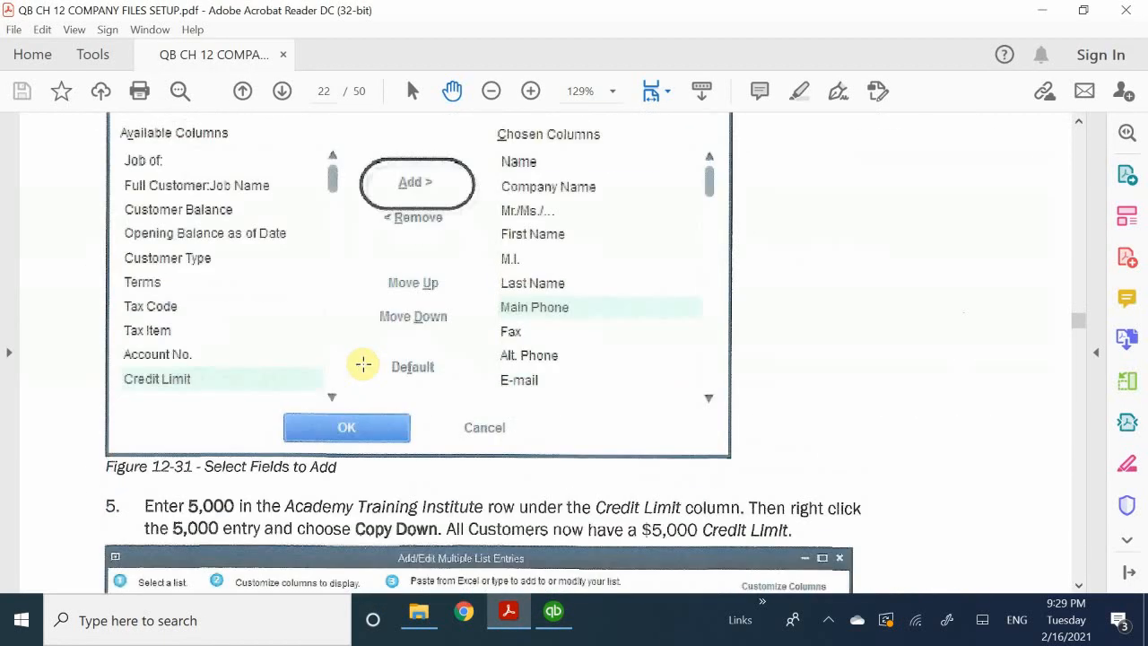
pyautogui.scroll(-15, 363, 362)
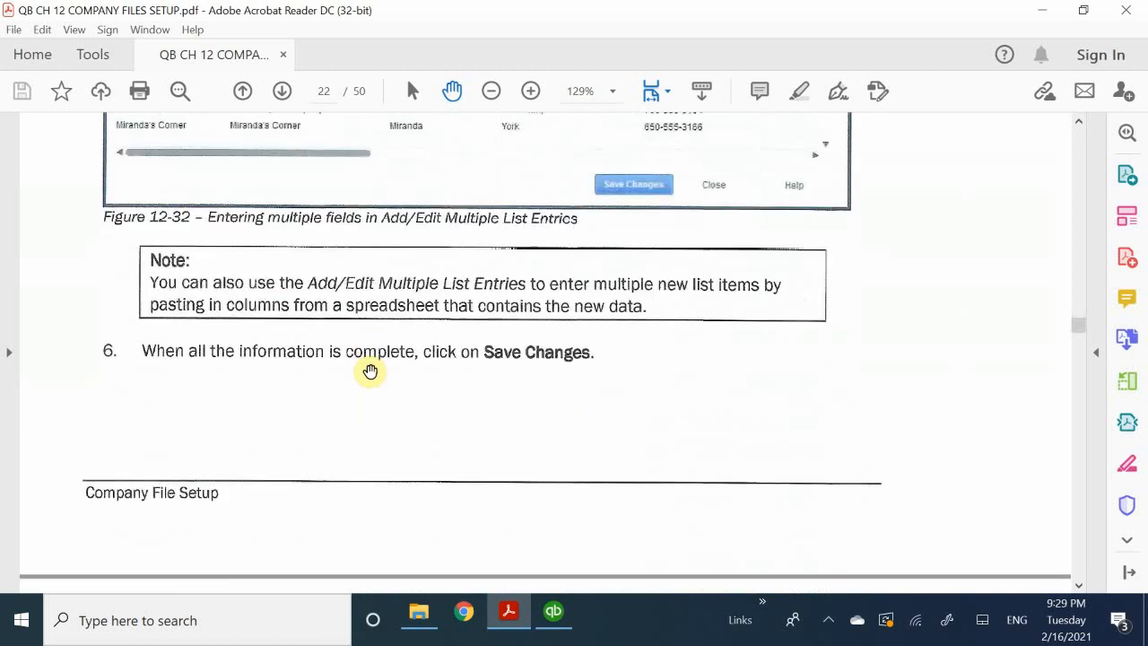
pyautogui.scroll(-3, 373, 372)
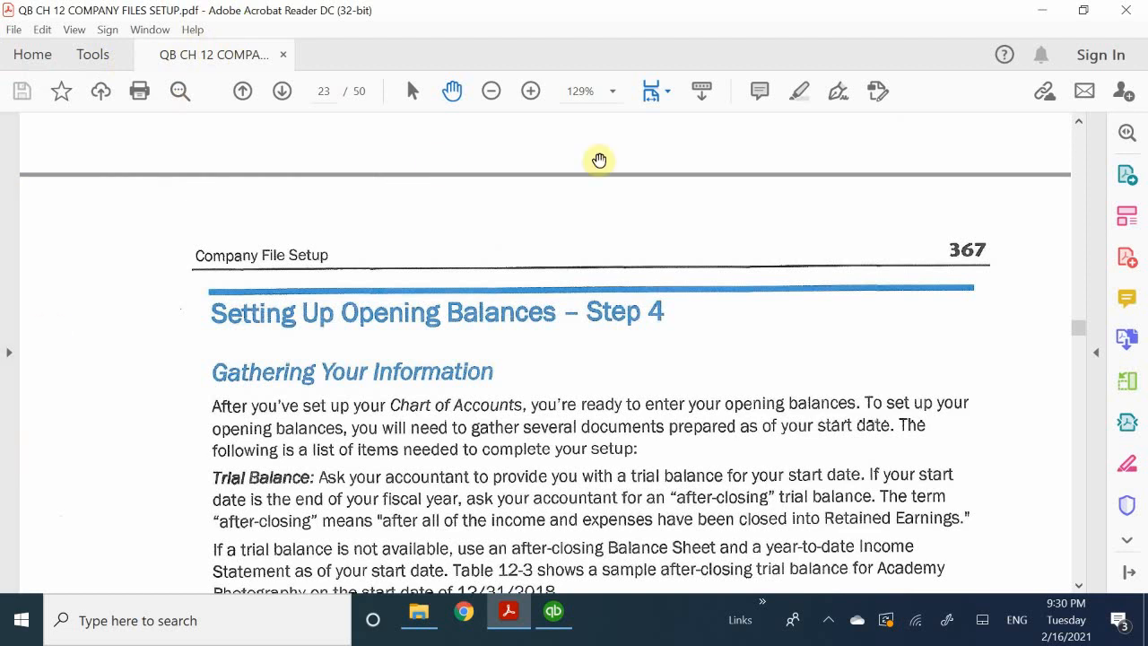
# Read the Gathering Your Information section on page 367 and the Table 12-3 trial balance for Academy Photography.
pyautogui.scroll(-3, 441, 423)
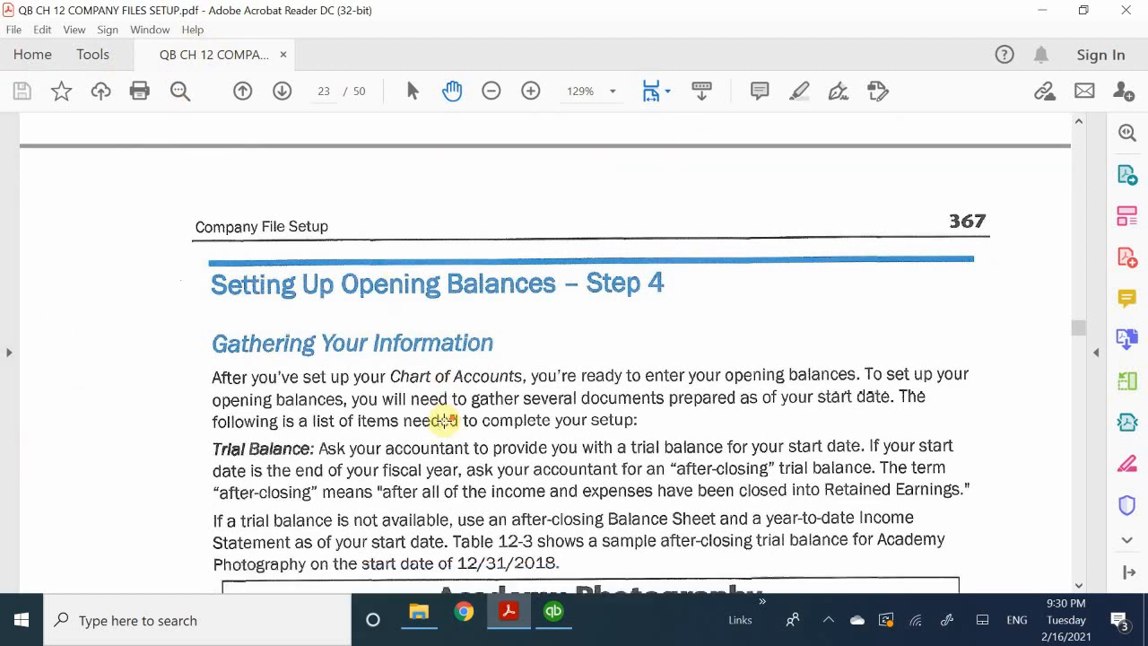
pyautogui.scroll(-2, 457, 431)
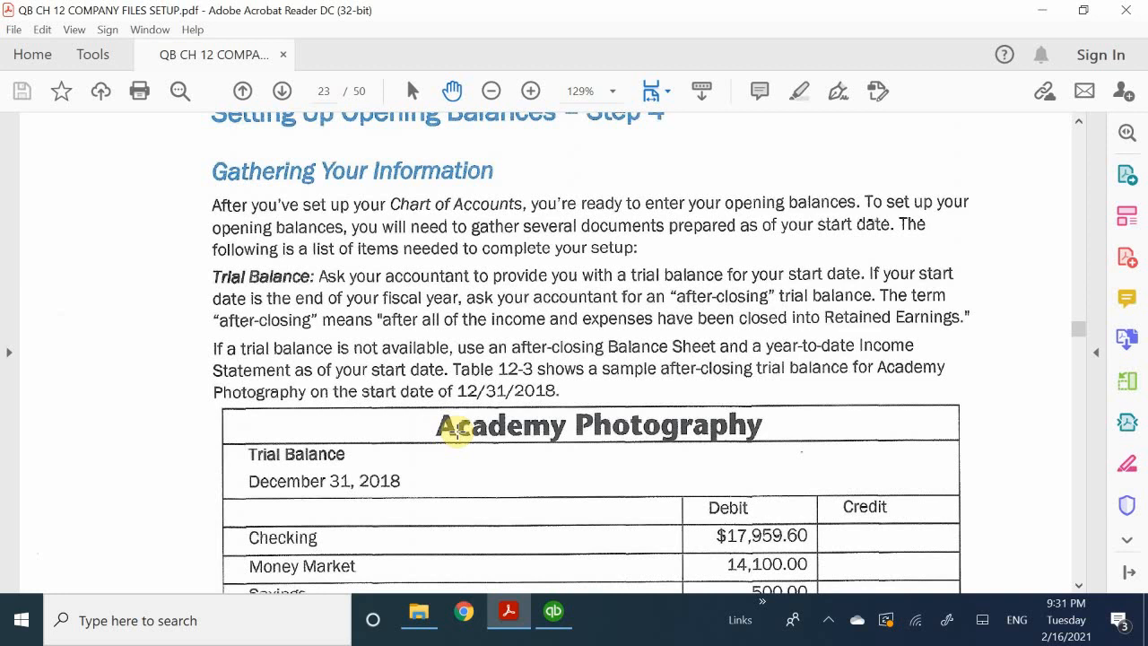
pyautogui.scroll(-5, 453, 432)
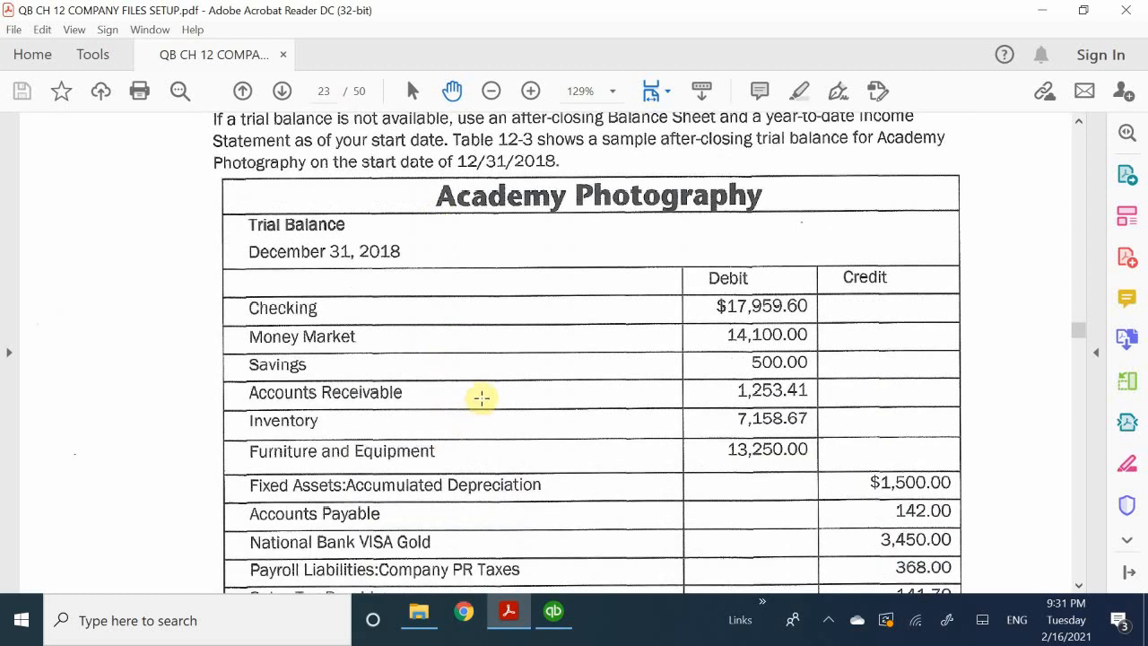
pyautogui.scroll(7, 482, 392)
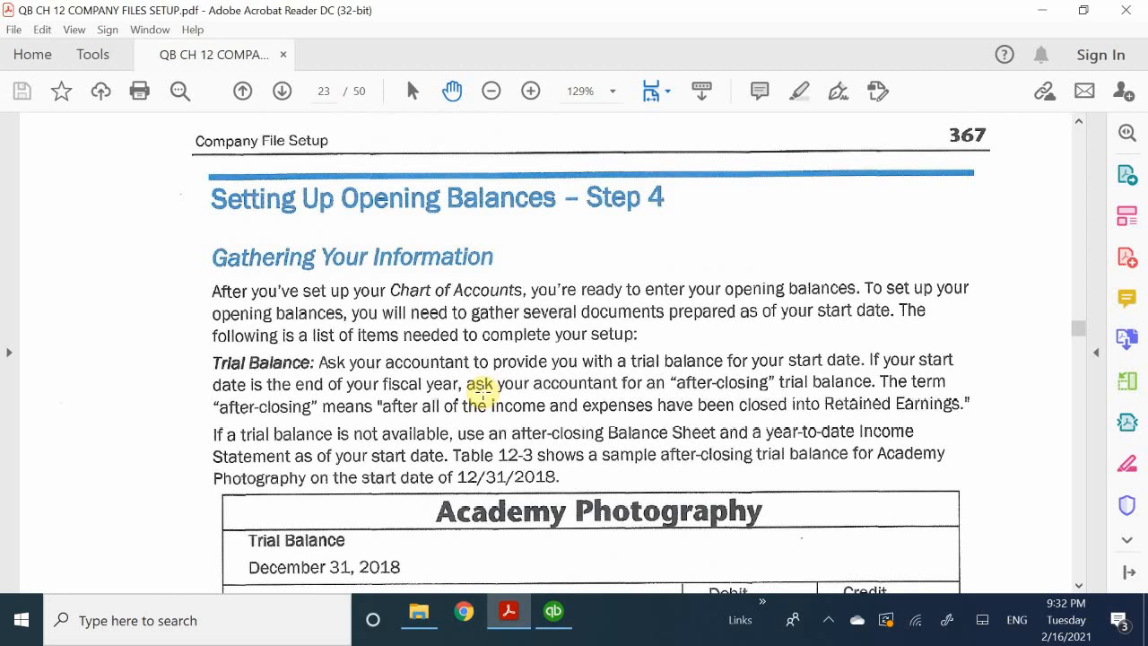
pyautogui.scroll(-10, 482, 390)
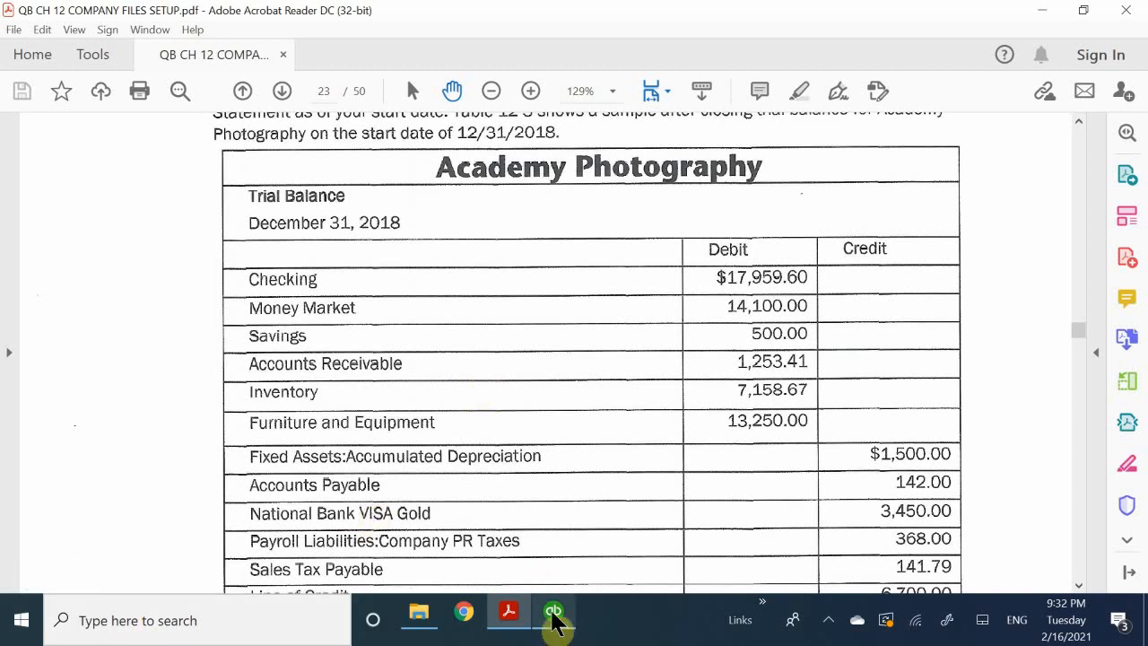
# Switch to QuickBooks and close the Account Listing report.
pyautogui.moveTo(528, 613)
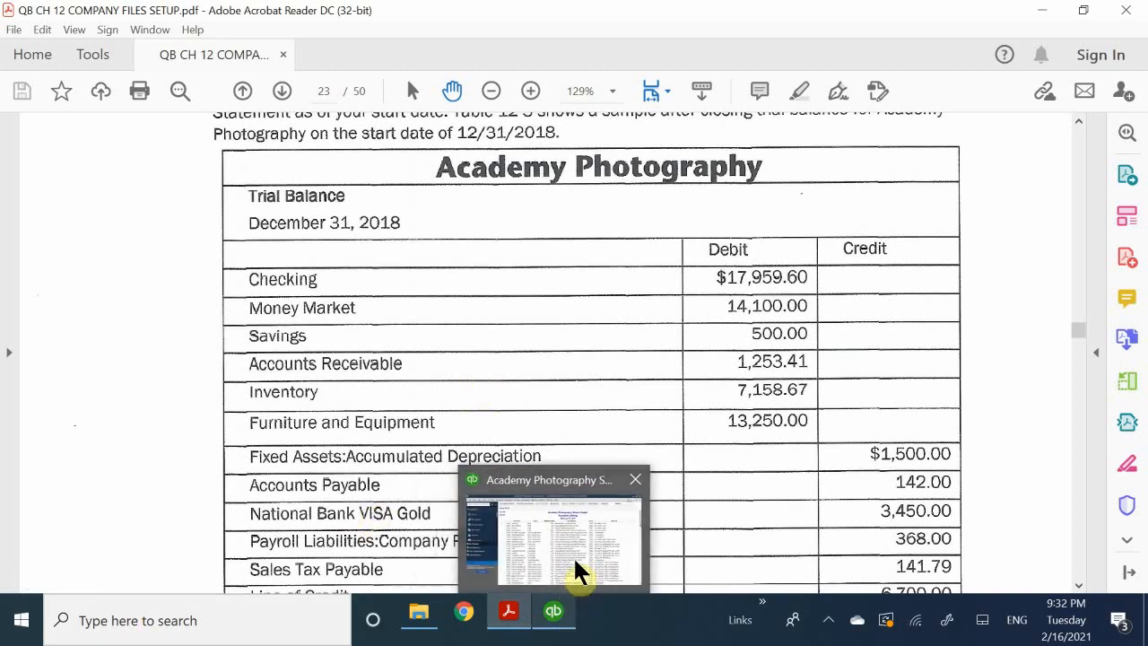
pyautogui.click(561, 524)
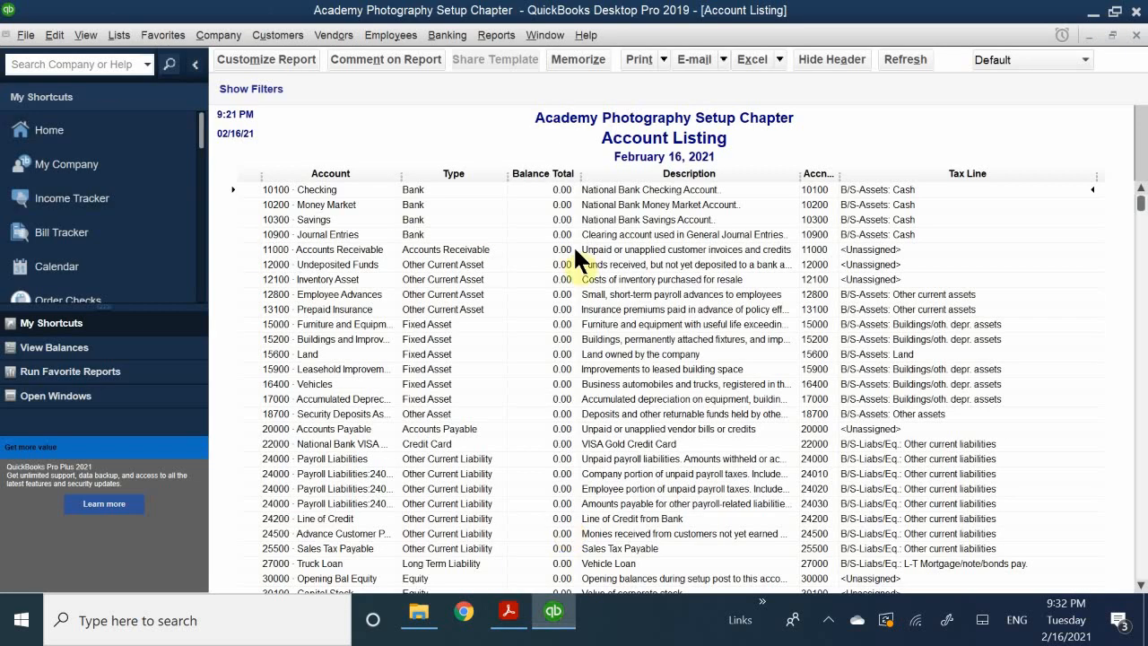
pyautogui.click(1136, 34)
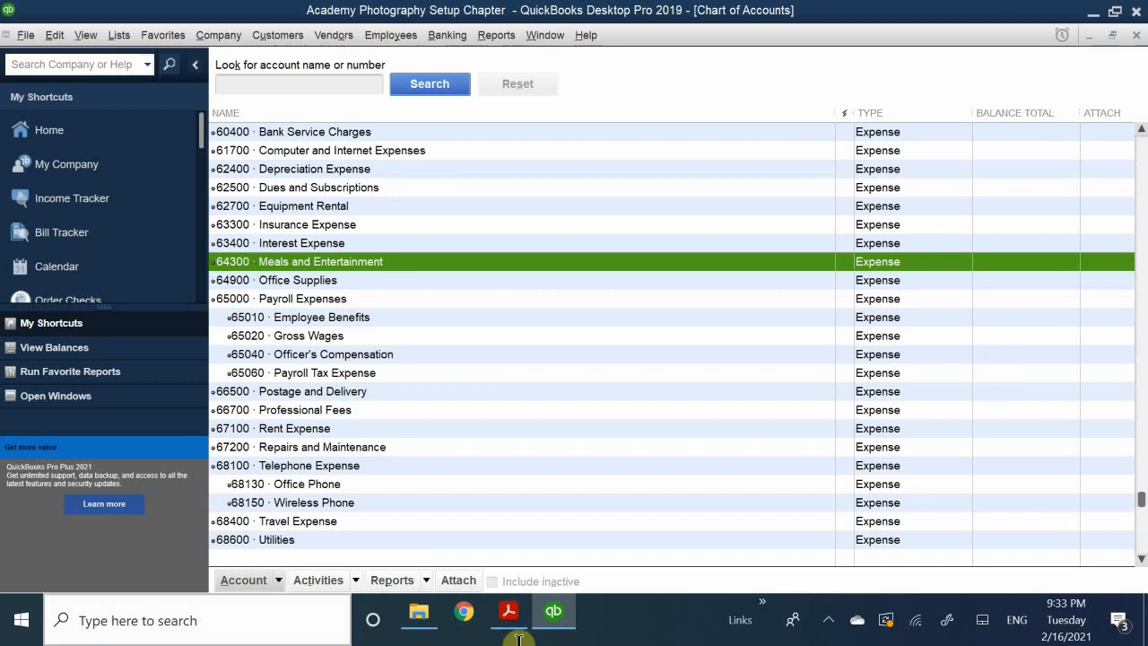
# Check the Checking account's edit form for the opening balance option without changing it, and locate the Make General Journal Entries command.
pyautogui.scroll(15, 344, 186)
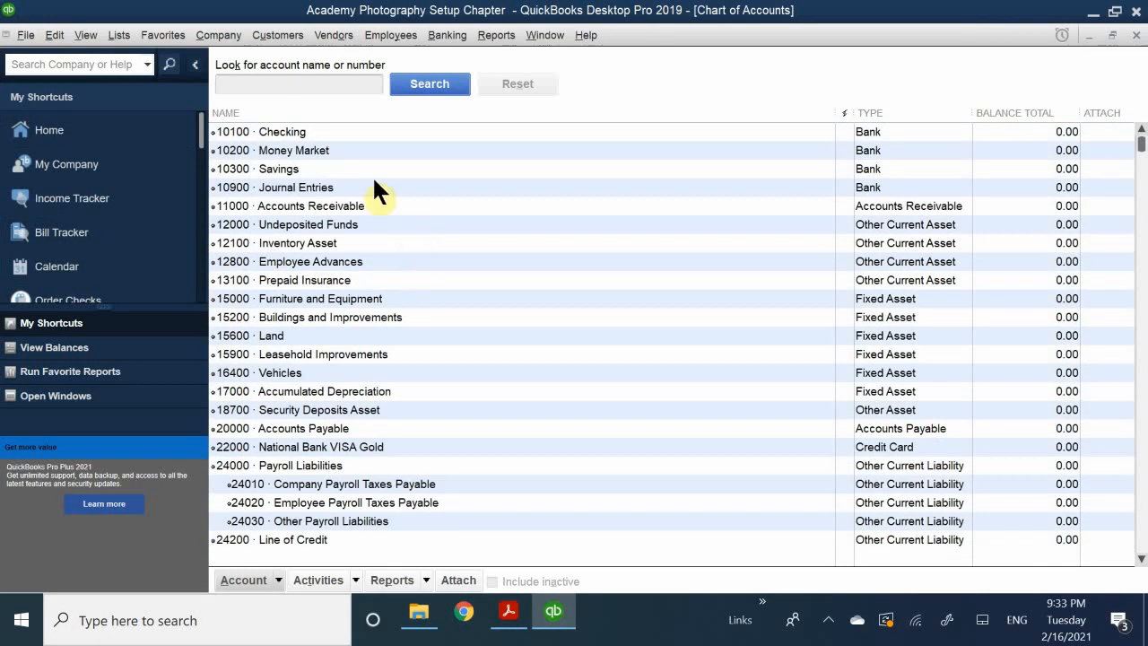
pyautogui.rightClick(283, 132)
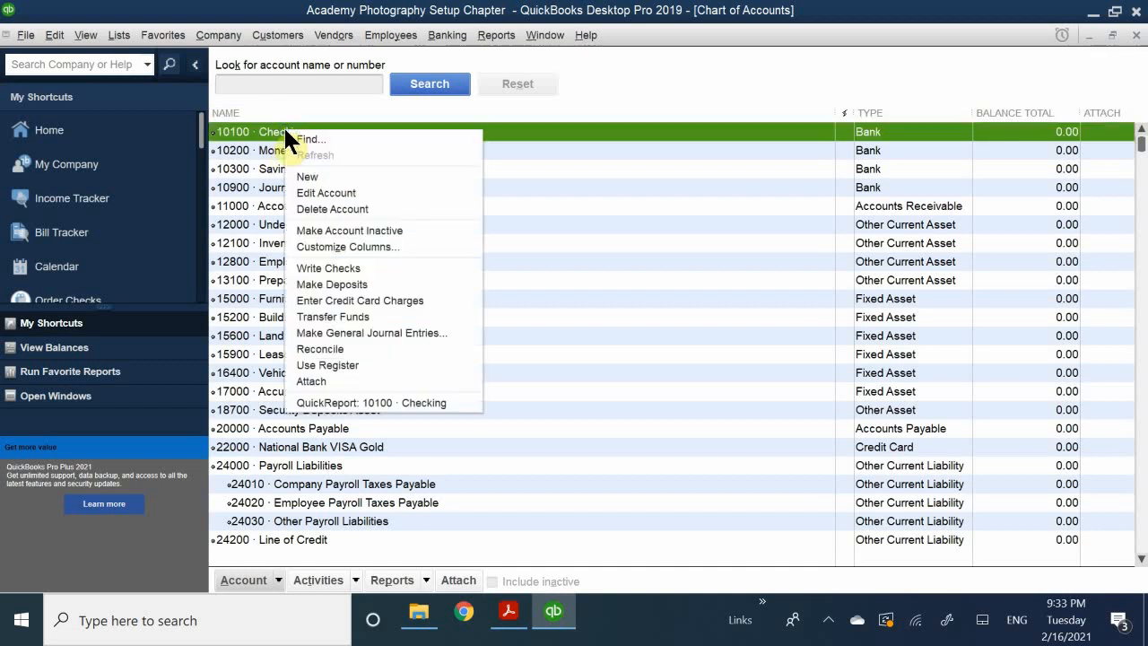
pyautogui.click(345, 192)
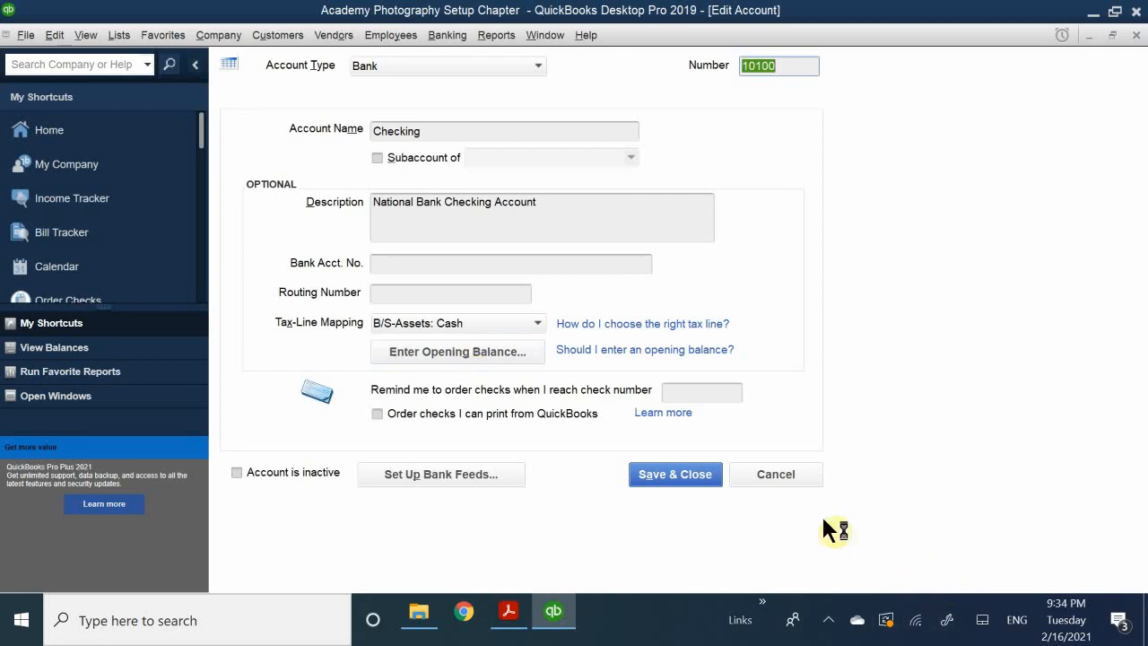
pyautogui.click(776, 474)
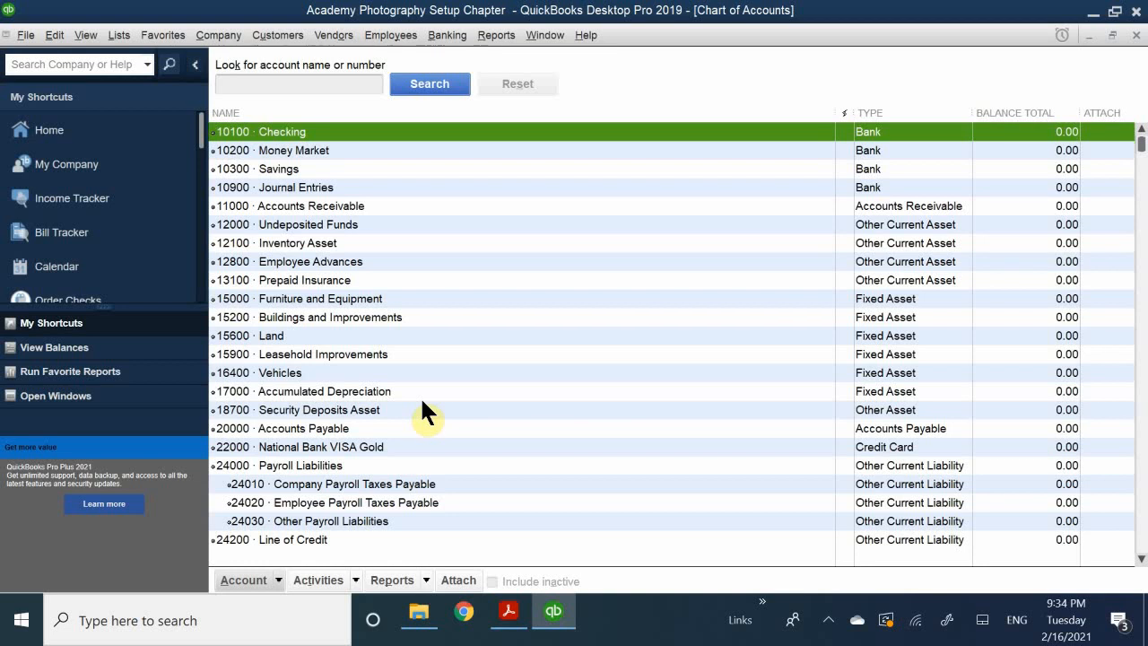
pyautogui.click(231, 33)
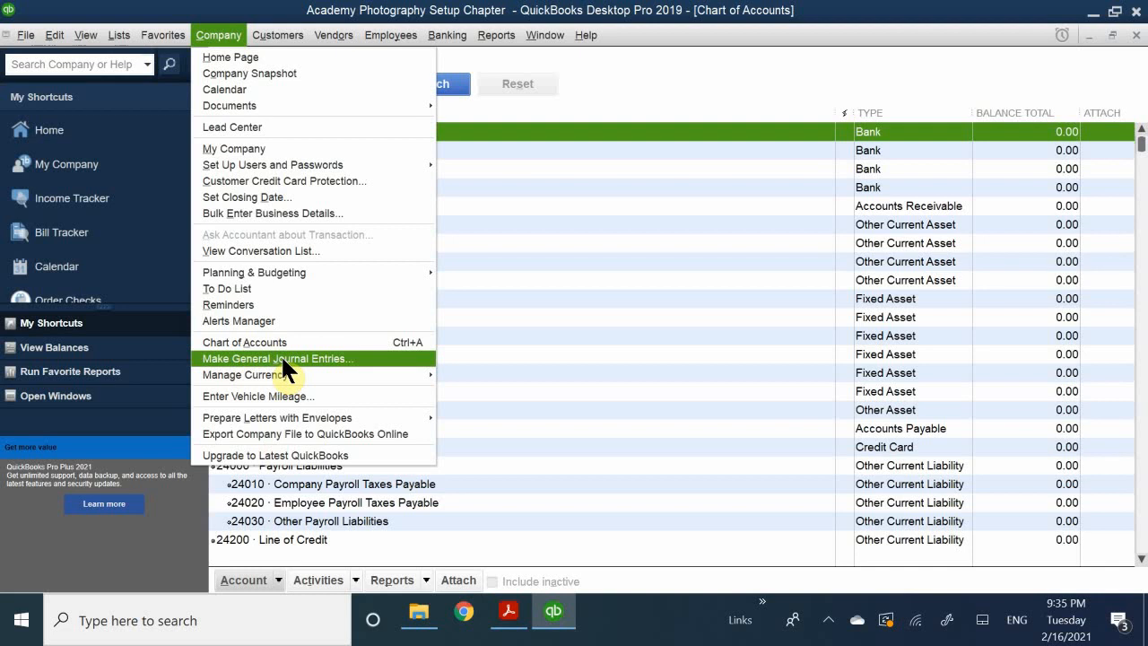
# Switch to the chapter PDF and review the required setup documents, from bank statements and open invoices through payroll lists and physical inventory.
pyautogui.click(503, 619)
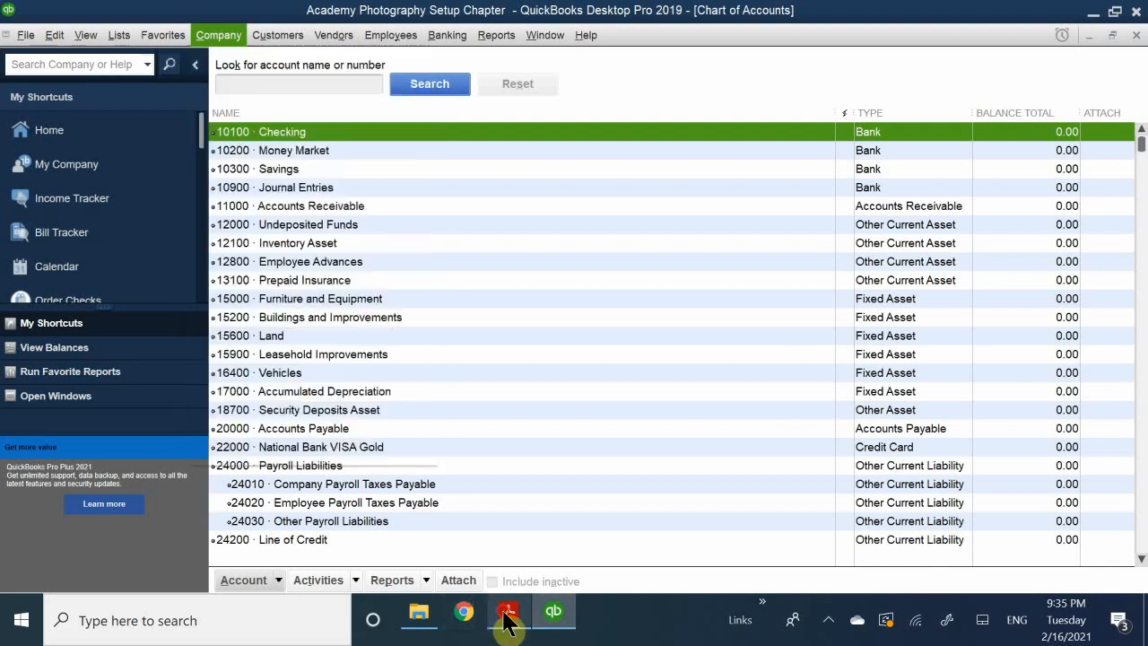
pyautogui.scroll(-5, 487, 382)
pyautogui.scroll(-15, 487, 382)
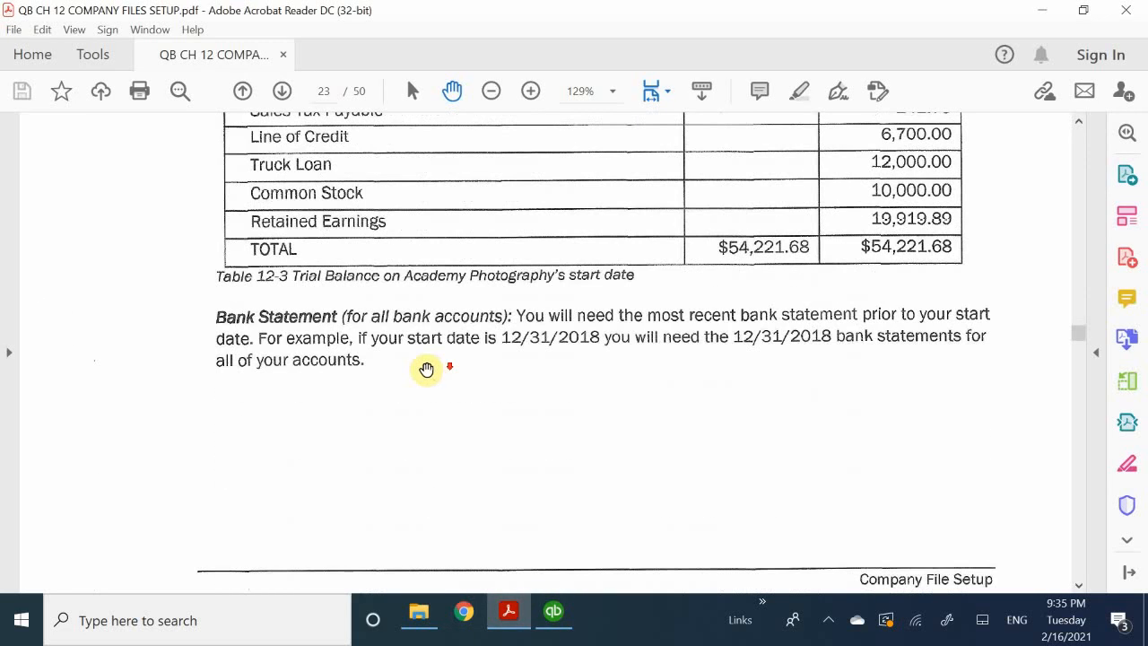
pyautogui.scroll(-15, 330, 309)
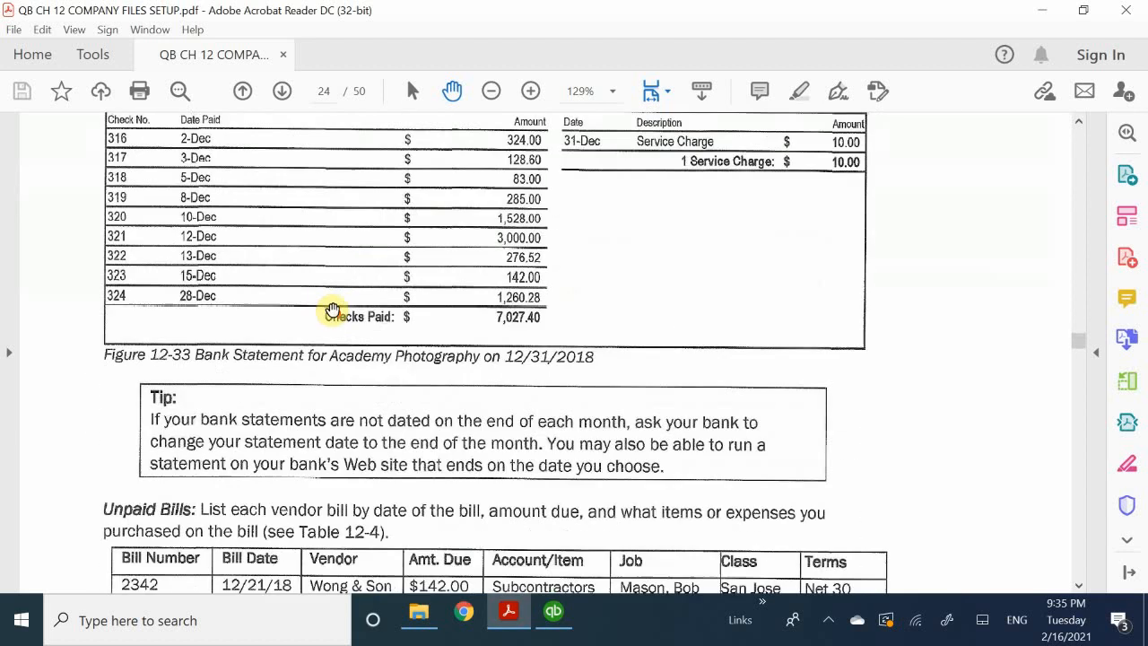
pyautogui.scroll(-15, 335, 310)
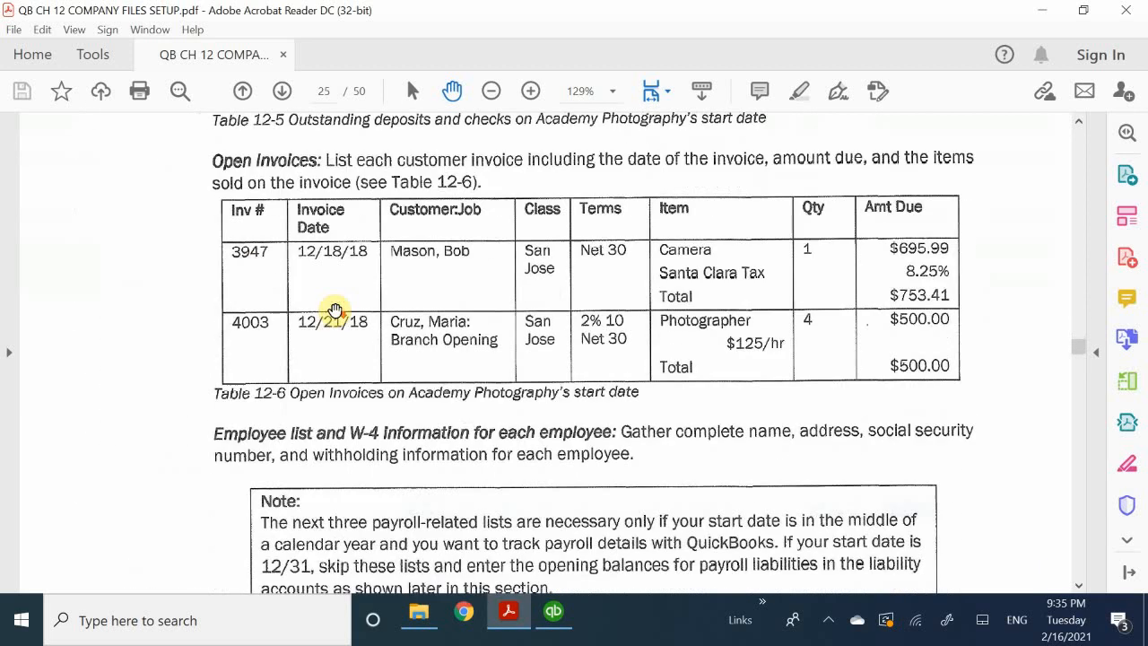
pyautogui.scroll(-15, 335, 309)
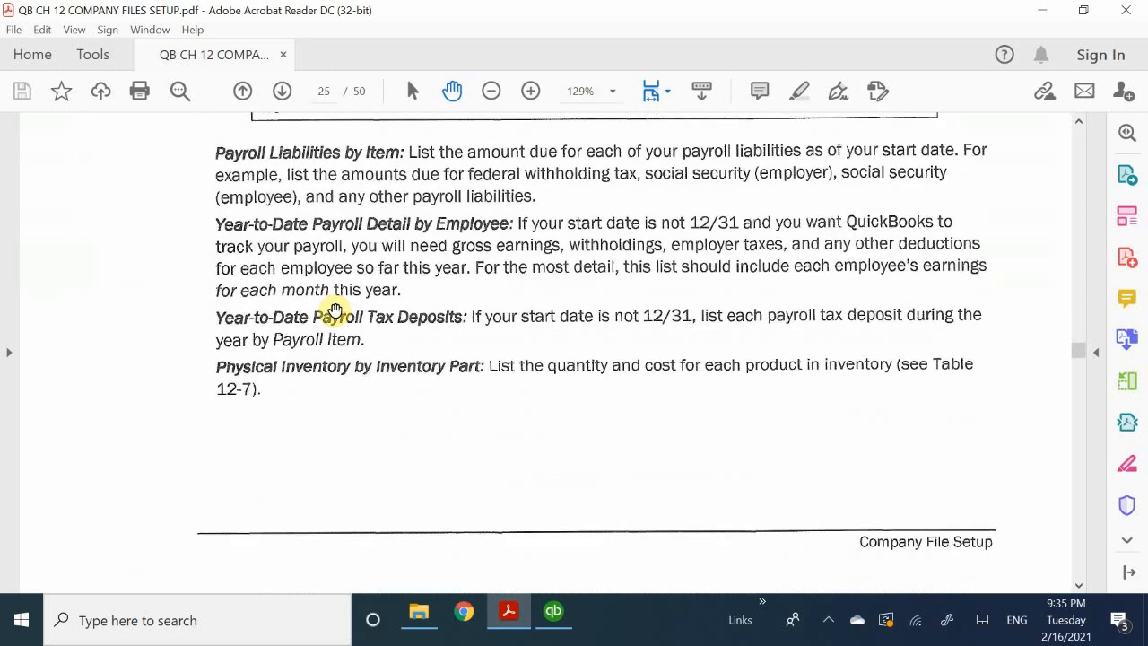
pyautogui.scroll(-15, 334, 309)
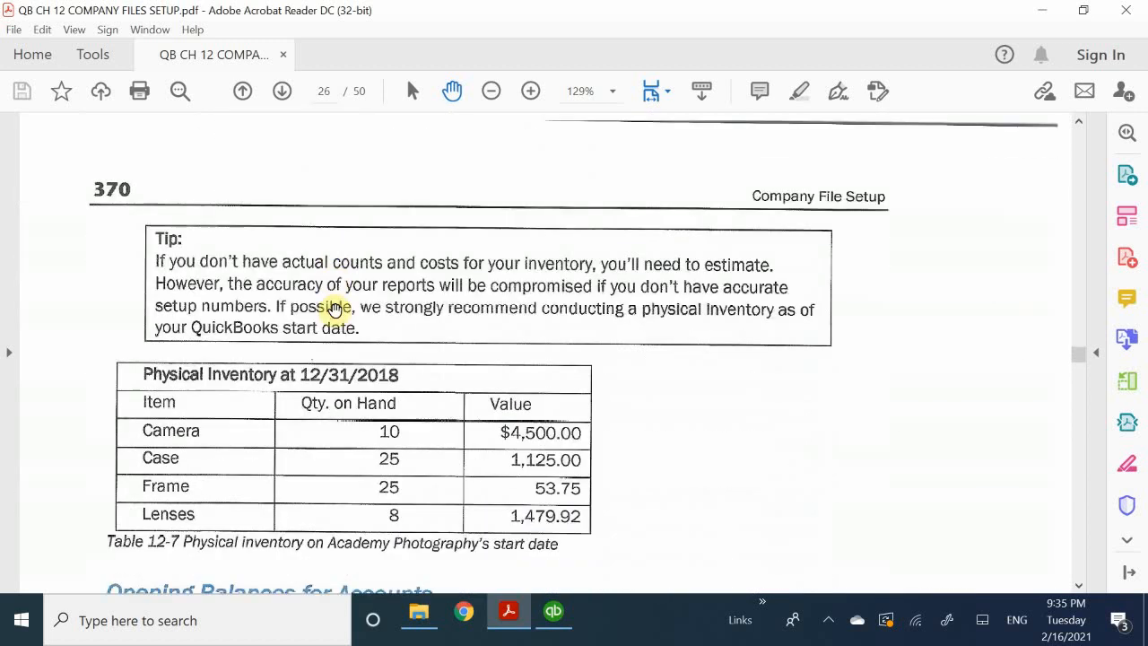
# Read the Opening Balances for Accounts section and the Directly Editing the Account practice steps on pages 370 and 371.
pyautogui.scroll(3, 334, 309)
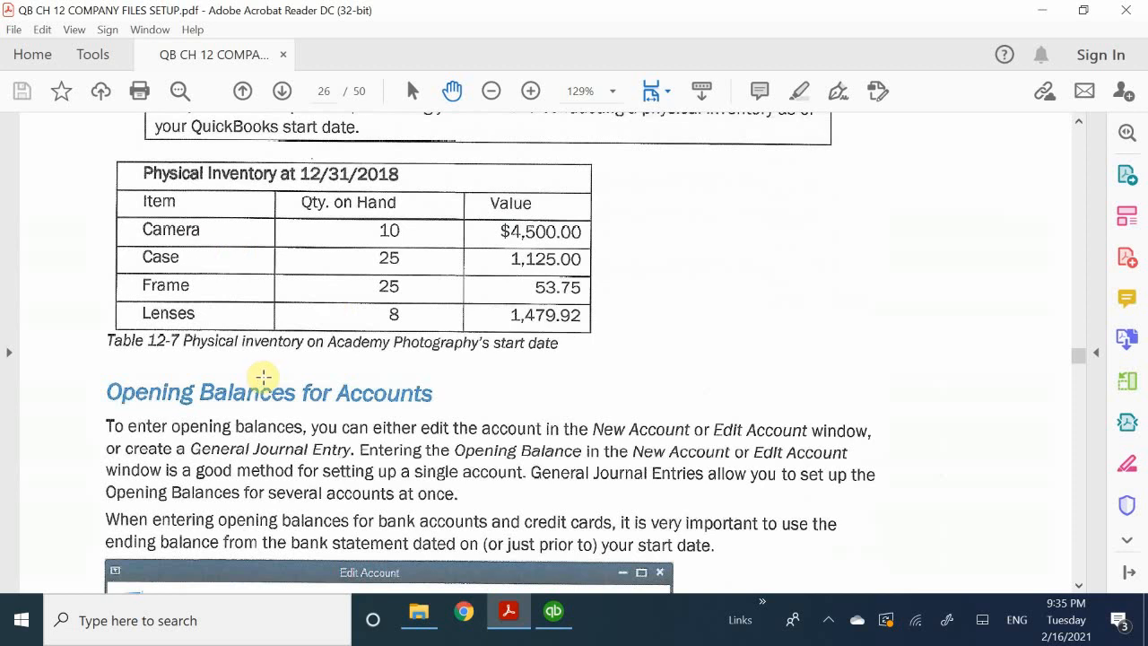
pyautogui.scroll(-15, 278, 381)
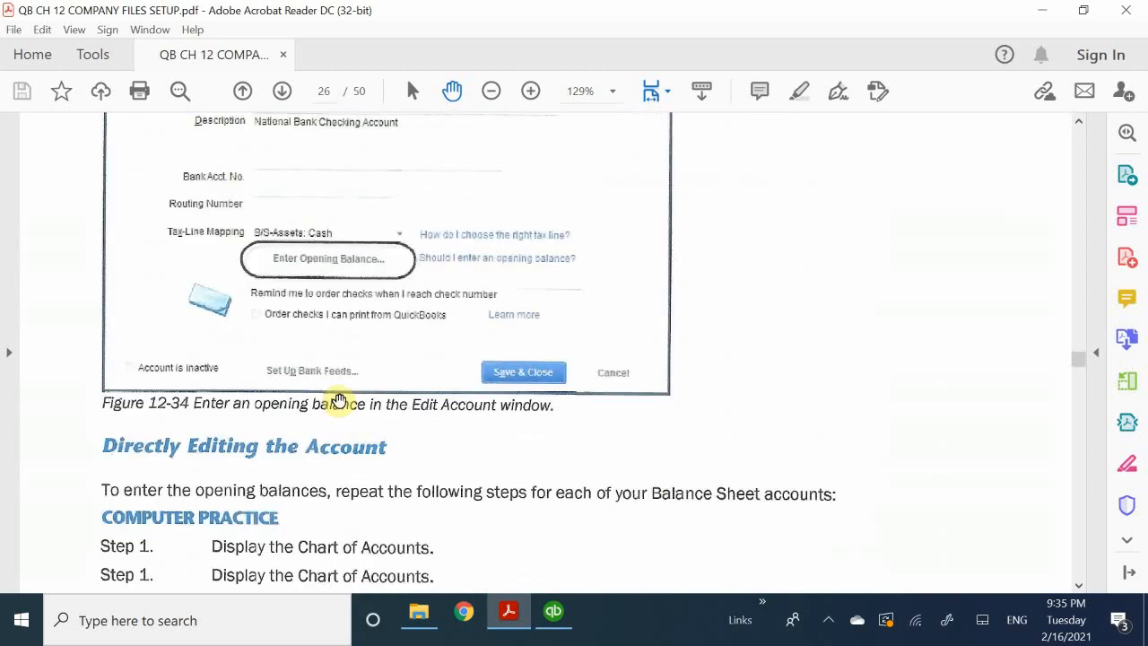
pyautogui.scroll(6, 338, 400)
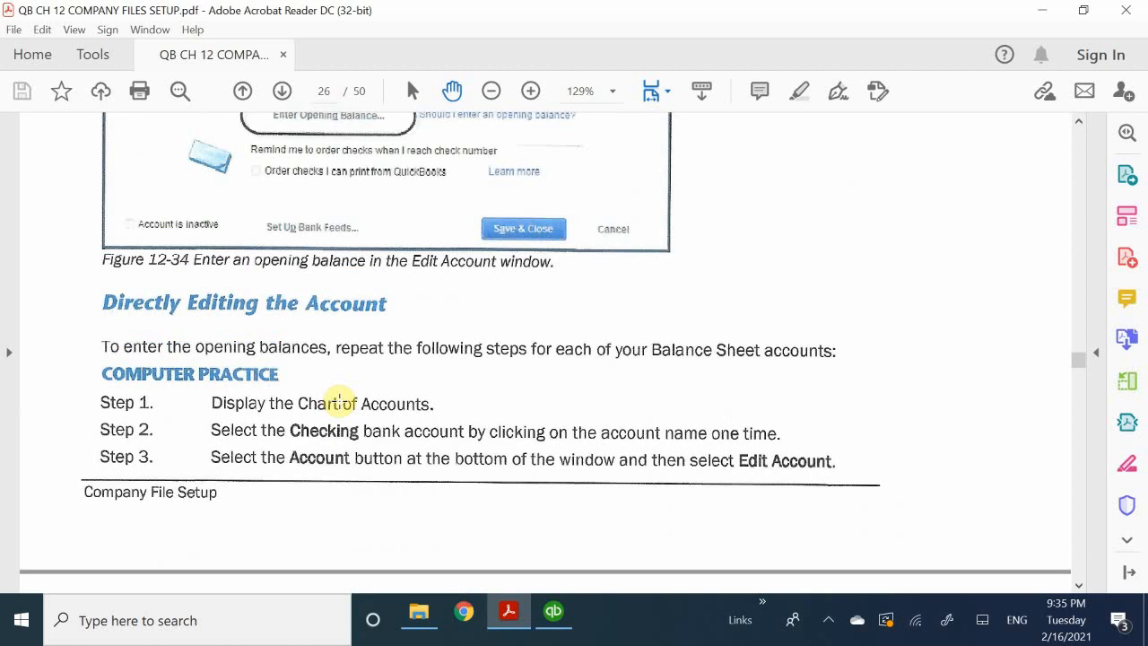
pyautogui.scroll(1, 339, 399)
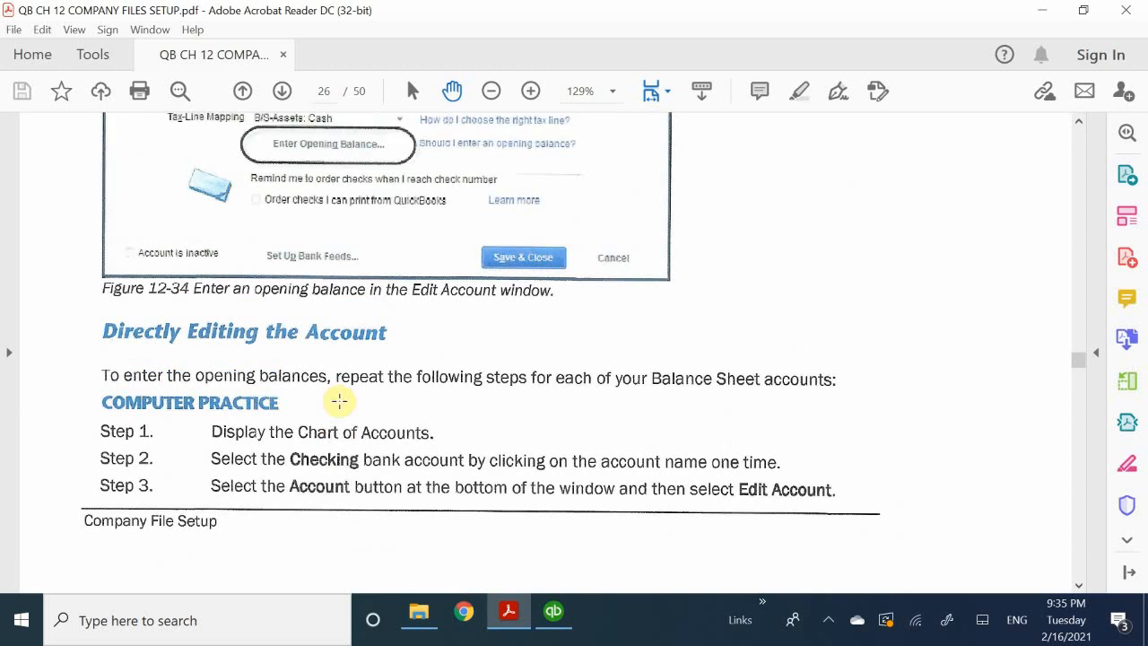
pyautogui.scroll(-10, 339, 400)
pyautogui.scroll(-11, 340, 411)
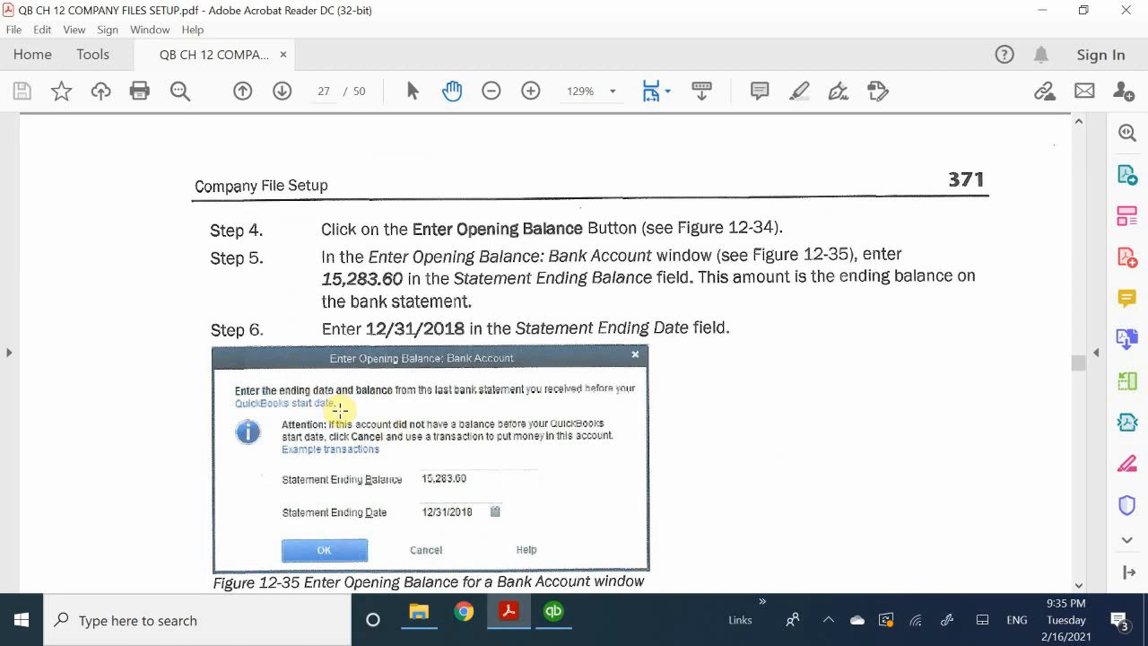
pyautogui.scroll(-5, 340, 409)
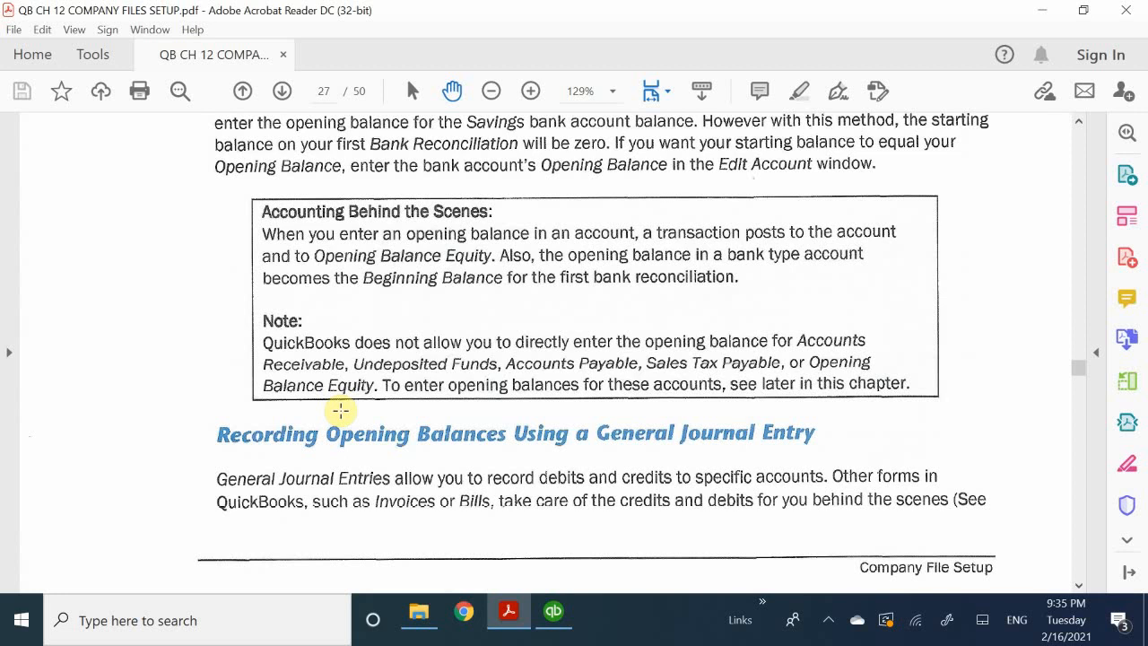
# Review how to record opening balances with a General Journal Entry and read the Understanding Opening Bal Equity section.
pyautogui.scroll(-15, 339, 410)
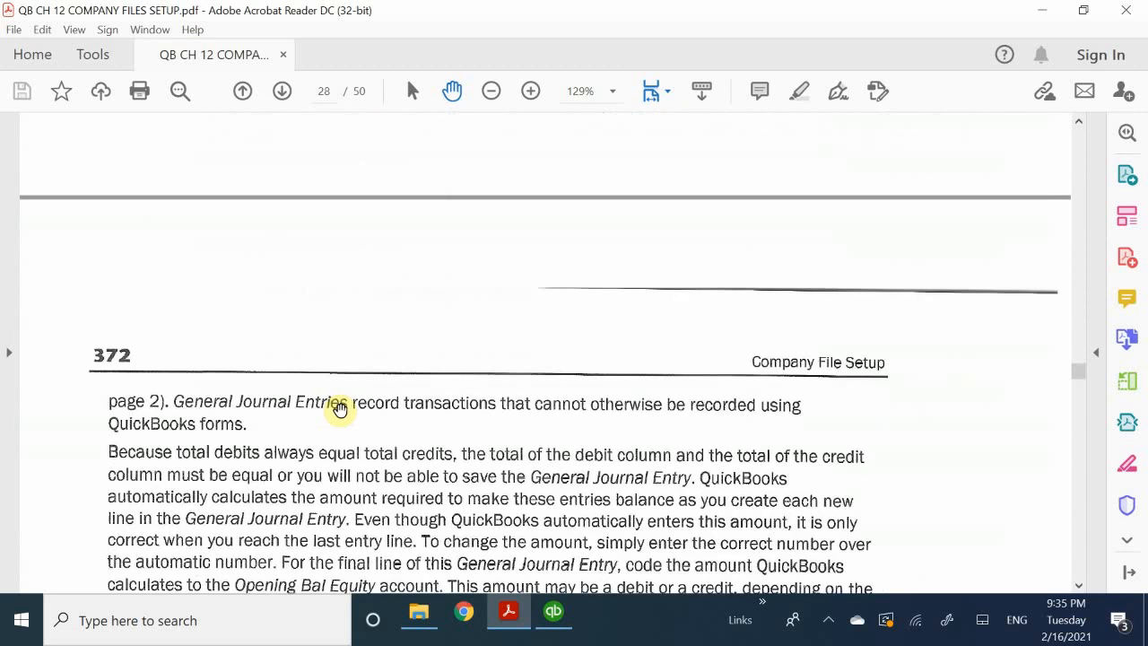
pyautogui.scroll(-20, 339, 409)
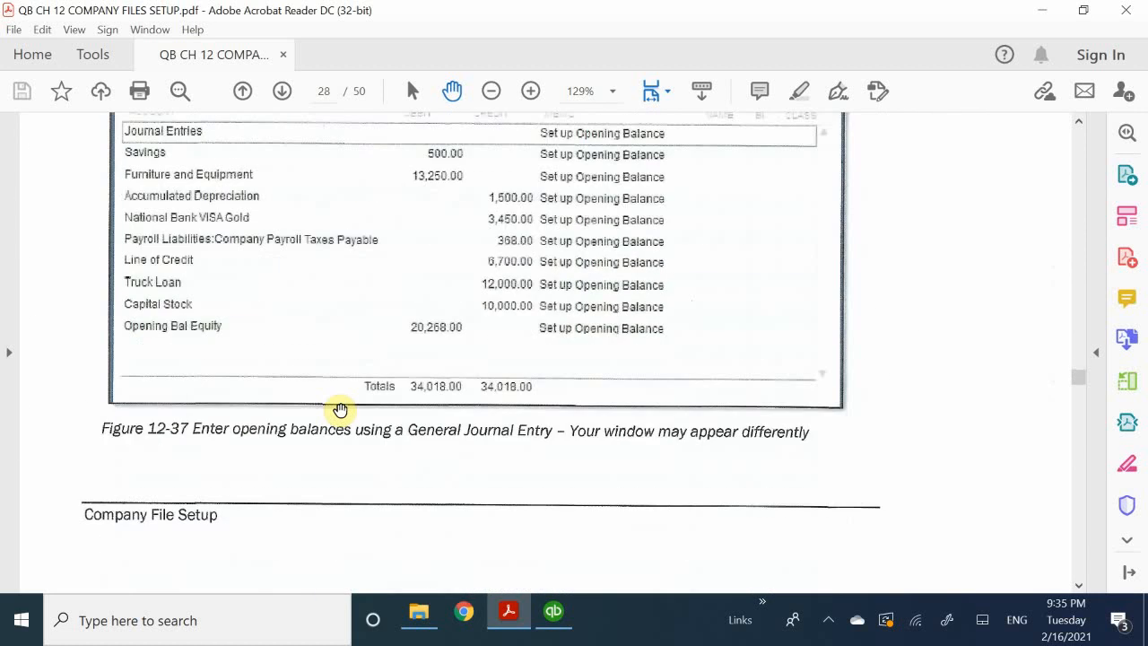
pyautogui.scroll(-15, 339, 410)
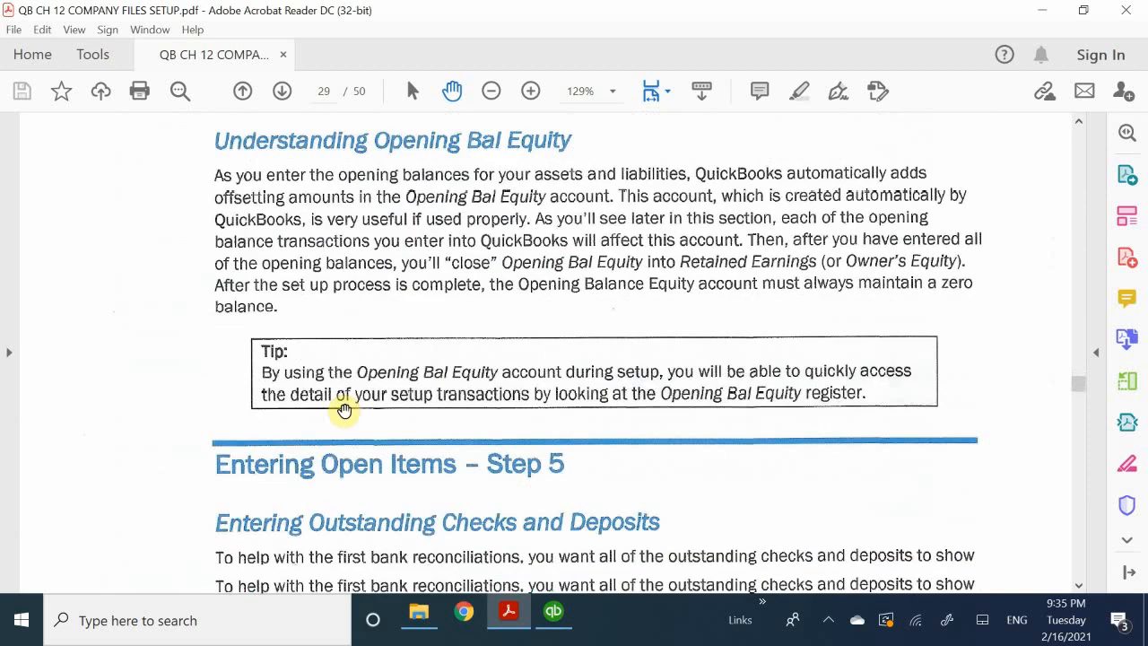
pyautogui.scroll(2, 345, 411)
pyautogui.scroll(1, 344, 410)
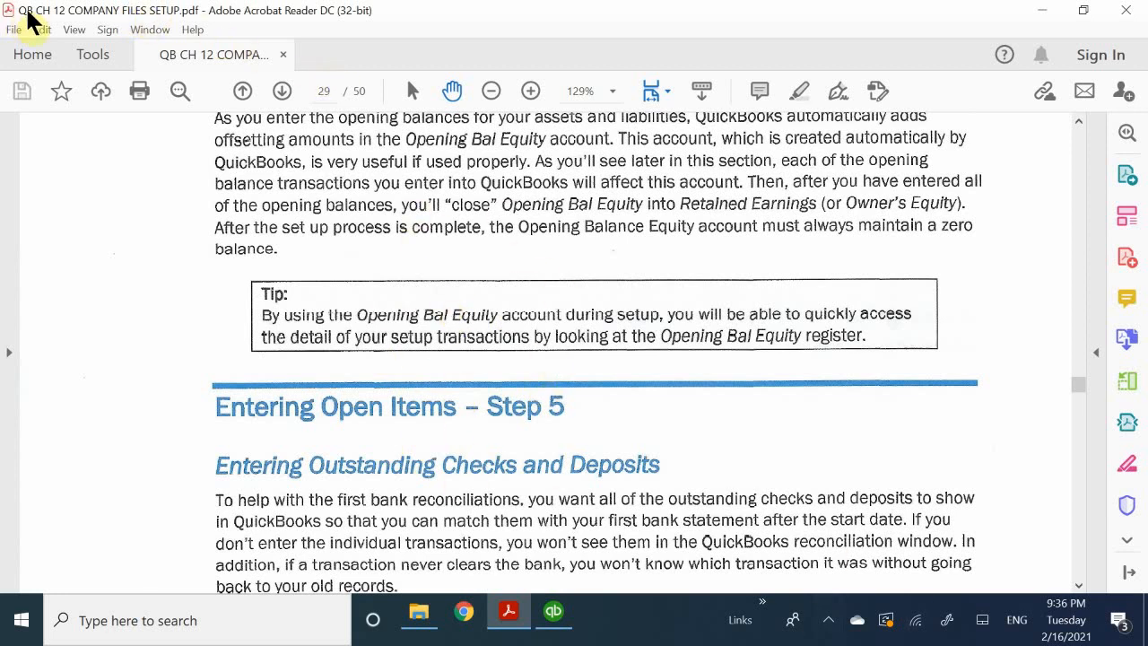
# Review Entering Open Items – Step 5, covering outstanding checks and deposits, the open bill example and the open invoice practice steps.
pyautogui.scroll(-15, 659, 568)
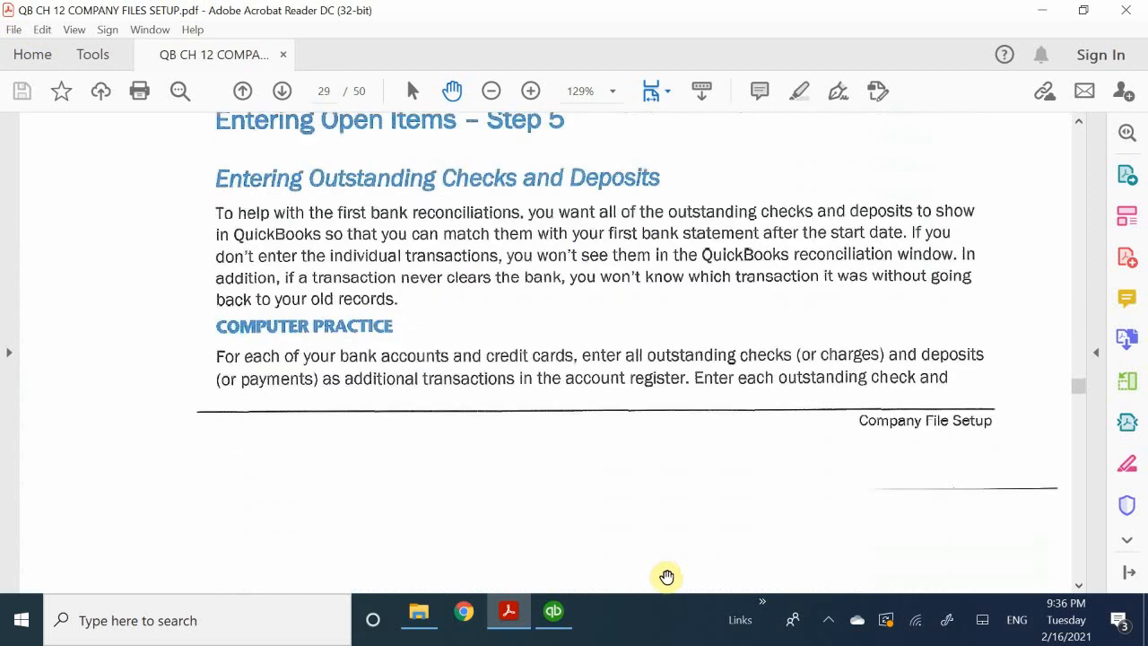
pyautogui.scroll(-20, 335, 455)
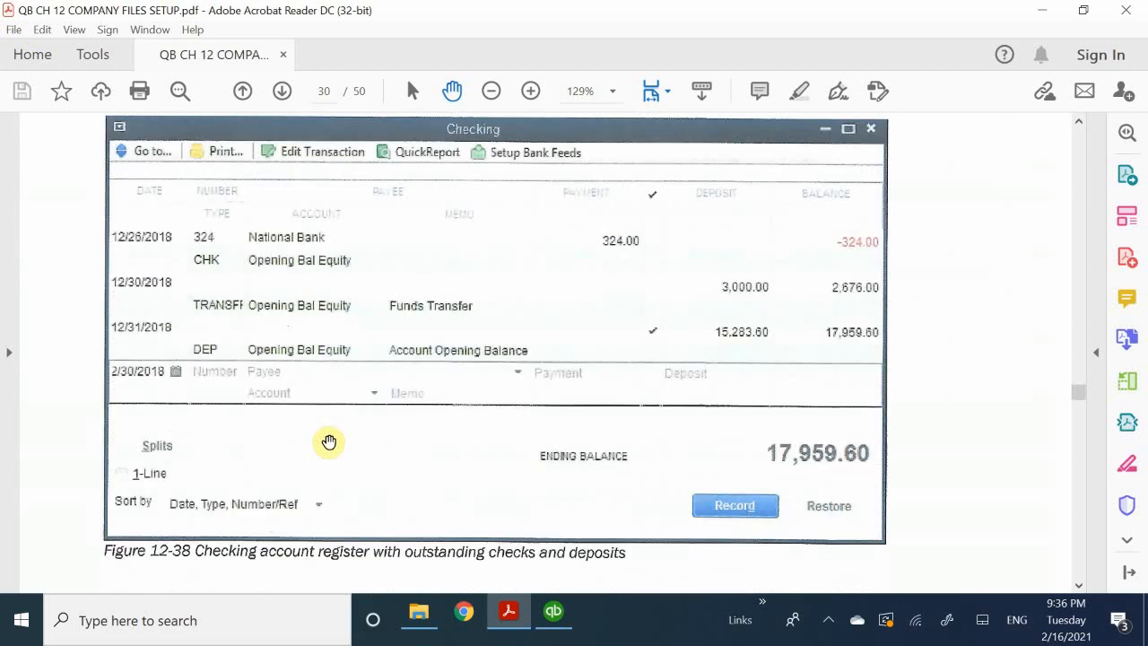
pyautogui.scroll(-20, 328, 440)
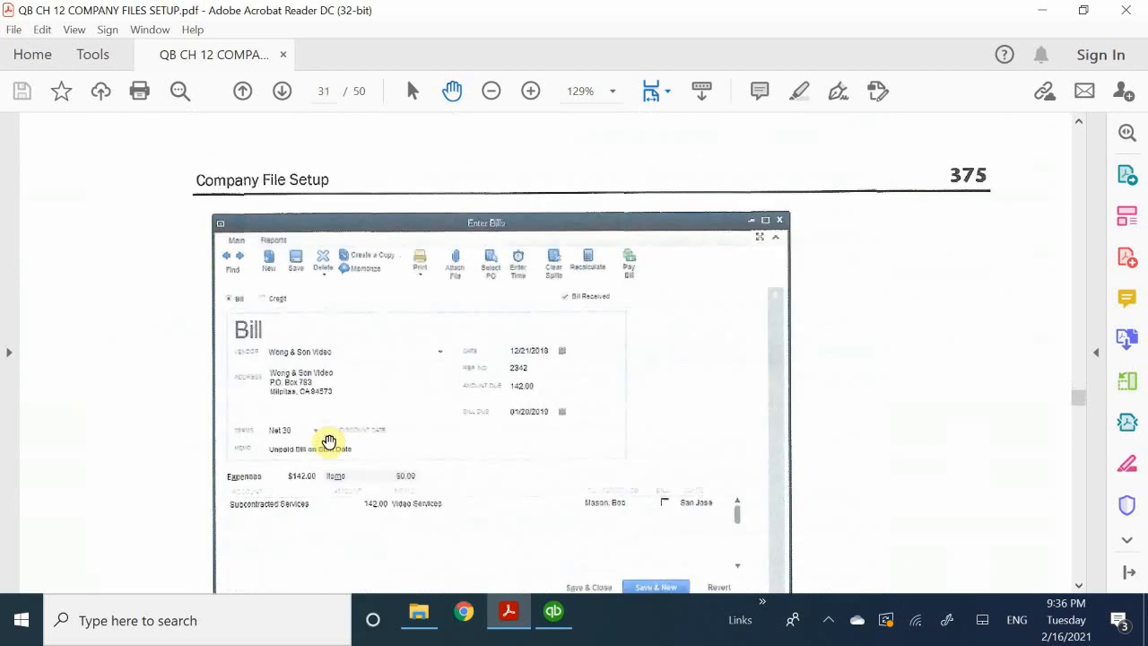
pyautogui.scroll(-1, 329, 440)
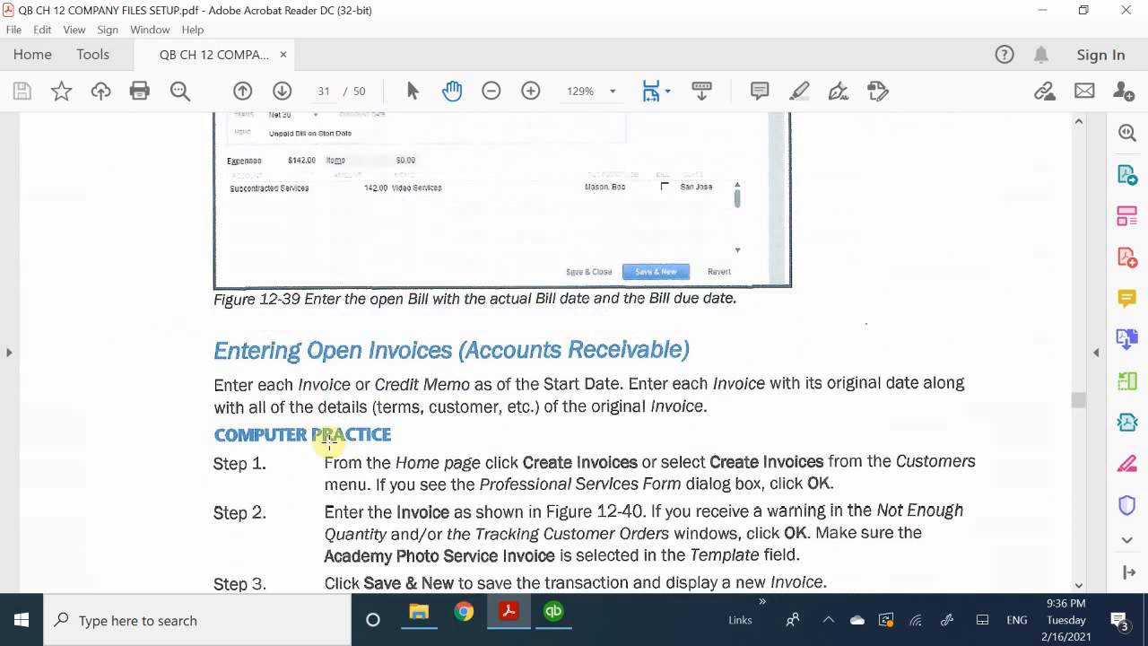
pyautogui.scroll(-16, 329, 440)
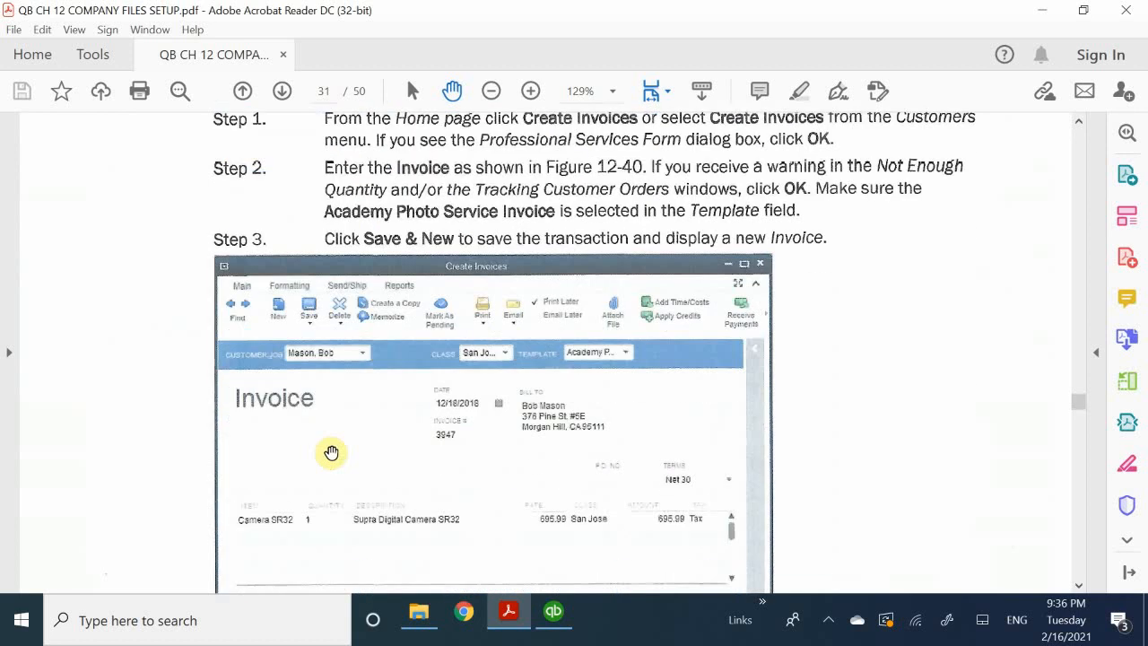
pyautogui.scroll(13, 331, 452)
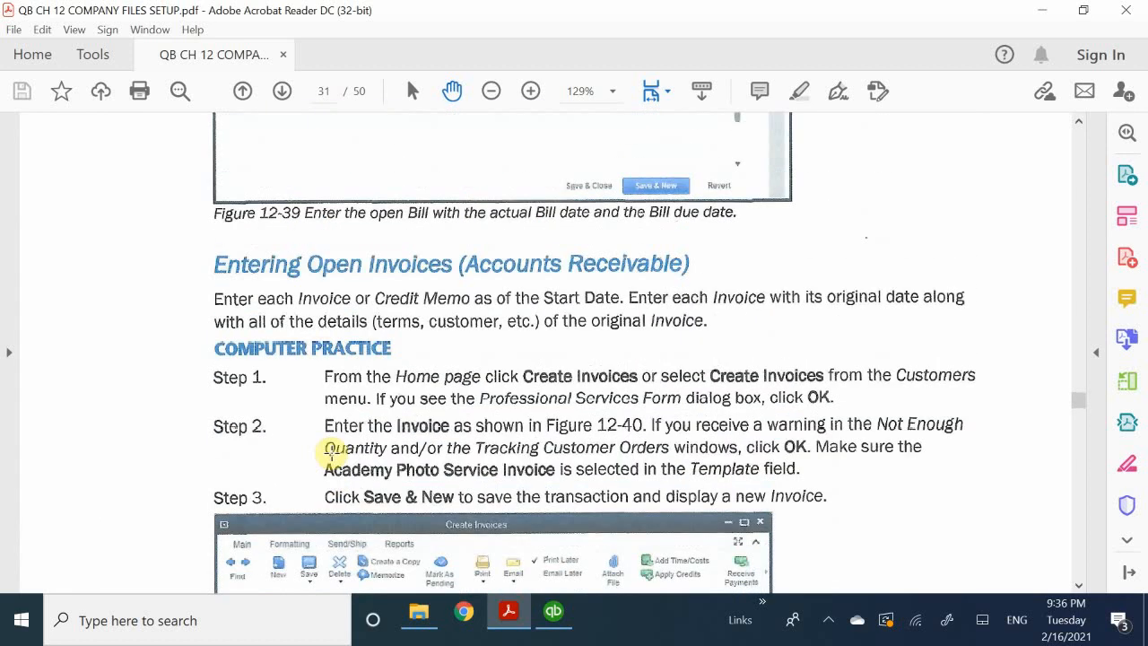
# Review the remaining open invoice examples, the open purchase order, estimate and sales order sections, and Entering Year-to-Date Income and Expenses – Step 6.
pyautogui.scroll(-20, 329, 452)
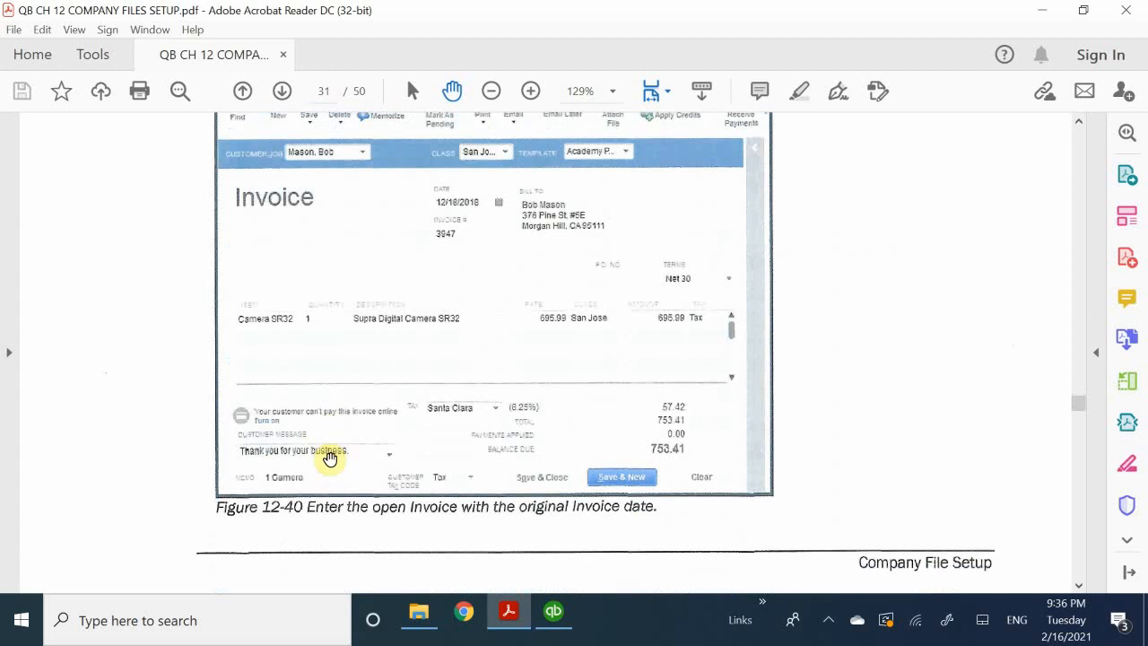
pyautogui.scroll(-15, 331, 461)
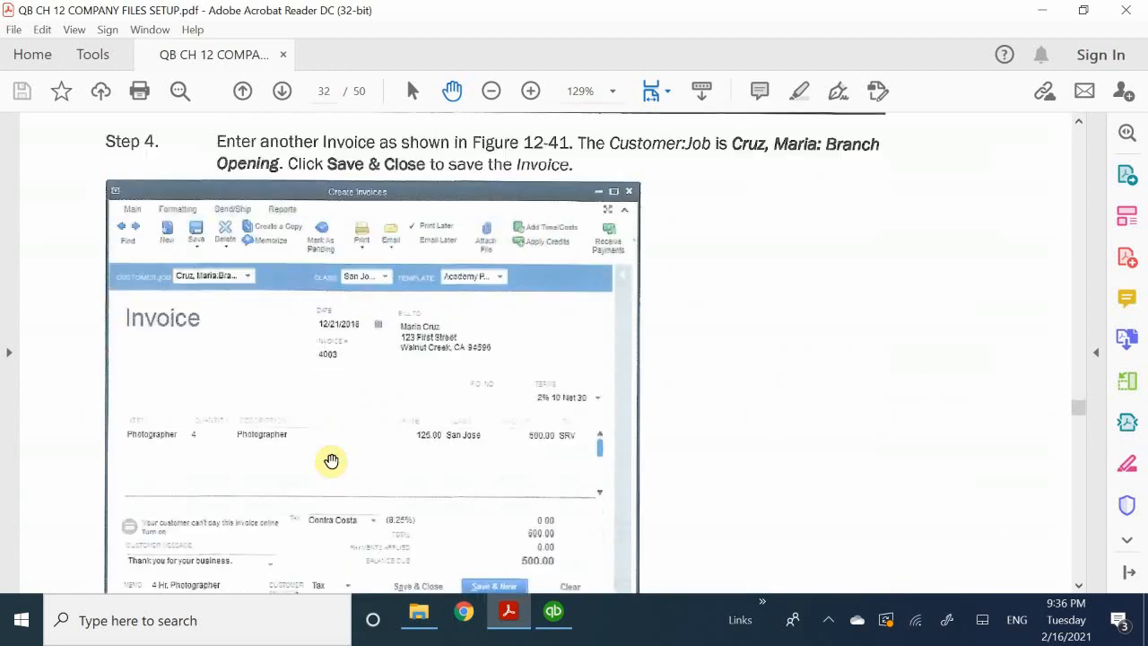
pyautogui.scroll(-10, 331, 460)
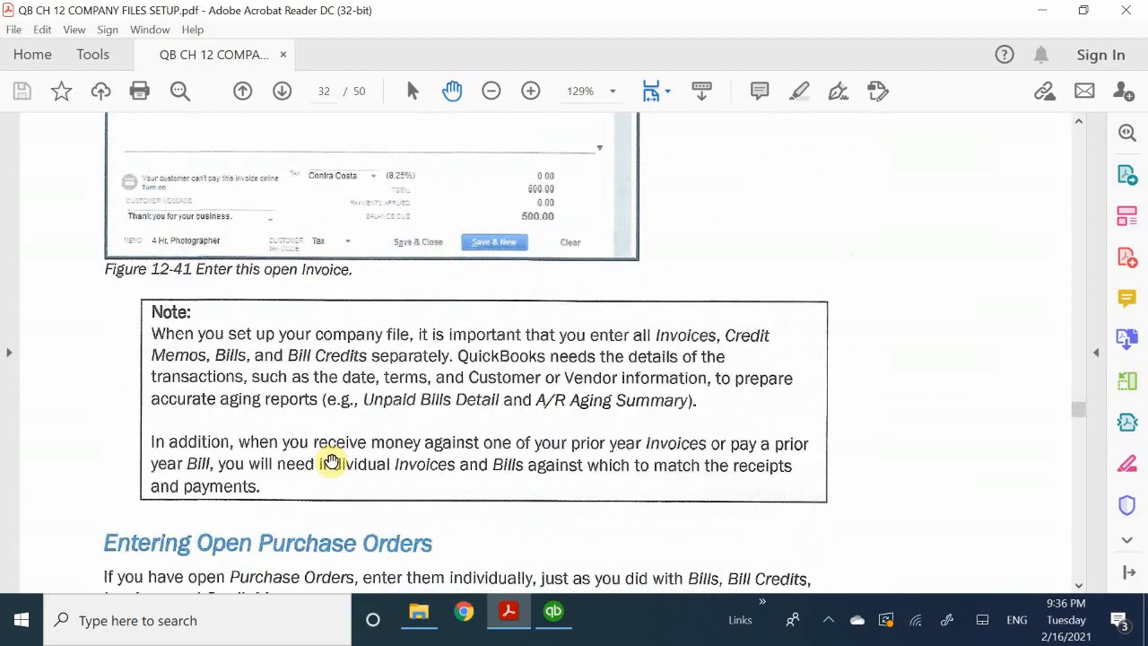
pyautogui.scroll(-10, 330, 461)
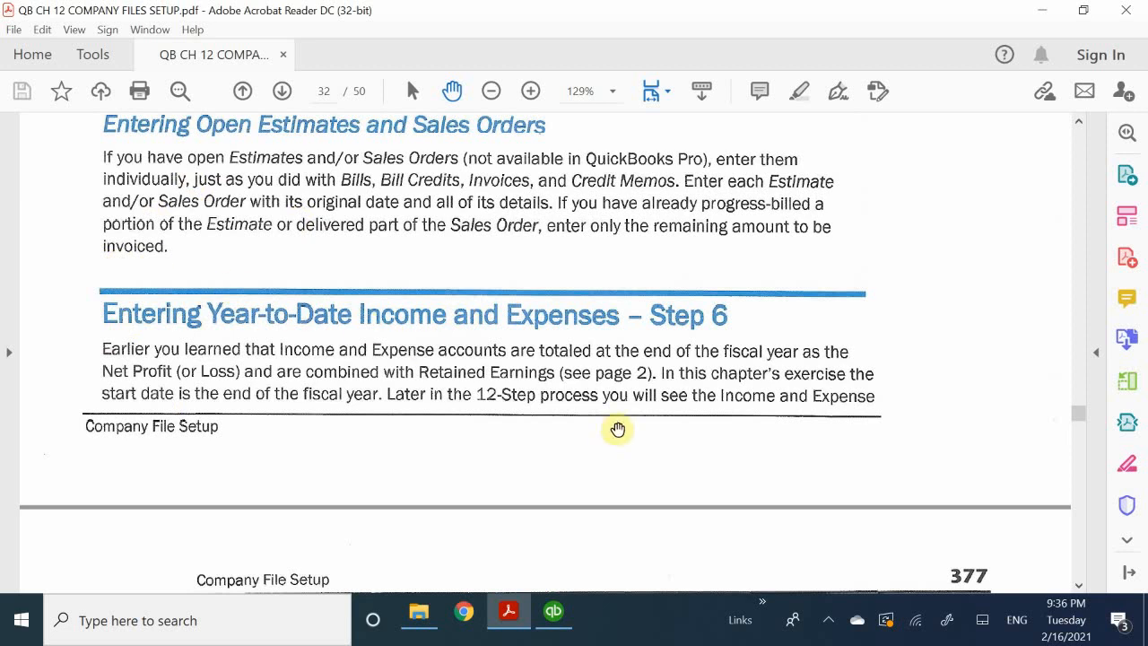
pyautogui.scroll(-3, 616, 431)
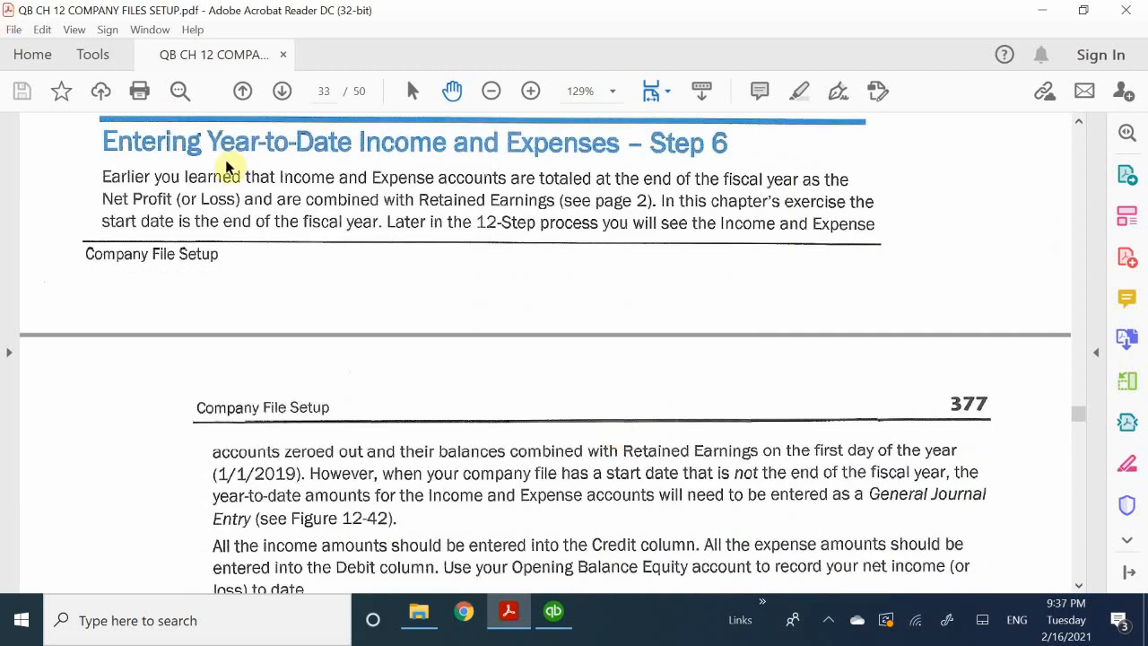
pyautogui.scroll(-9, 314, 234)
pyautogui.scroll(-2, 317, 237)
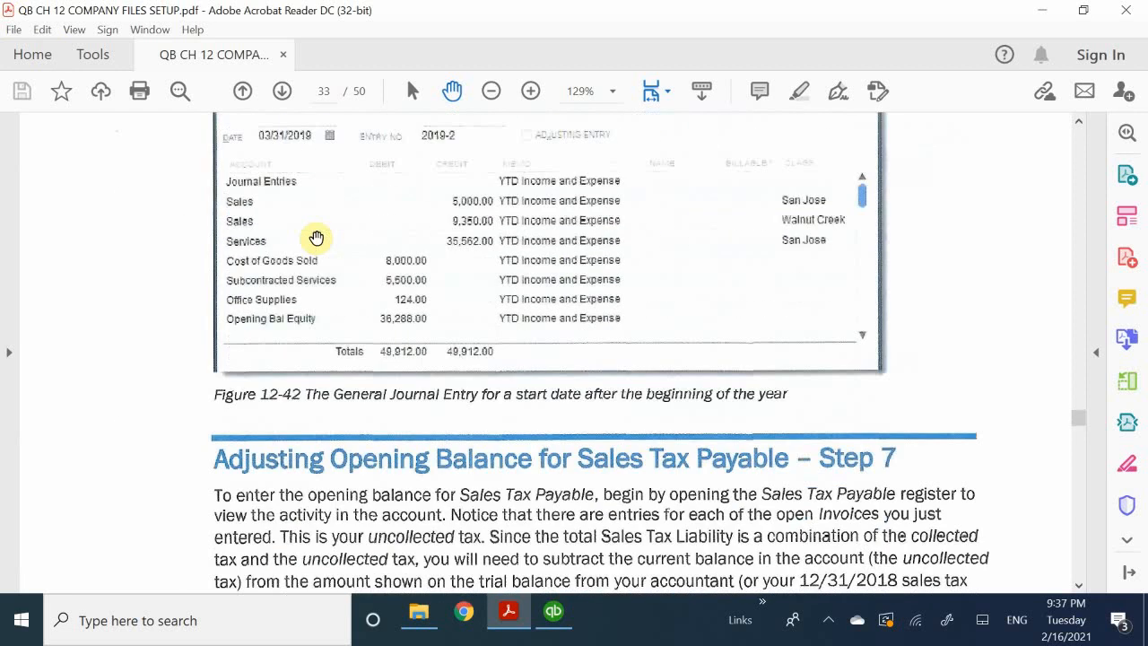
pyautogui.scroll(2, 316, 237)
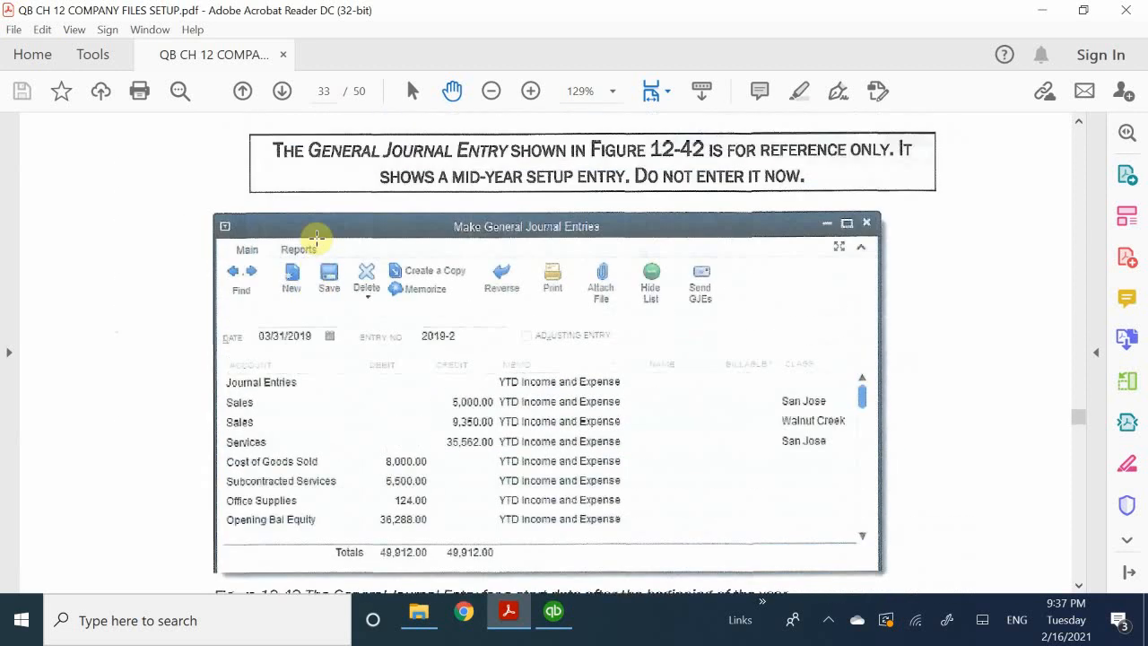
# Read Adjusting Opening Balance for Sales Tax Payable – Step 7, including the tax adjustment equation and the Did You Know note.
pyautogui.scroll(-5, 317, 237)
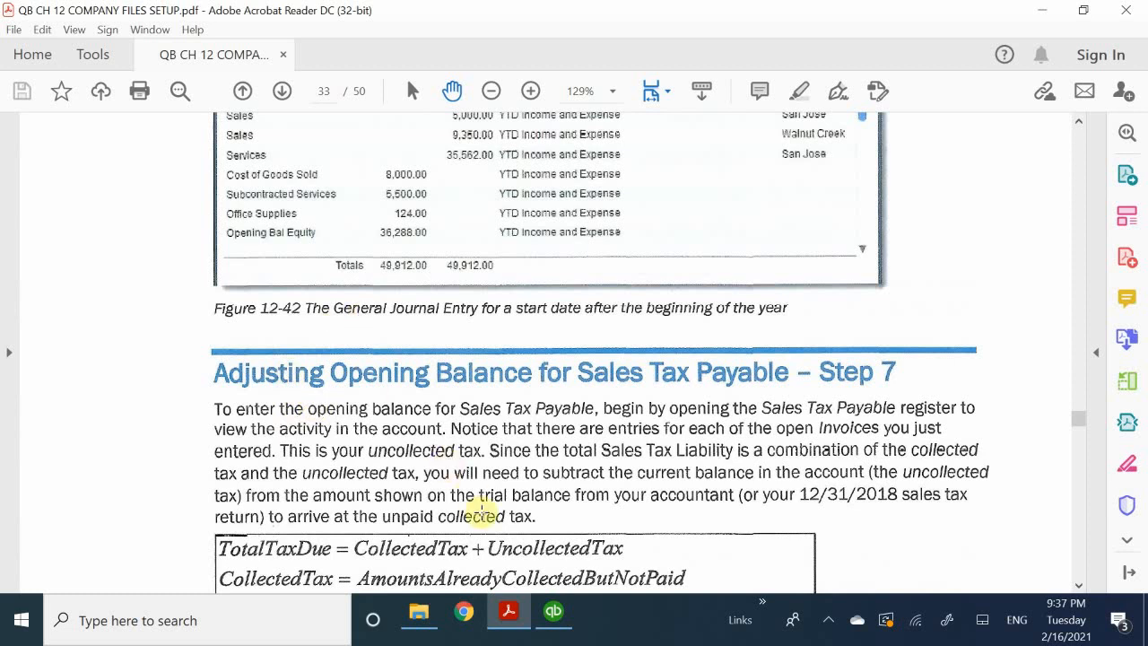
pyautogui.scroll(-4, 498, 504)
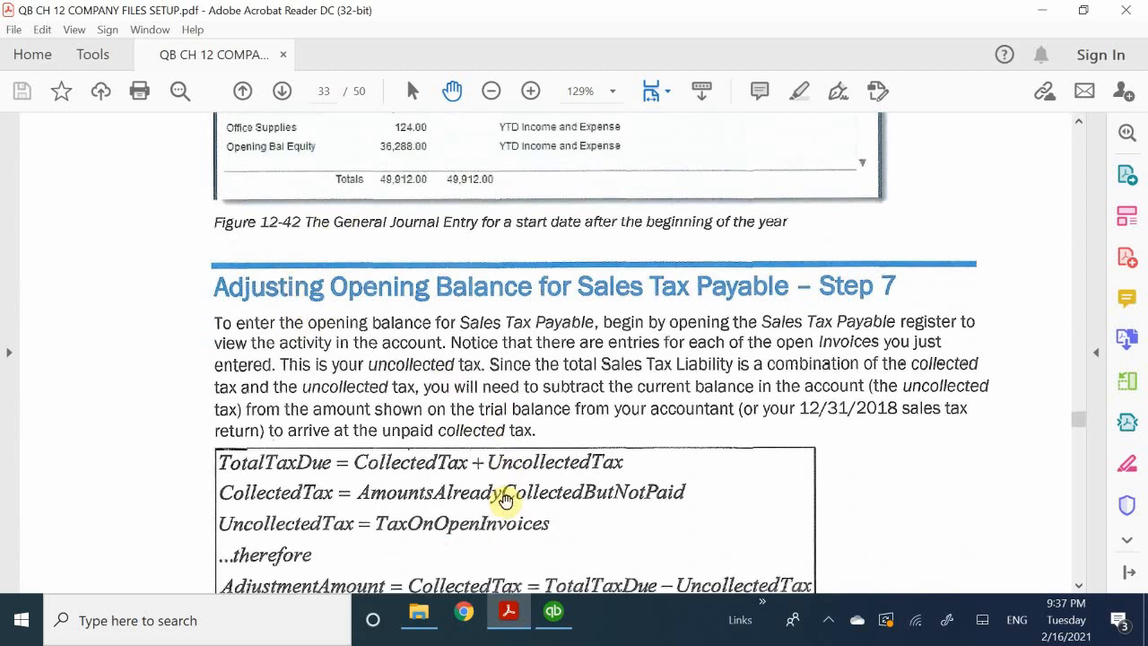
pyautogui.scroll(-1, 505, 501)
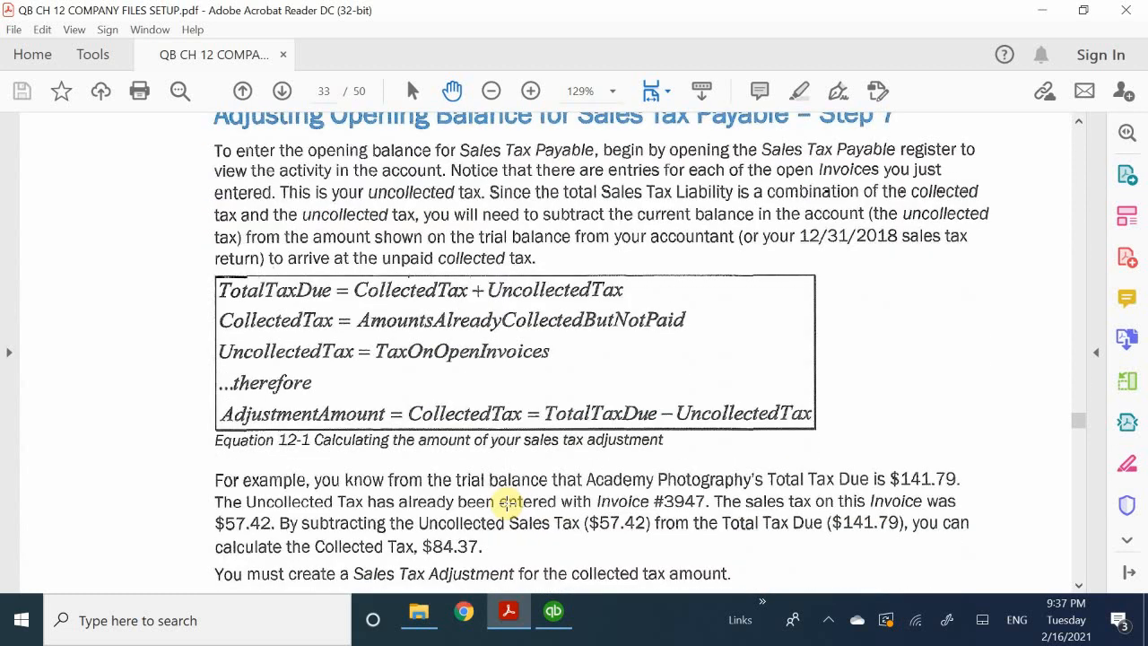
pyautogui.scroll(-9, 507, 504)
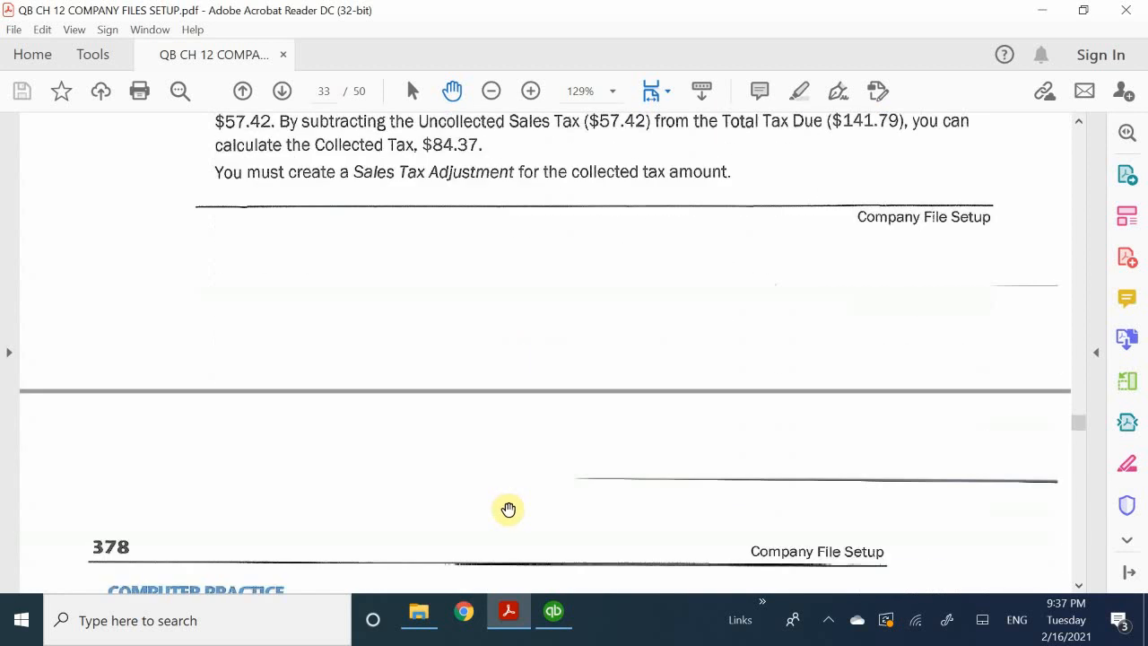
pyautogui.scroll(-15, 508, 509)
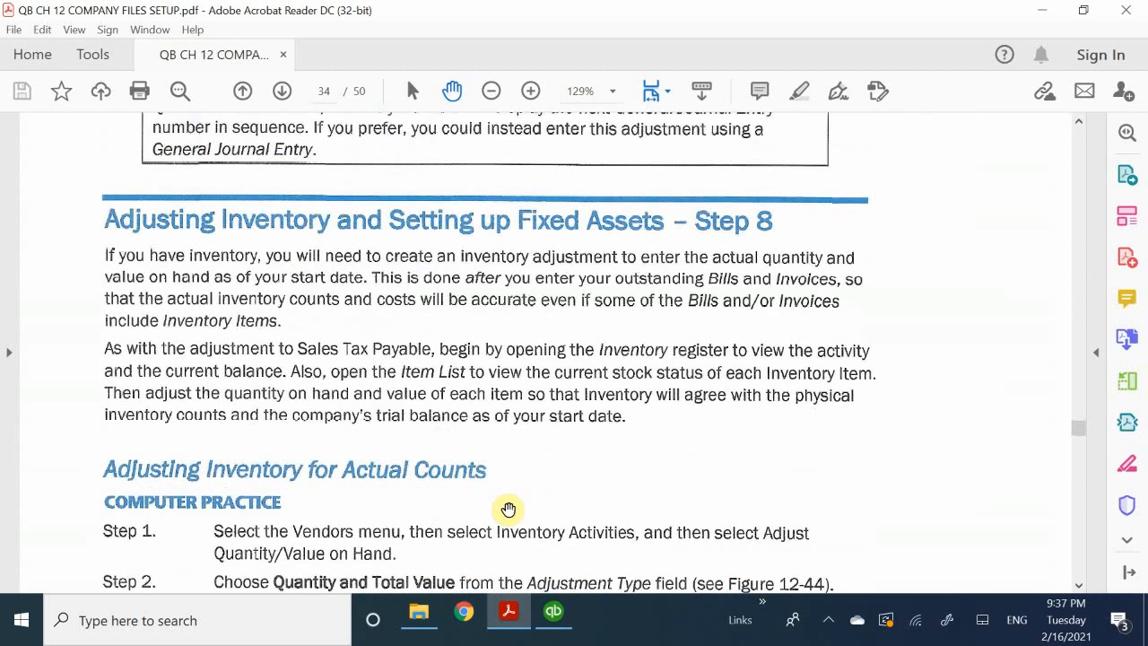
pyautogui.scroll(3, 507, 508)
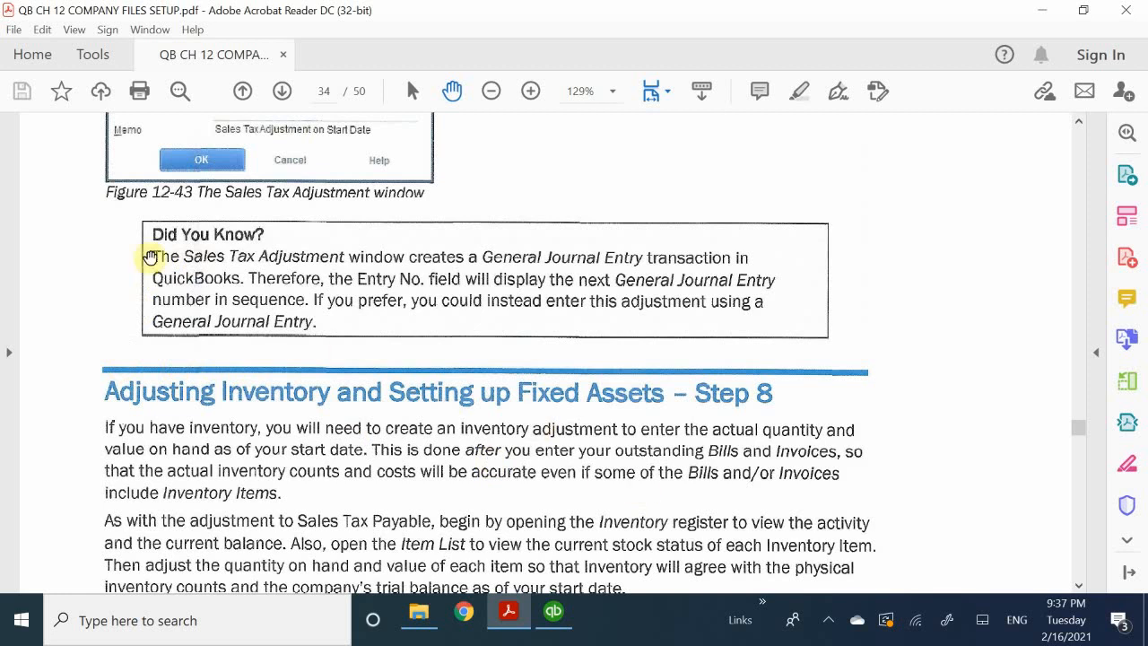
# Review Adjusting Inventory and Setting up Fixed Assets – Step 8, covering the inventory count practice, fixed assets and loans.
pyautogui.scroll(-1, 430, 534)
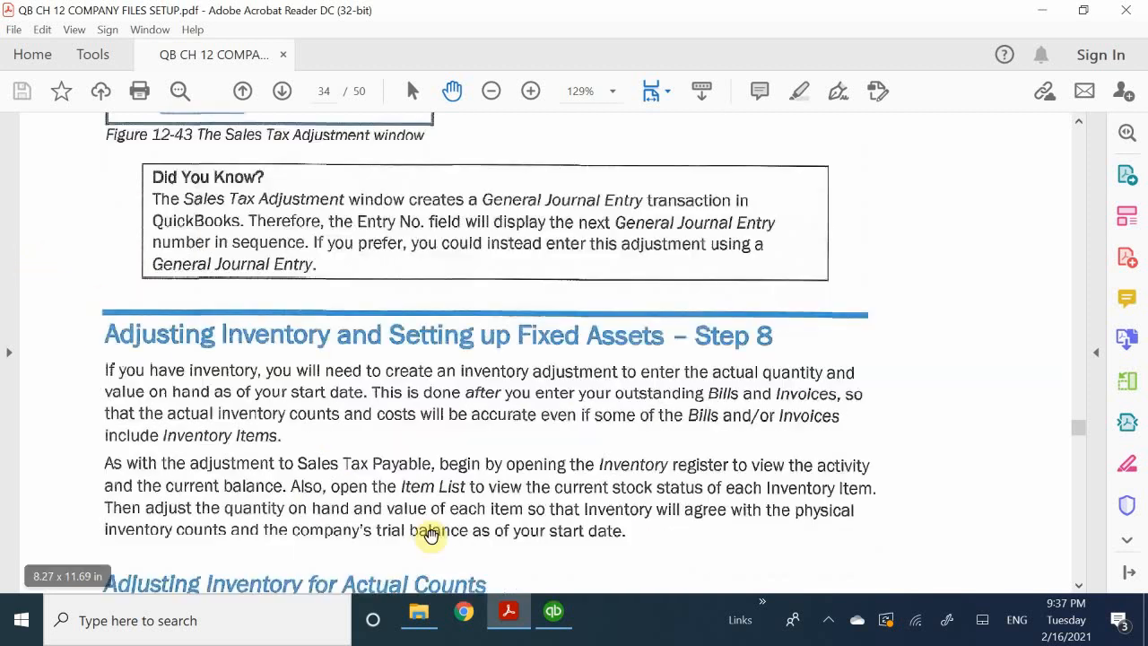
pyautogui.scroll(-10, 430, 534)
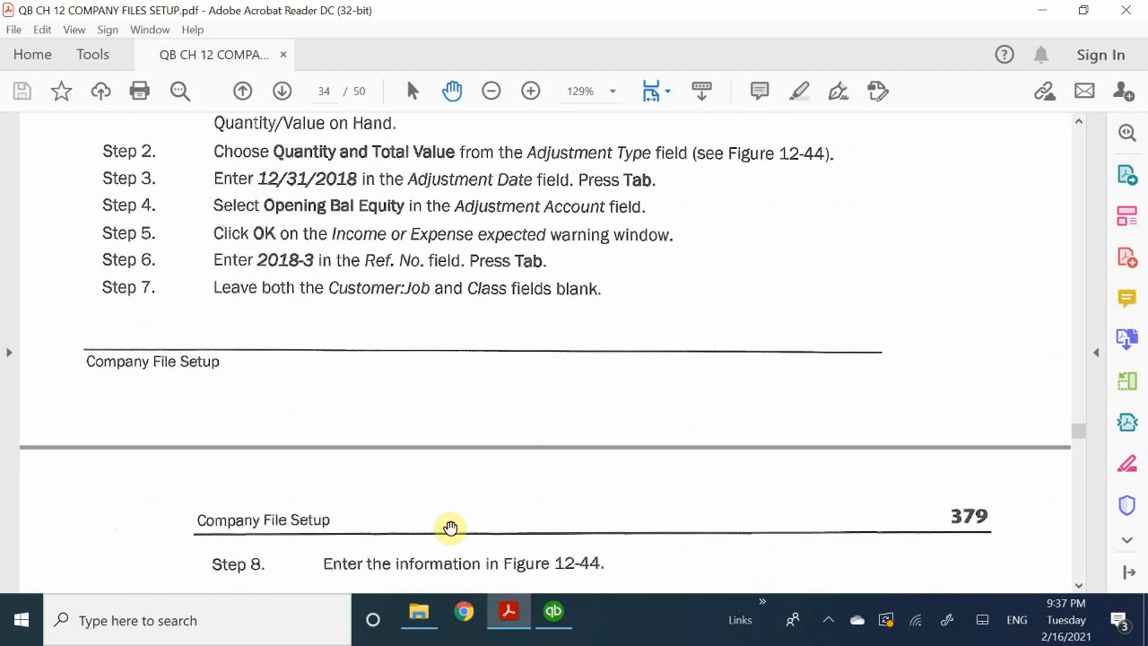
pyautogui.scroll(-8, 450, 527)
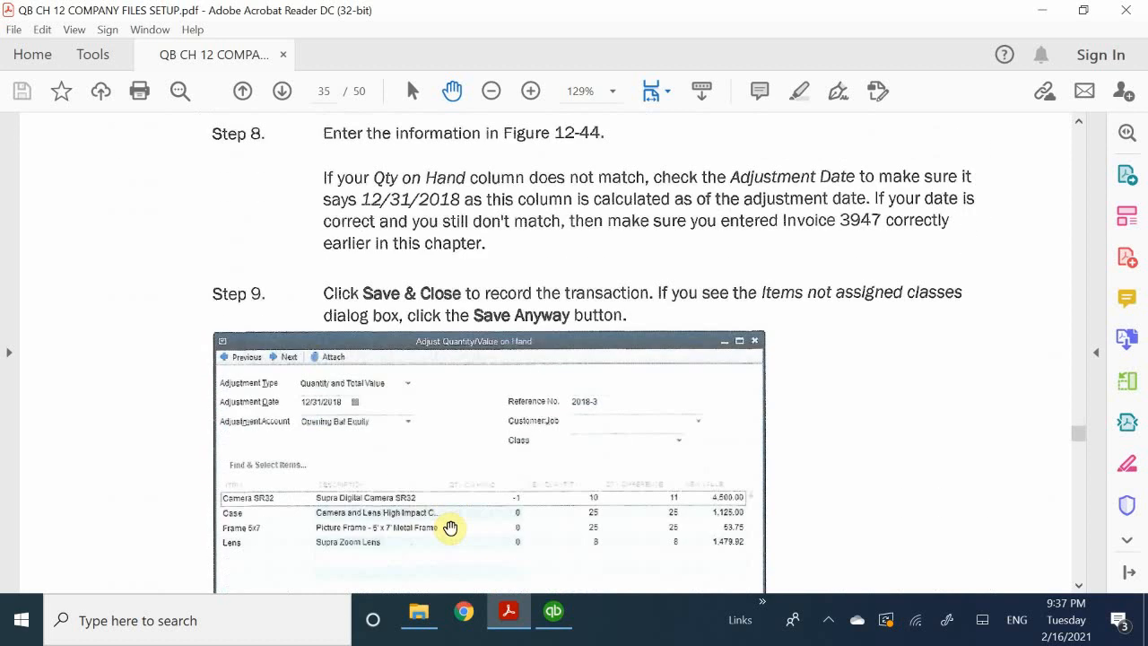
pyautogui.scroll(-8, 450, 527)
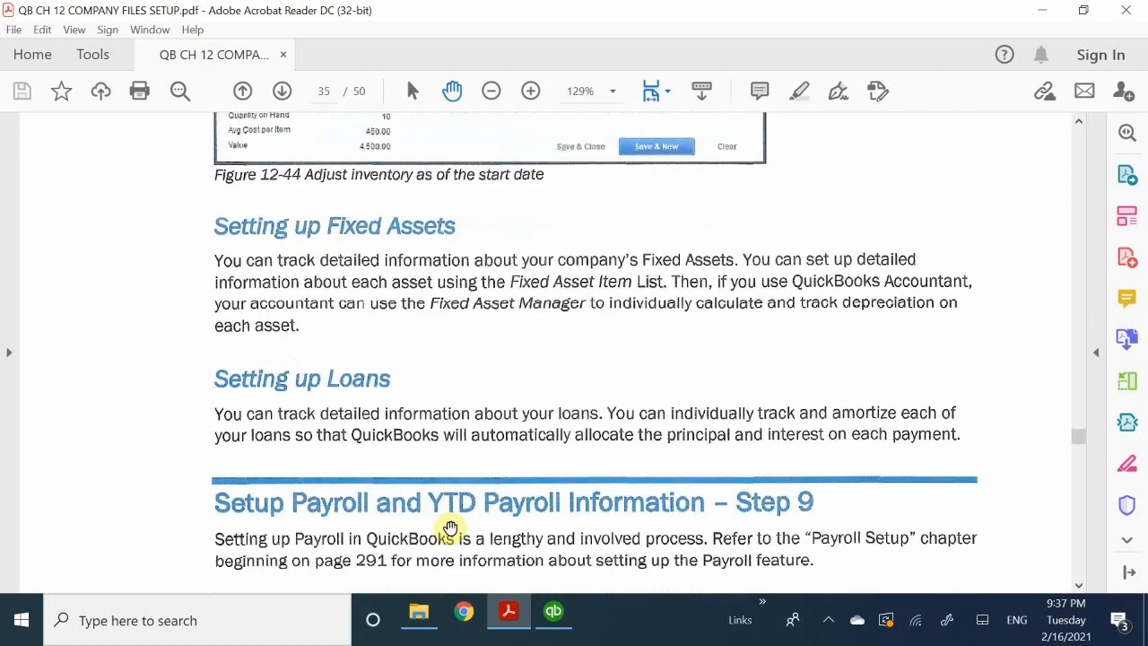
pyautogui.scroll(4, 450, 527)
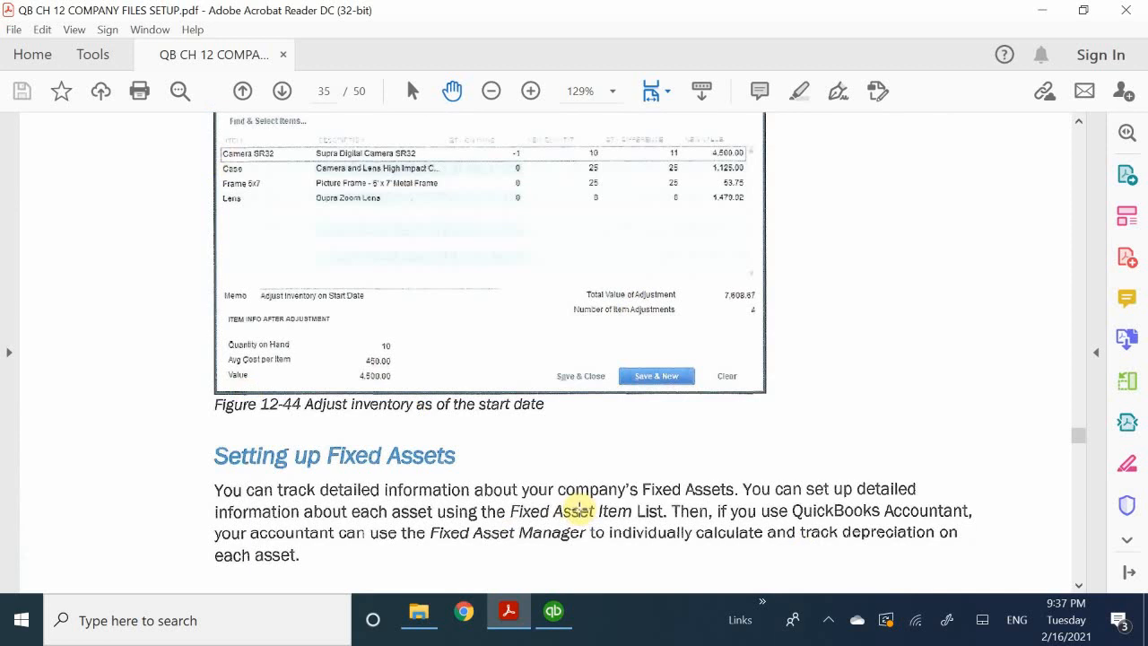
pyautogui.scroll(-4, 576, 509)
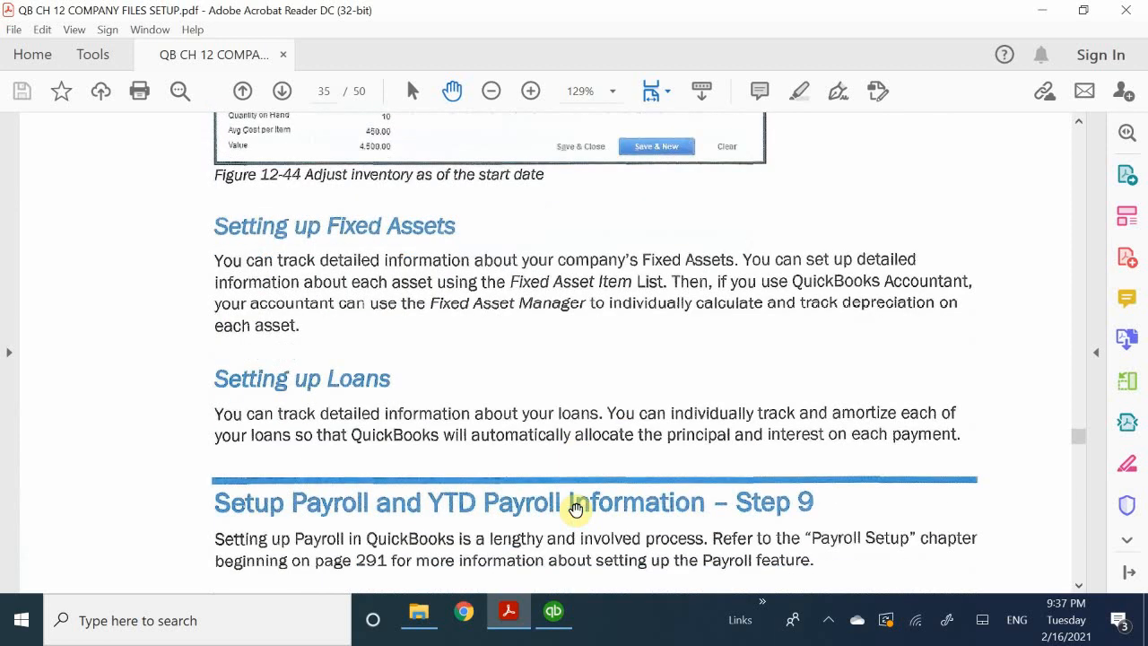
# Read the payroll setup section for Step 9 and the Verifying your Trial Balance – Step 10 instructions and practice steps.
pyautogui.scroll(-2, 579, 508)
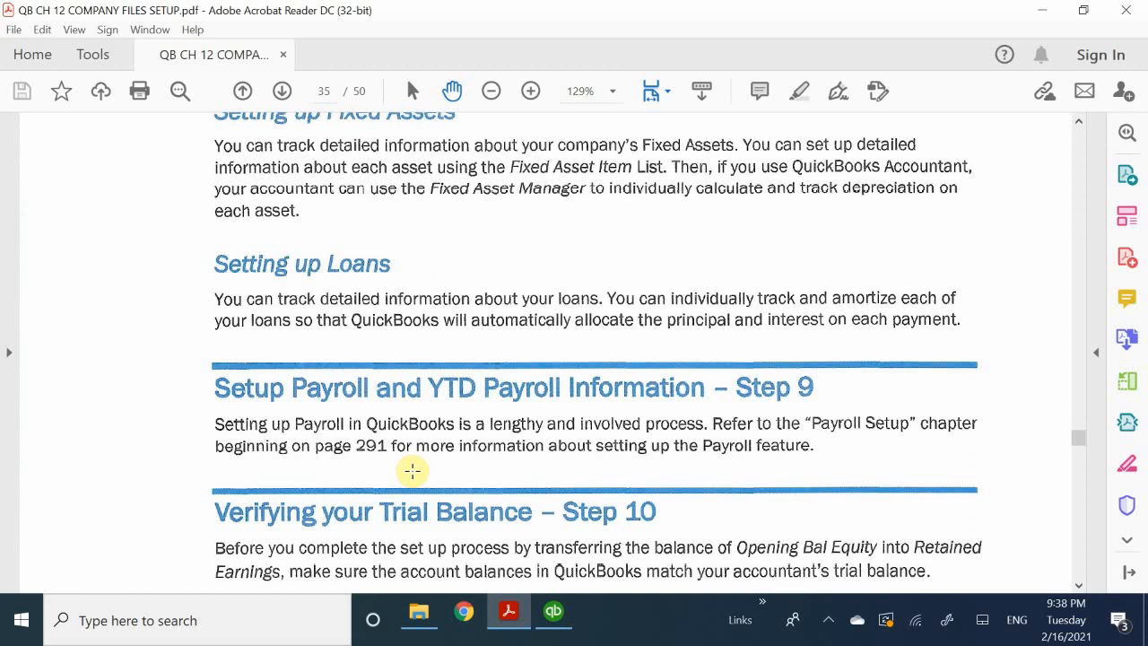
pyautogui.scroll(-1, 400, 437)
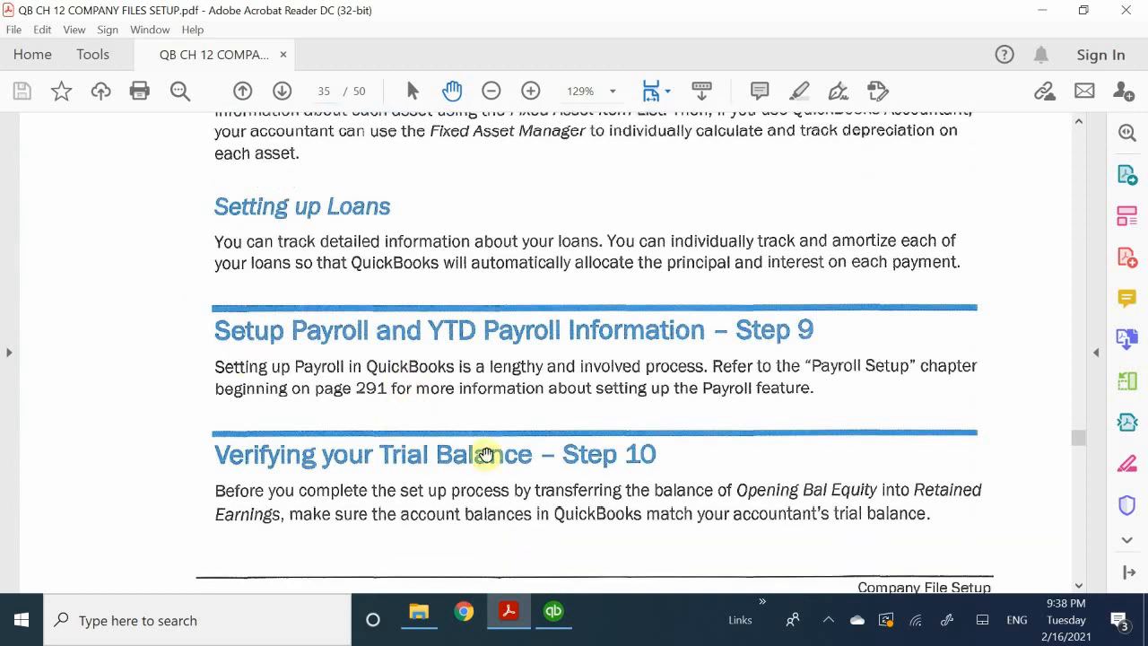
pyautogui.scroll(-5, 431, 502)
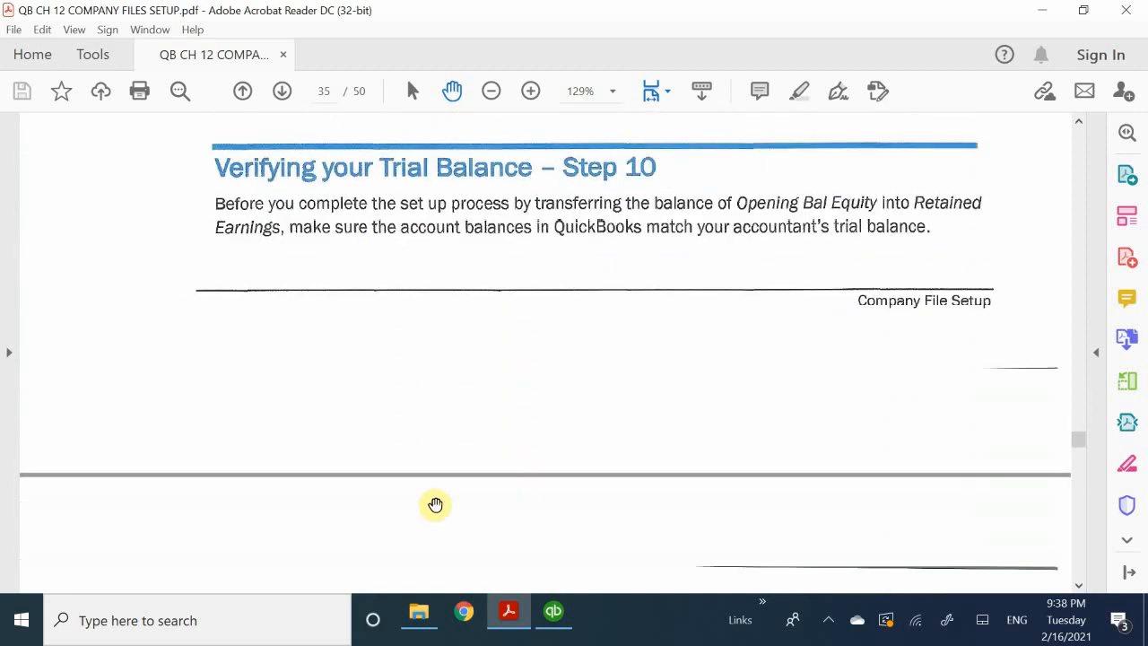
pyautogui.scroll(-8, 435, 503)
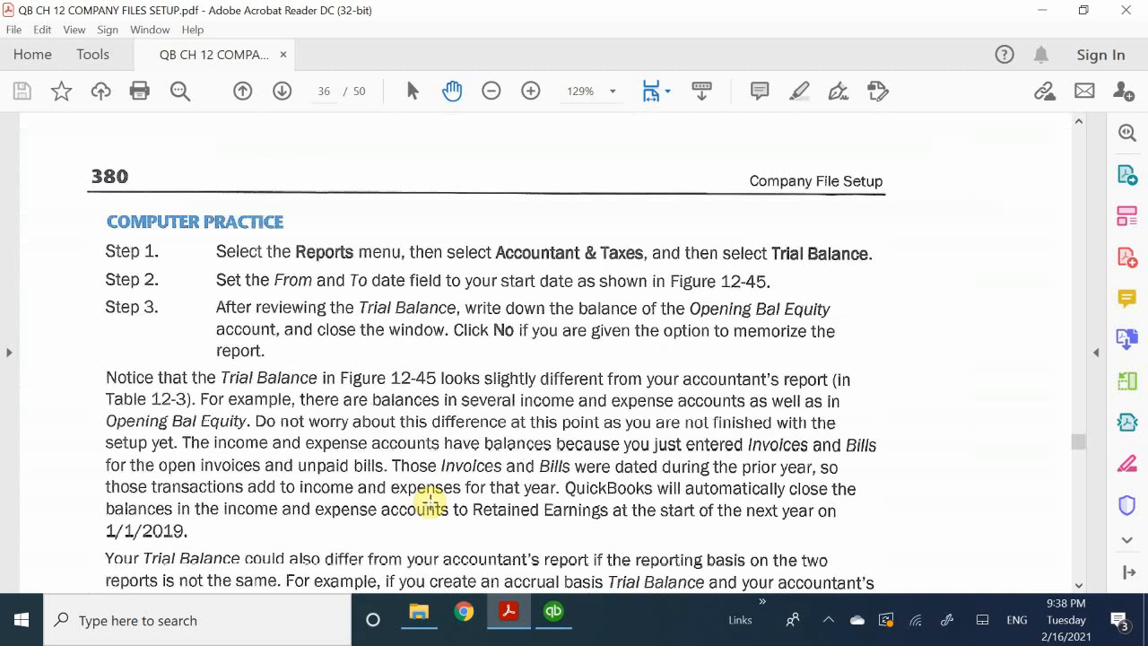
pyautogui.scroll(-11, 430, 502)
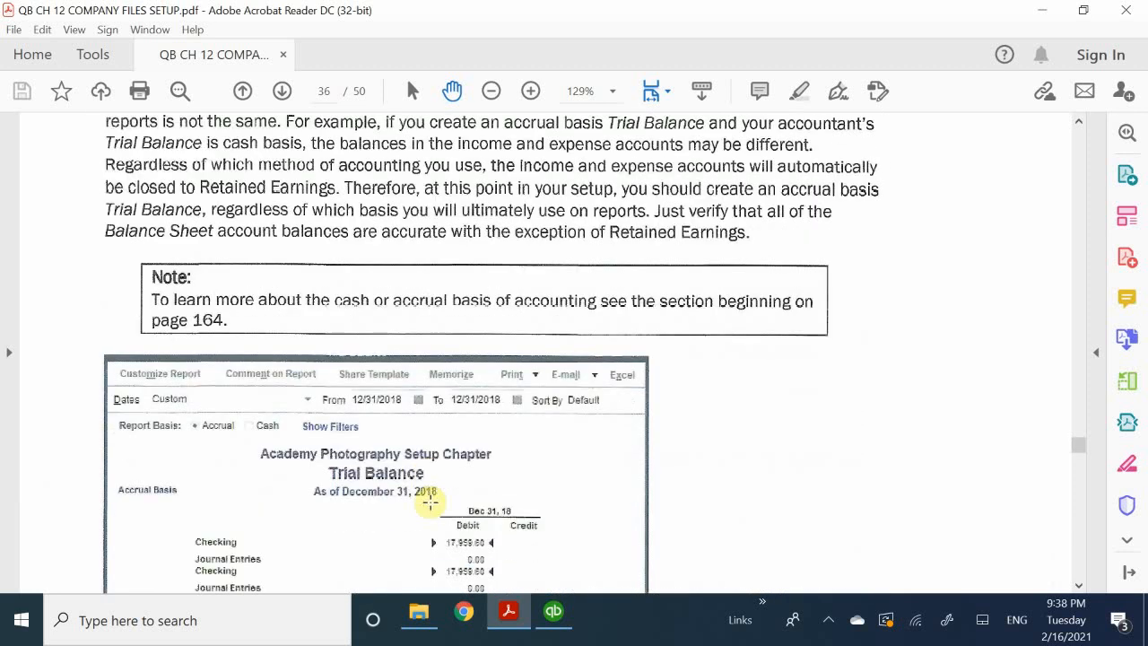
# Review Closing Opening Bal Equity – Step 11, including the closing General Journal Entry and the Balance Sheet verification.
pyautogui.scroll(-11, 431, 502)
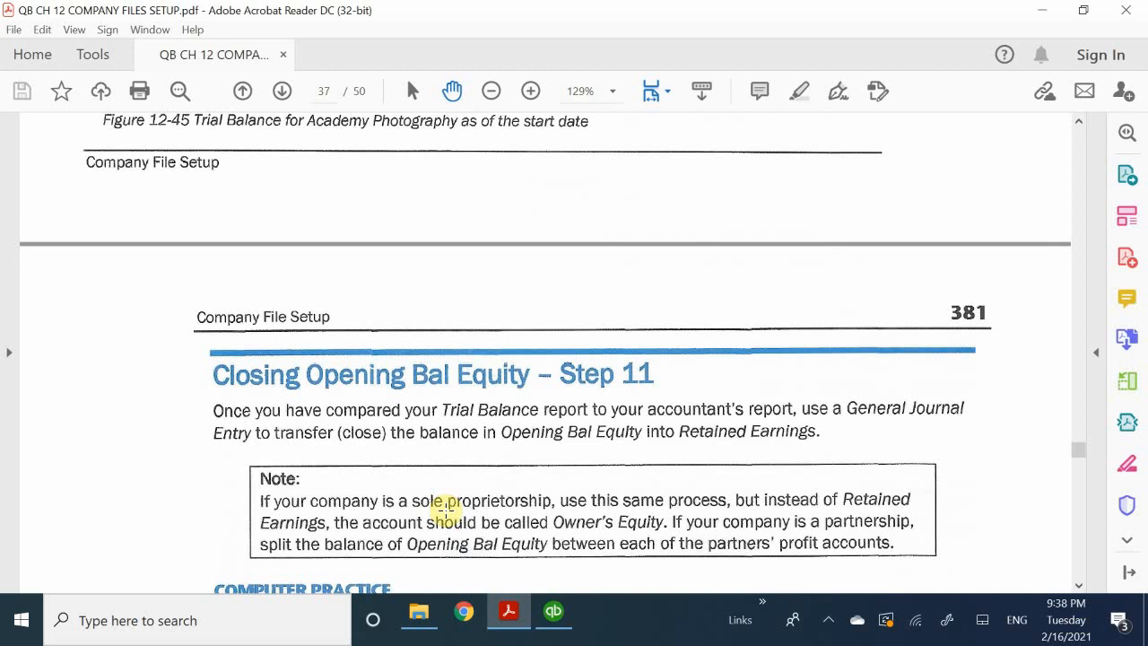
pyautogui.scroll(-1, 445, 508)
pyautogui.scroll(-3, 445, 507)
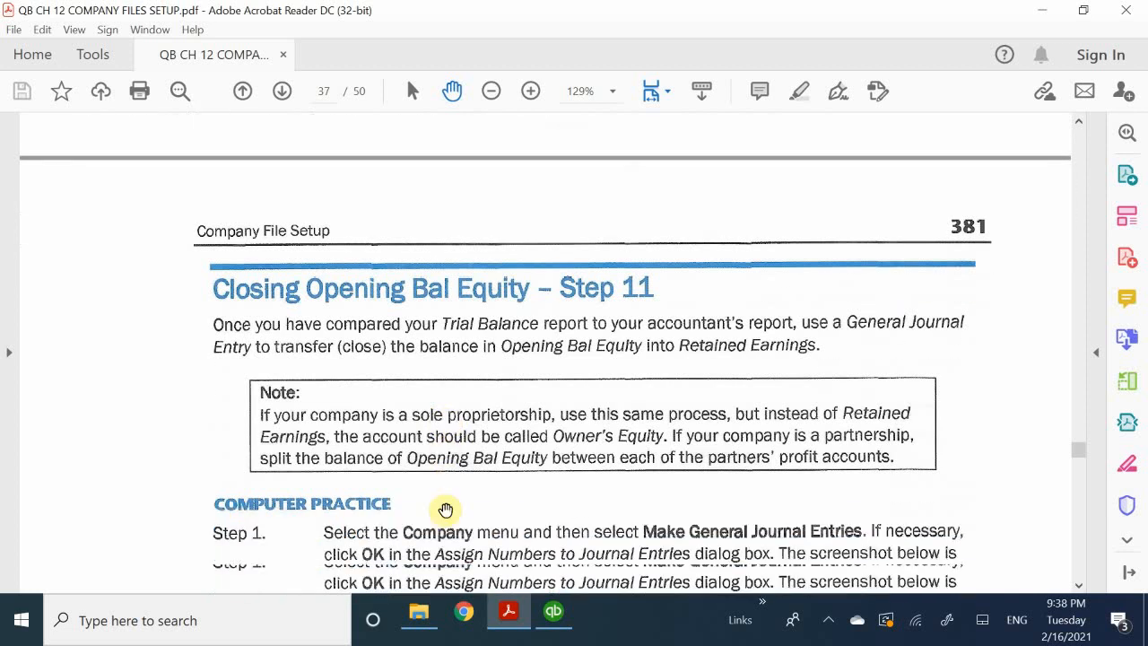
pyautogui.scroll(-10, 445, 507)
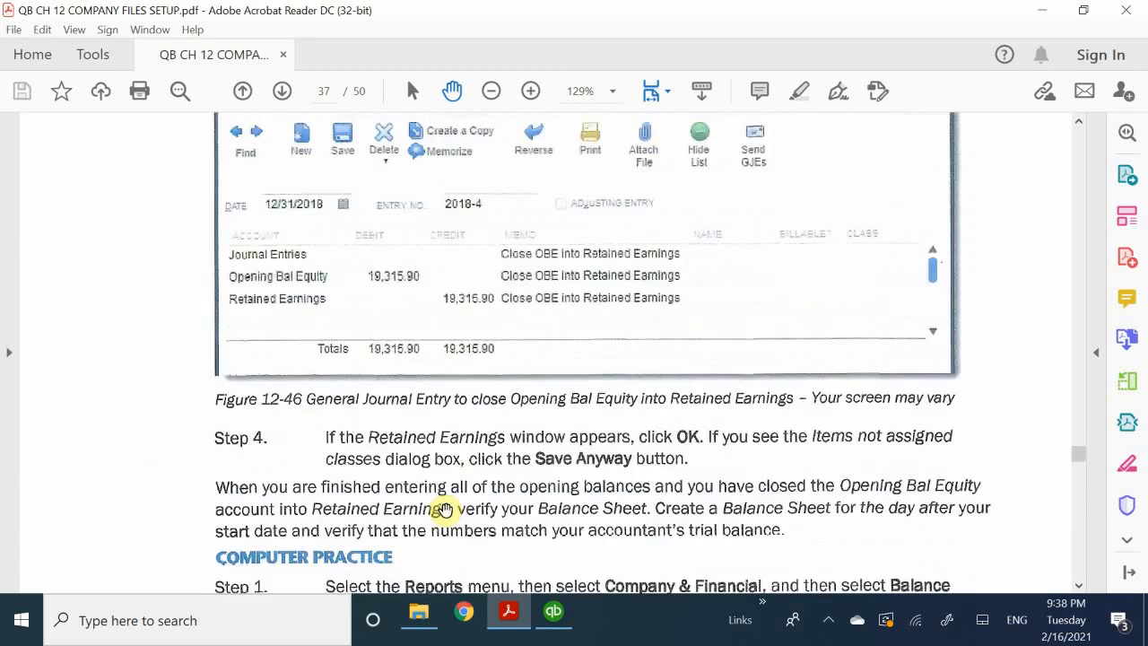
pyautogui.scroll(-15, 446, 509)
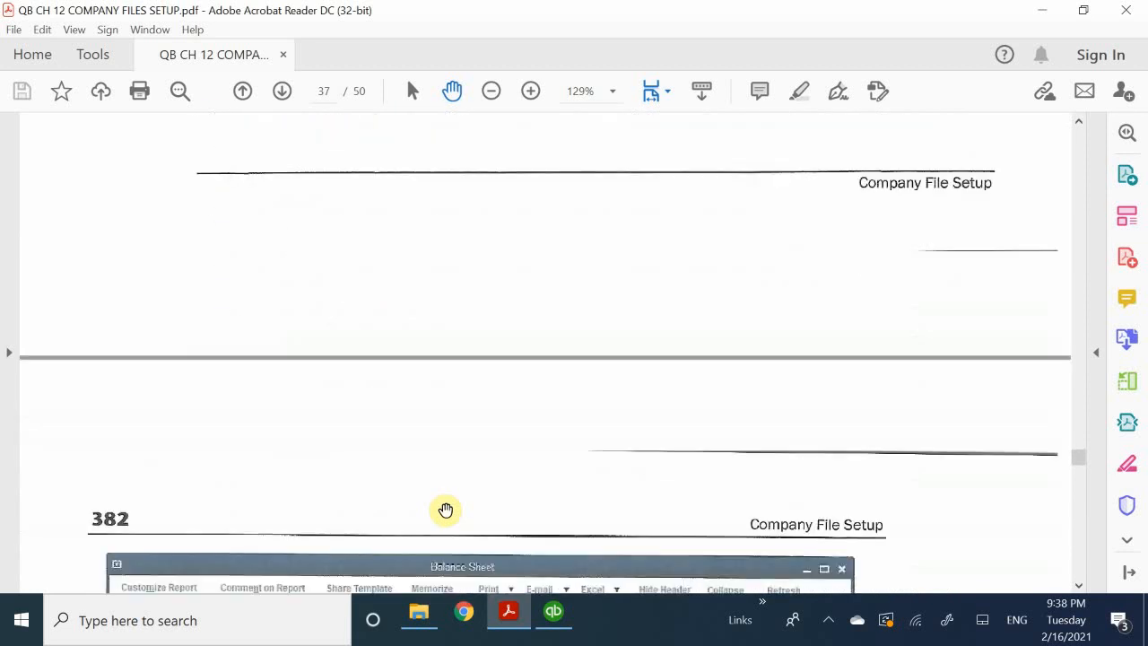
# Read Setting the Closing Date - Backing up the File – Step 12 and the Users and Passwords section up to the practice on page 383.
pyautogui.scroll(-10, 445, 509)
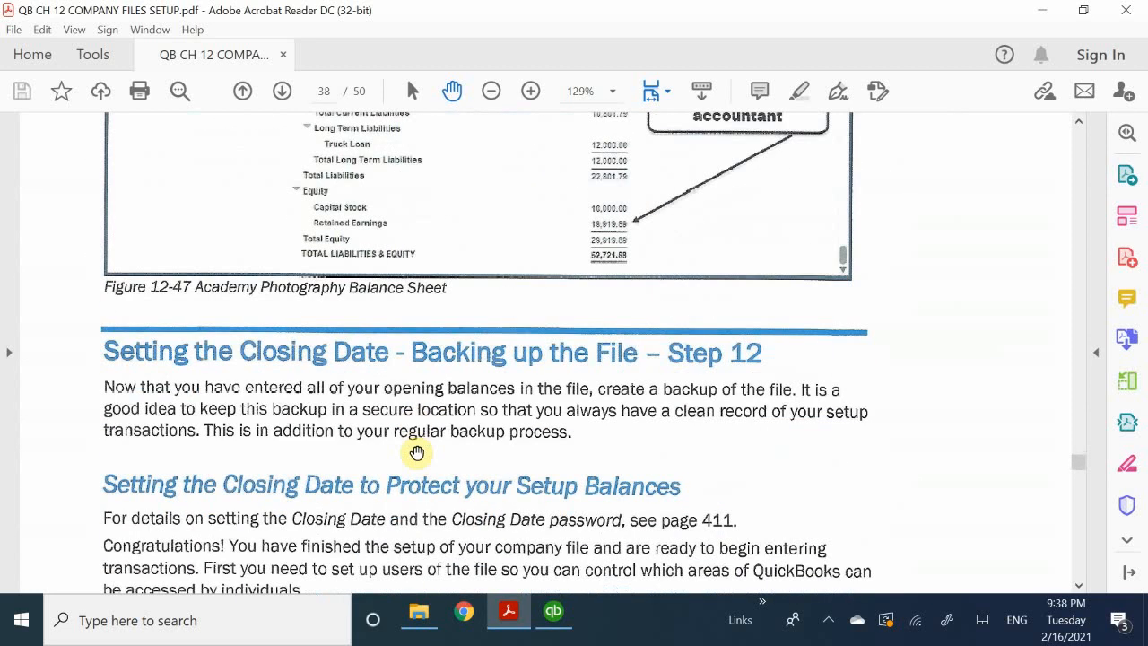
pyautogui.scroll(4, 422, 462)
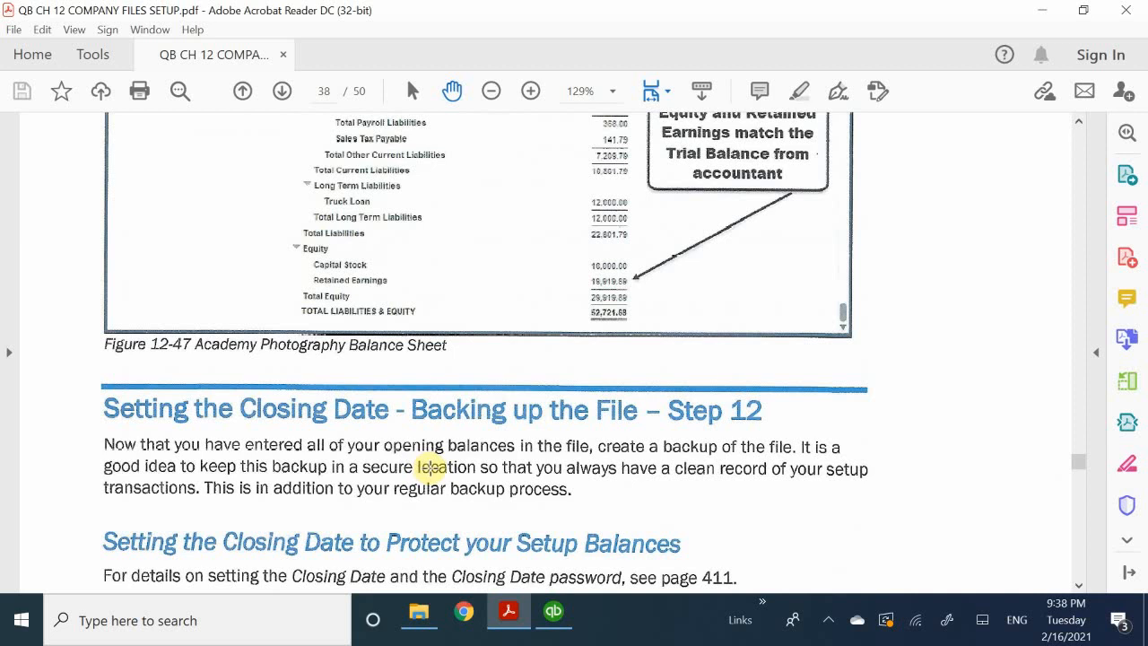
pyautogui.scroll(-5, 432, 466)
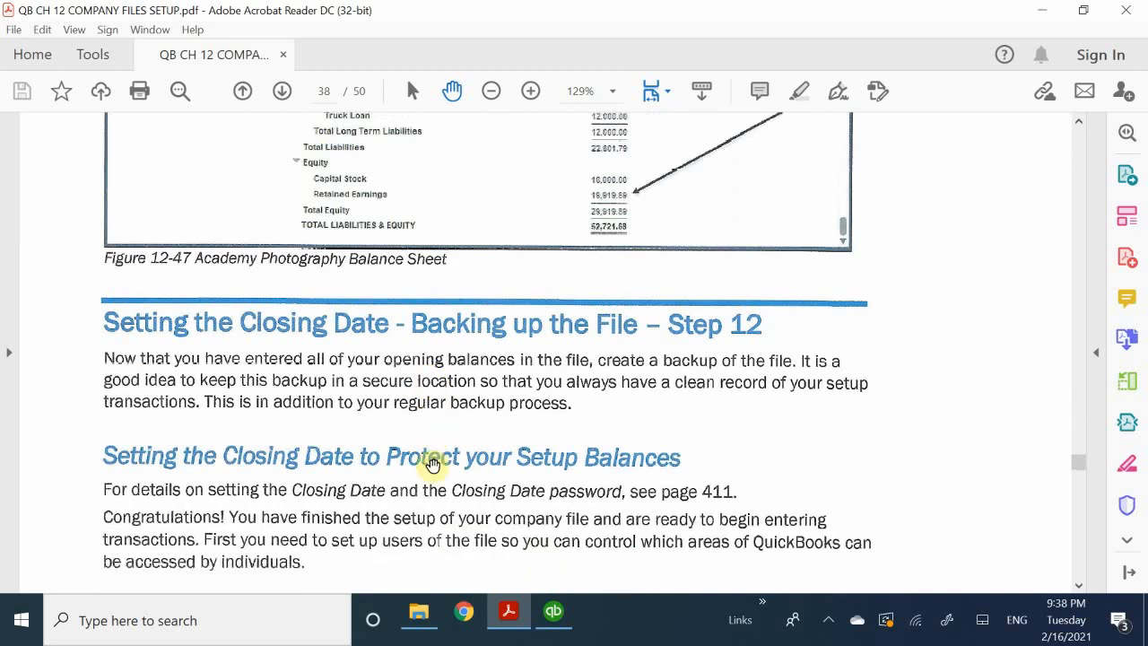
pyautogui.scroll(-3, 434, 467)
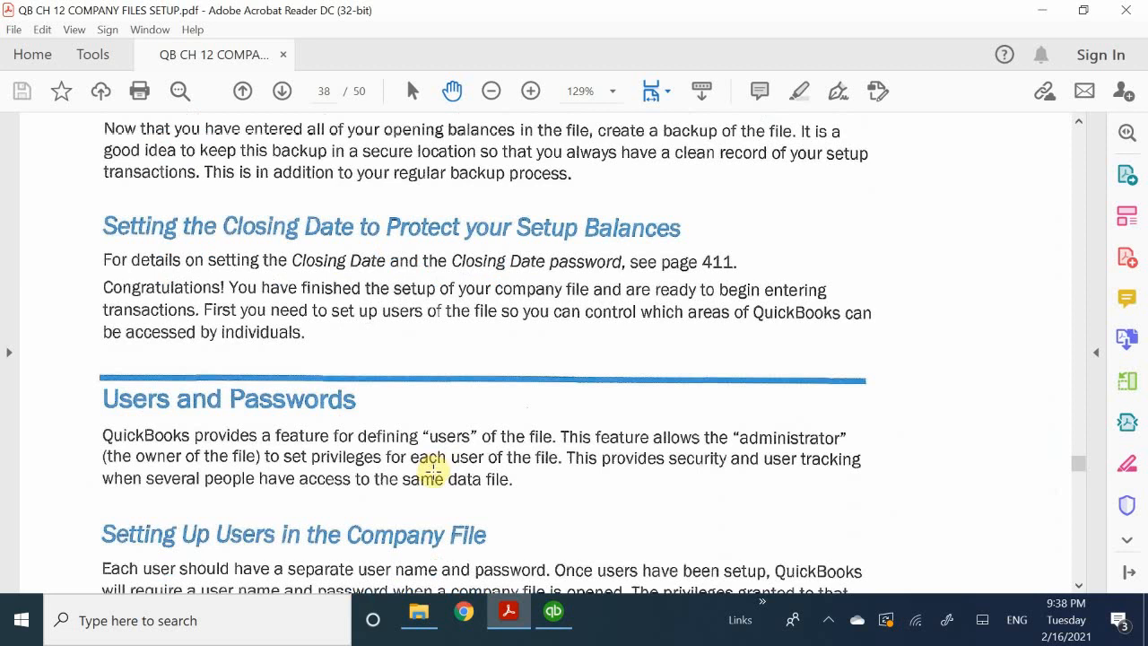
pyautogui.scroll(1, 434, 467)
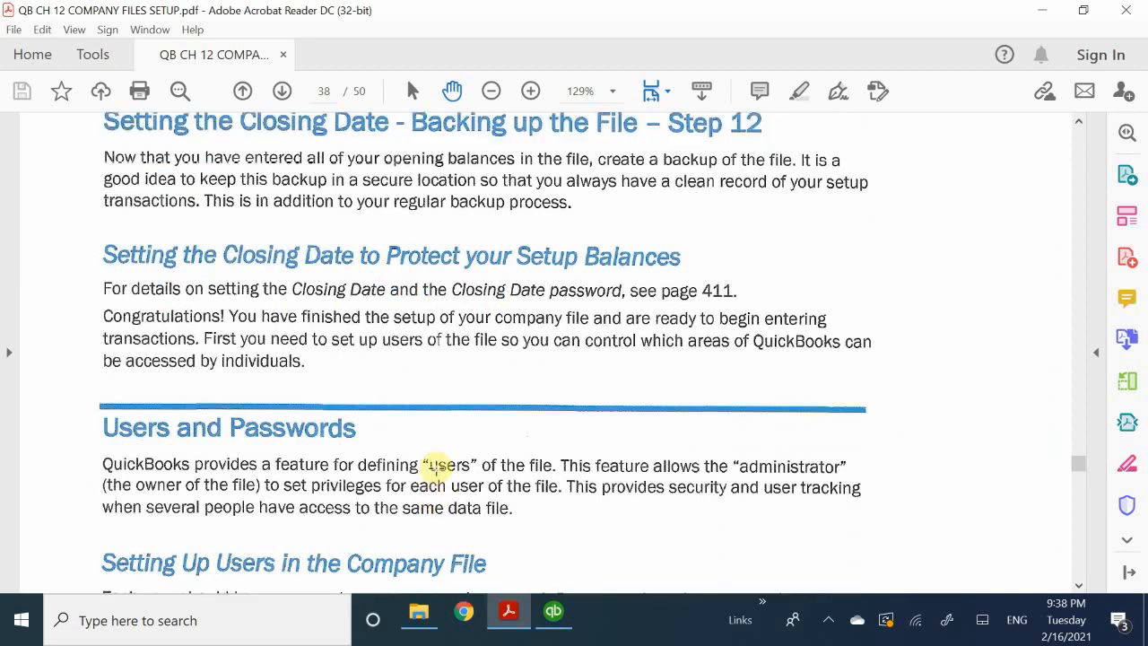
pyautogui.scroll(-4, 434, 467)
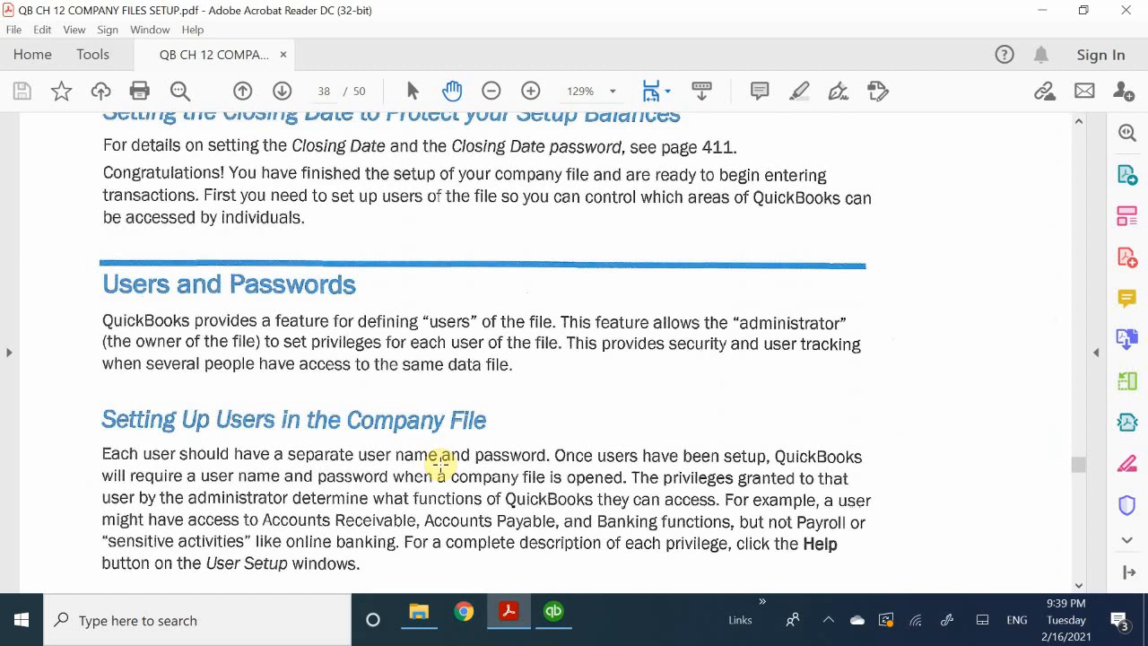
pyautogui.scroll(-10, 440, 464)
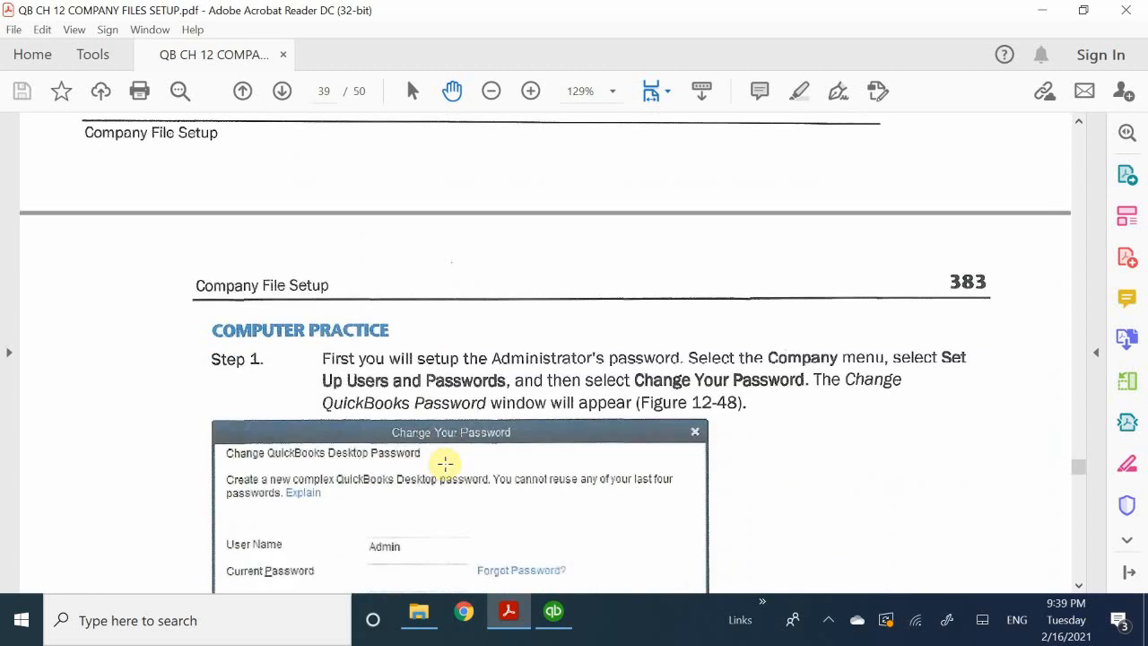
# Read the users and passwords practice on pages 383 to 386, covering the administrator password, adding a user, and access privileges.
pyautogui.scroll(-10, 445, 463)
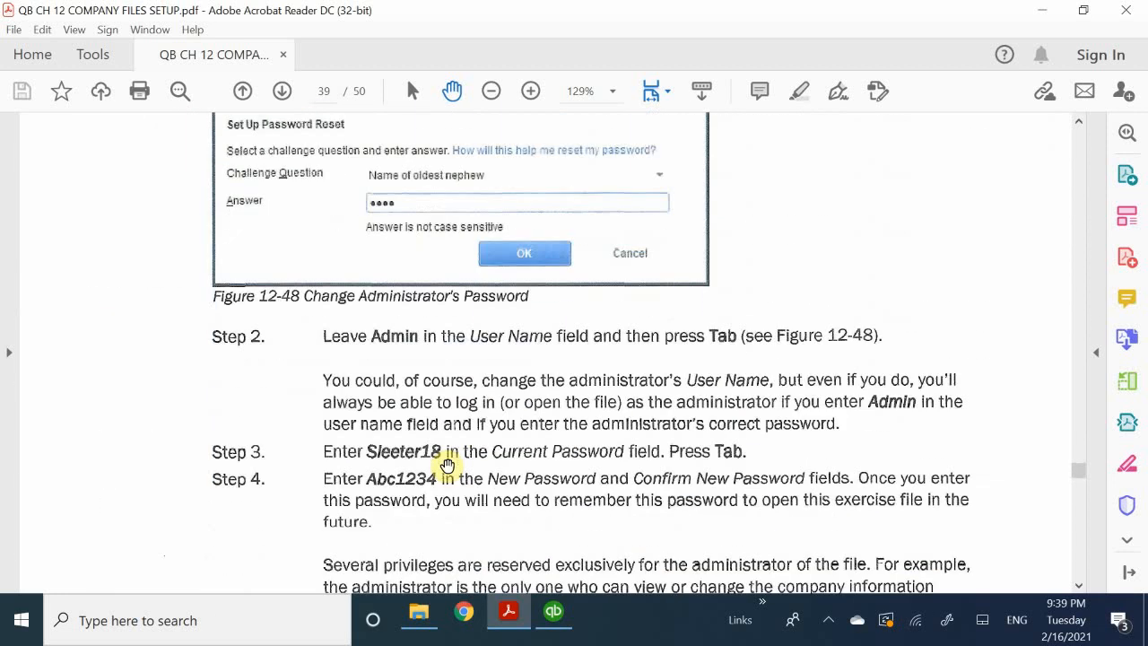
pyautogui.scroll(-12, 447, 464)
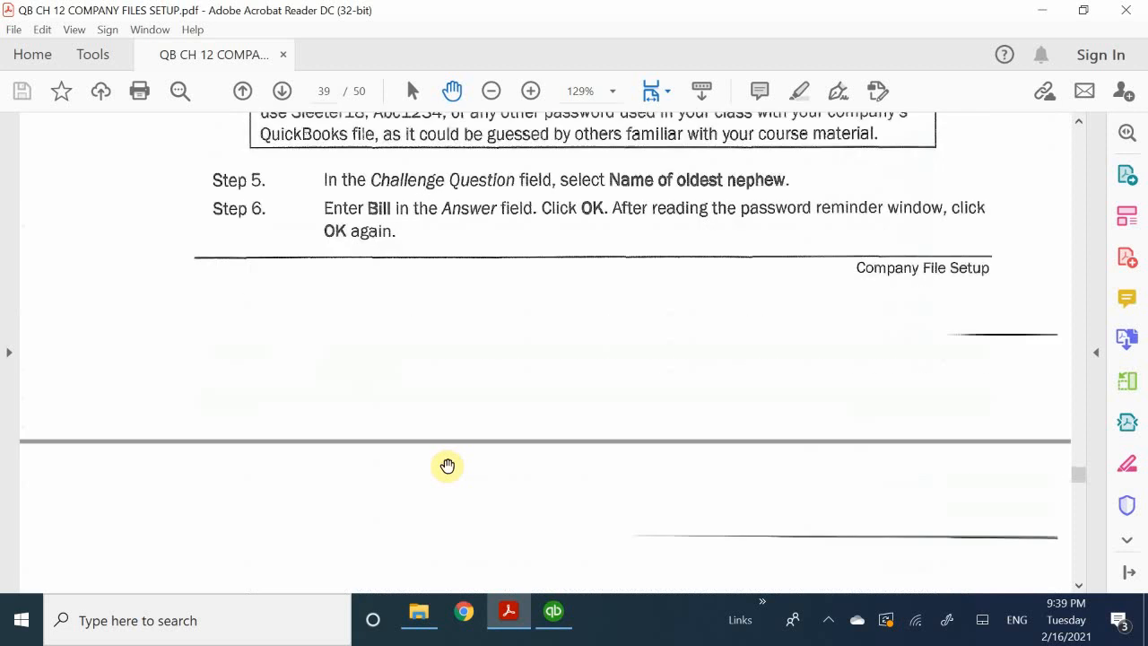
pyautogui.scroll(-10, 447, 464)
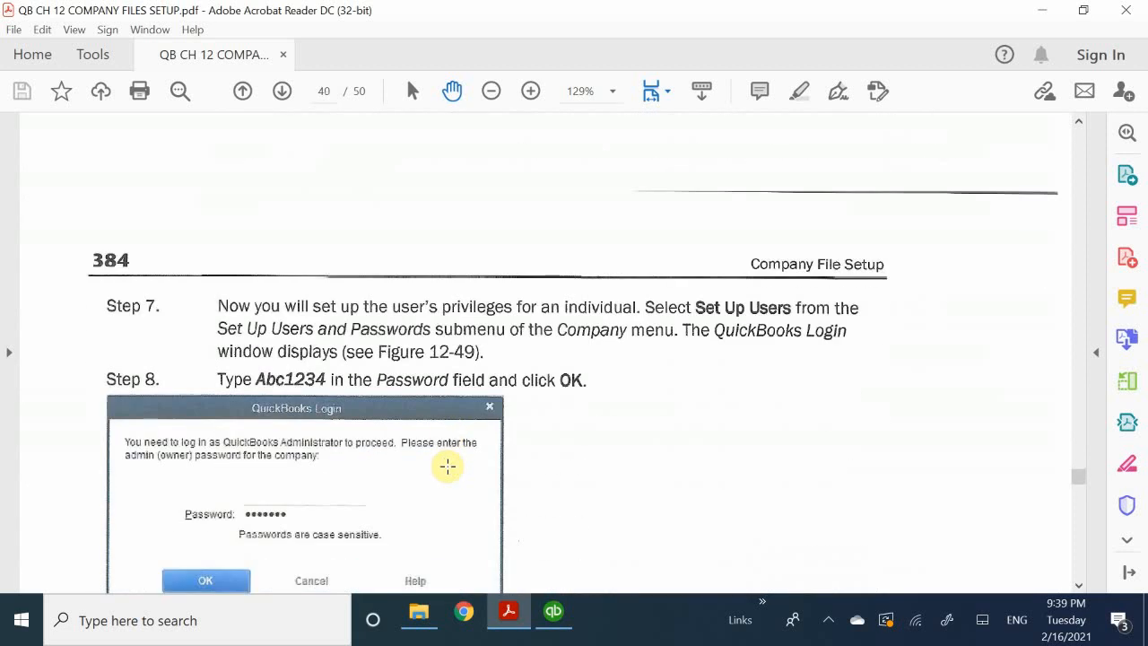
pyautogui.scroll(-12, 448, 466)
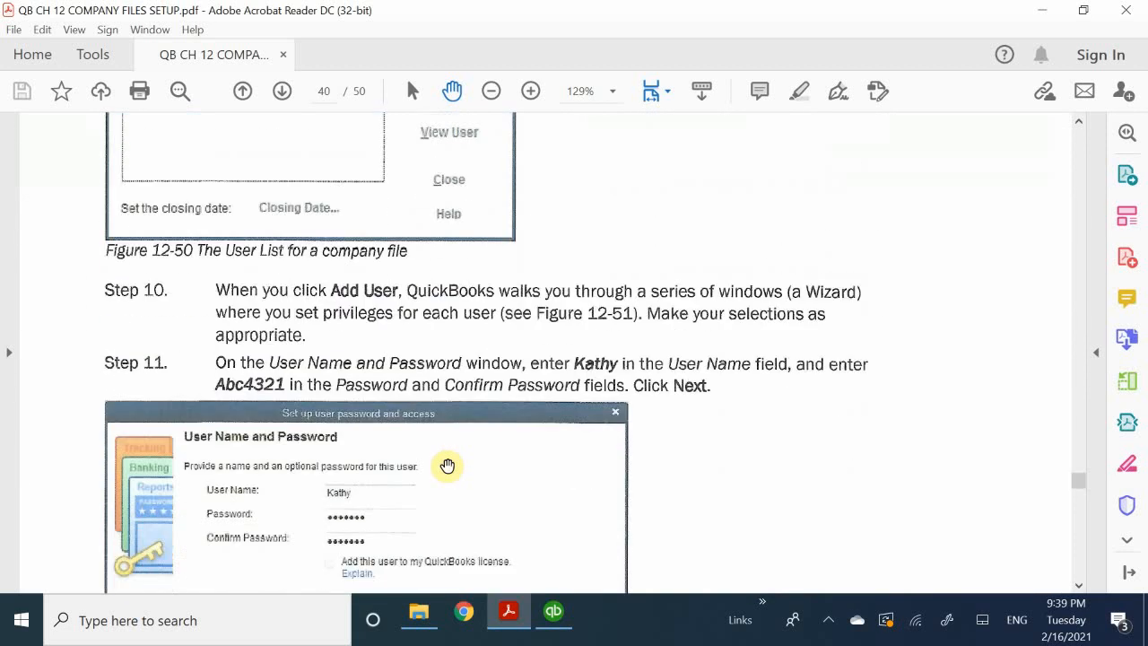
pyautogui.scroll(-12, 447, 465)
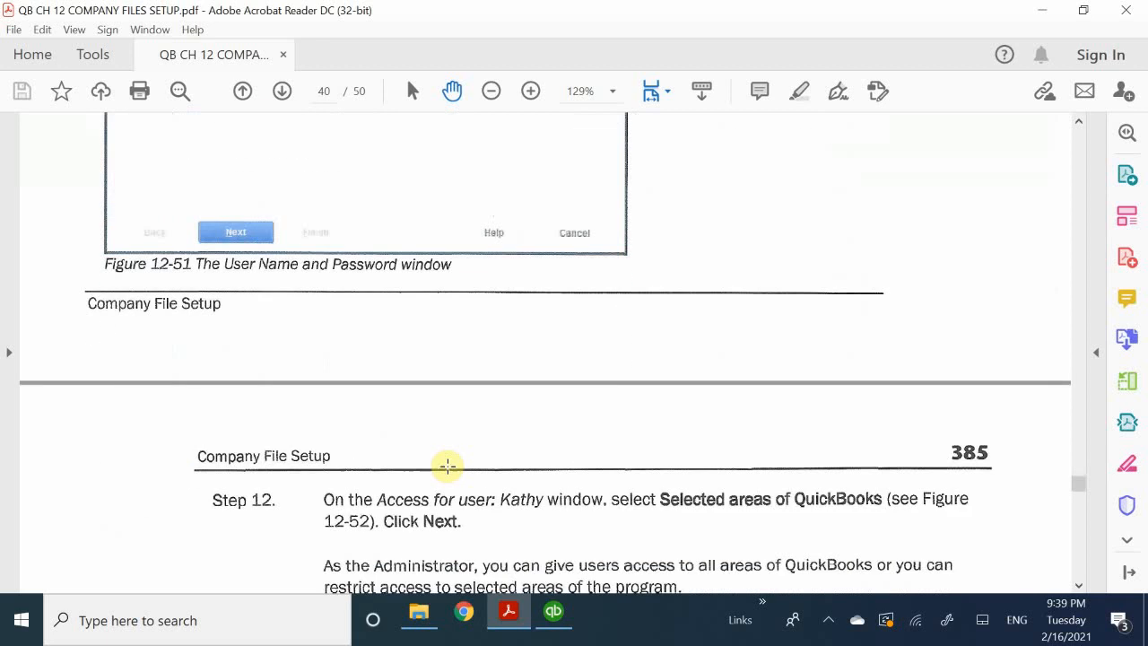
pyautogui.scroll(-12, 448, 463)
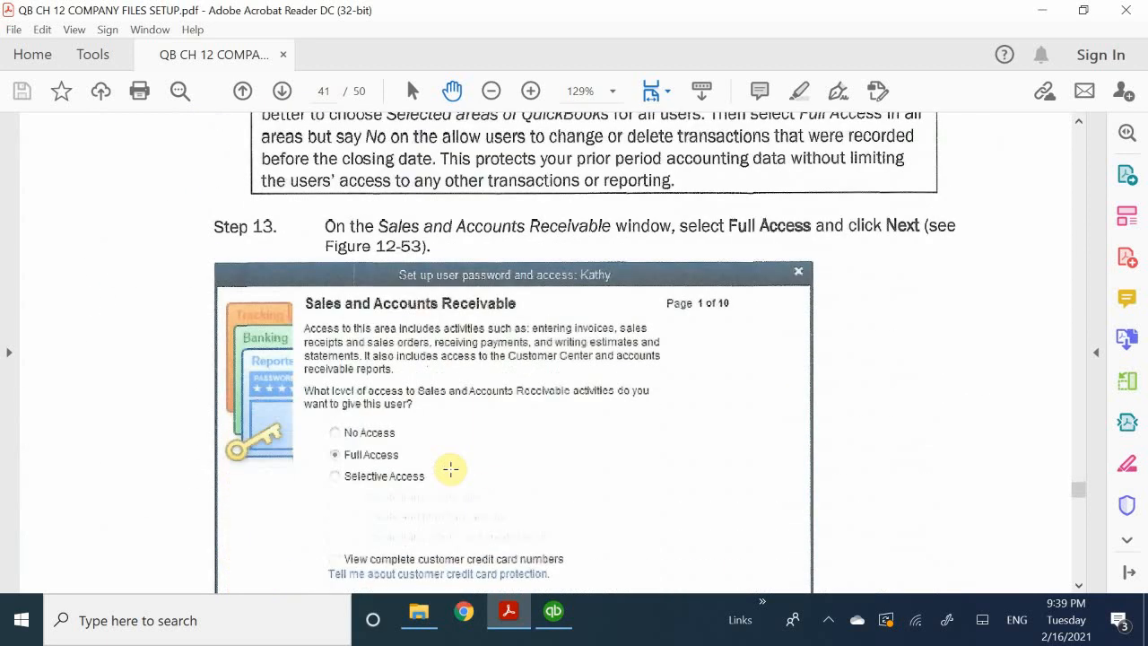
pyautogui.scroll(-12, 450, 468)
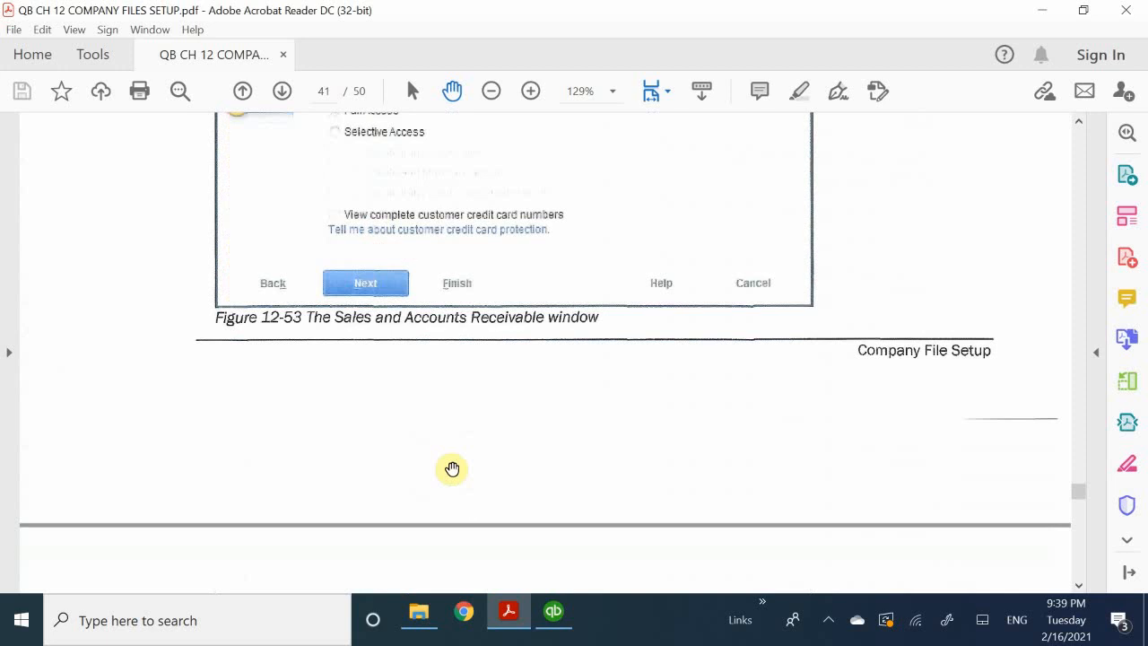
pyautogui.scroll(-12, 453, 465)
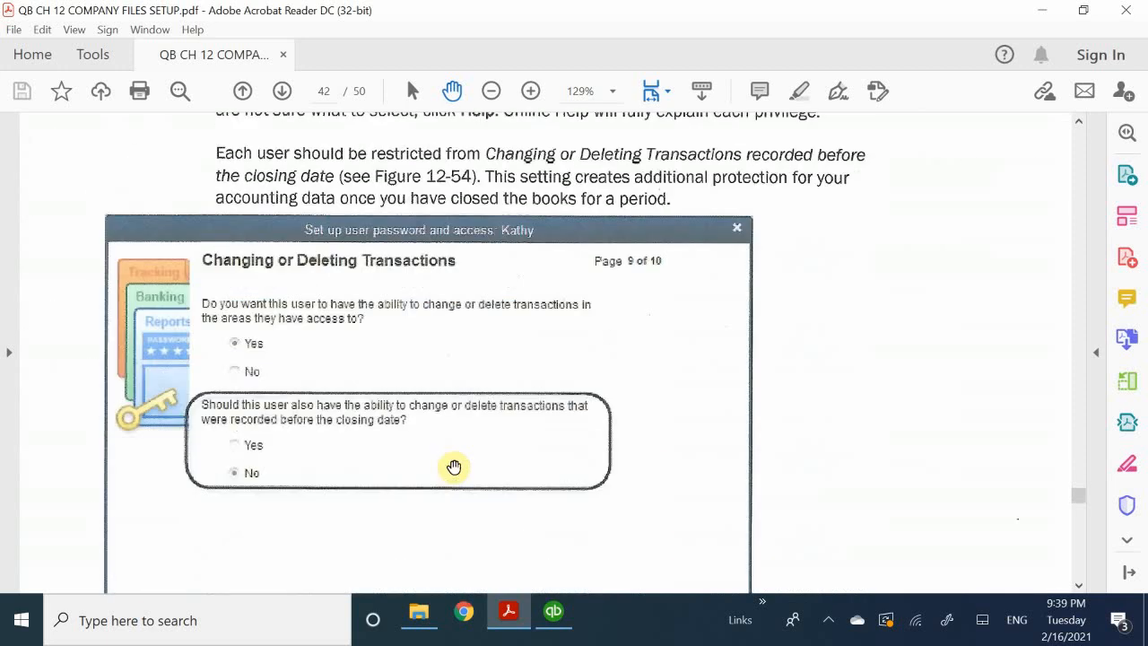
pyautogui.scroll(-12, 452, 467)
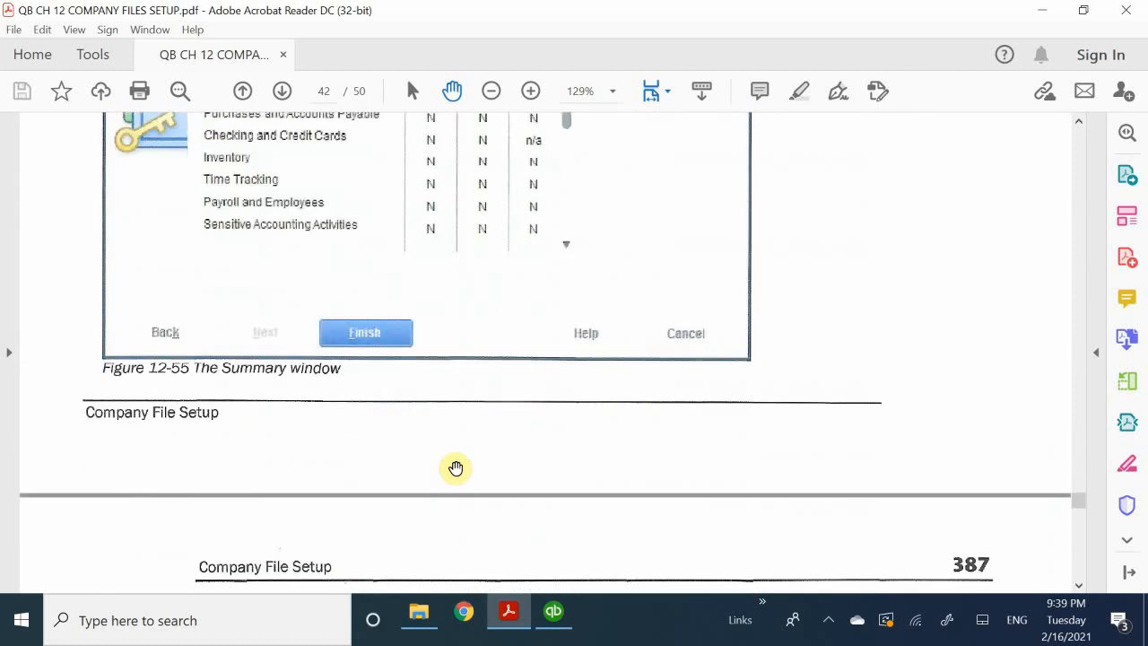
# Read the Multi-User and Single-User Modes section on page 387, including Figure 12-56 on switching to multi-user mode.
pyautogui.scroll(2, 455, 466)
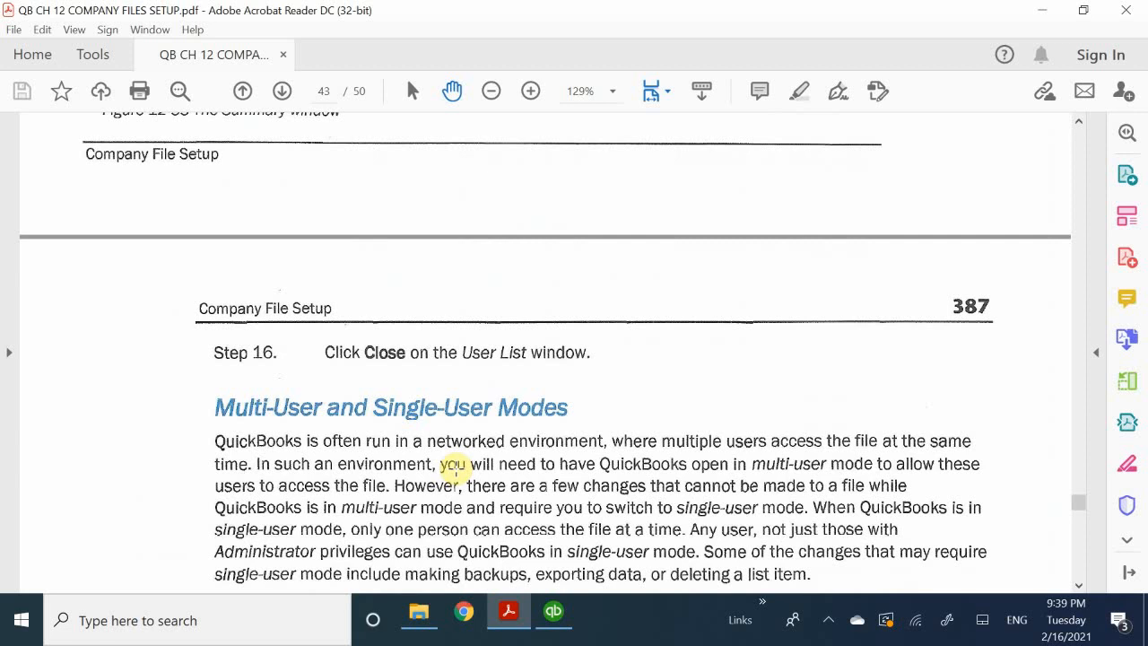
pyautogui.scroll(-7, 455, 467)
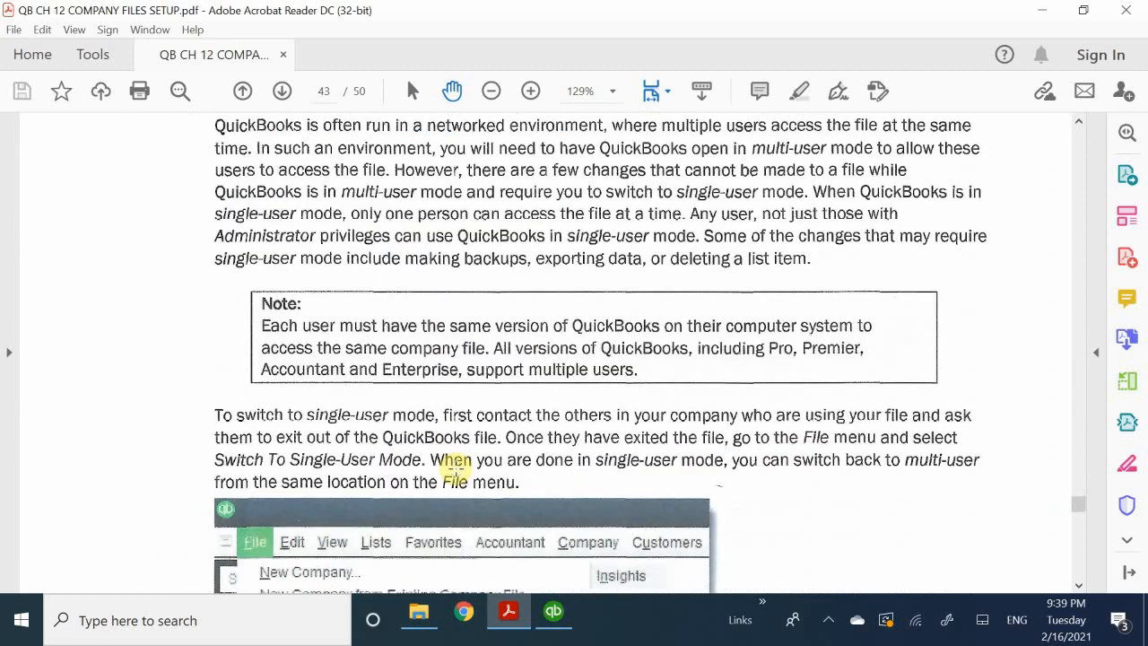
pyautogui.scroll(-10, 455, 467)
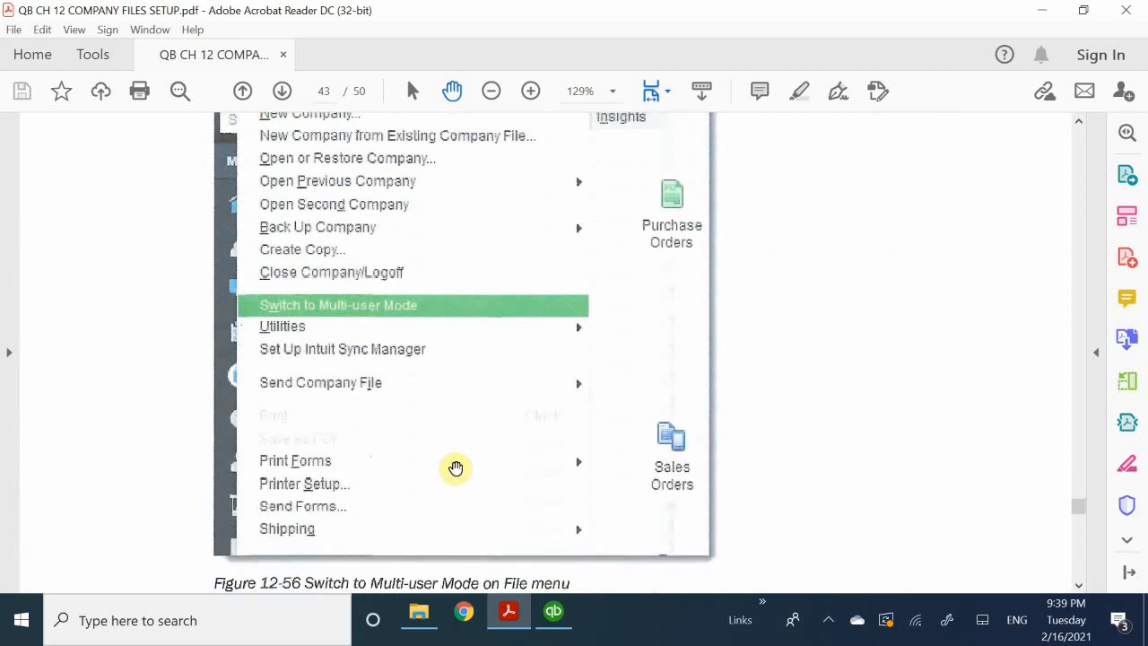
pyautogui.scroll(-18, 455, 467)
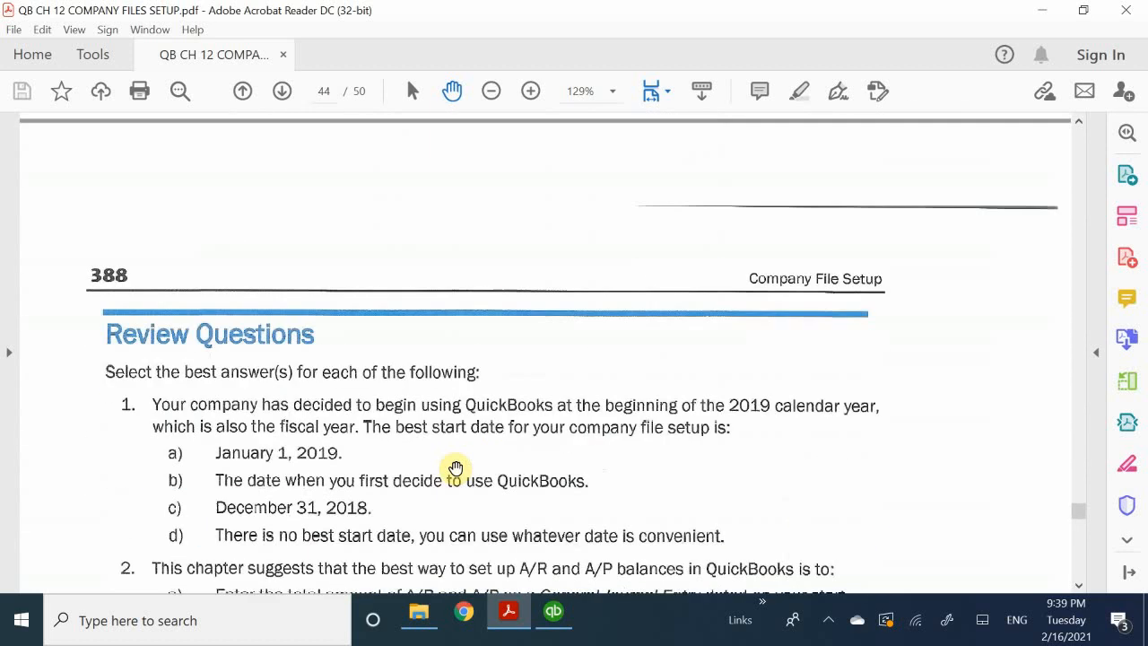
pyautogui.scroll(12, 454, 467)
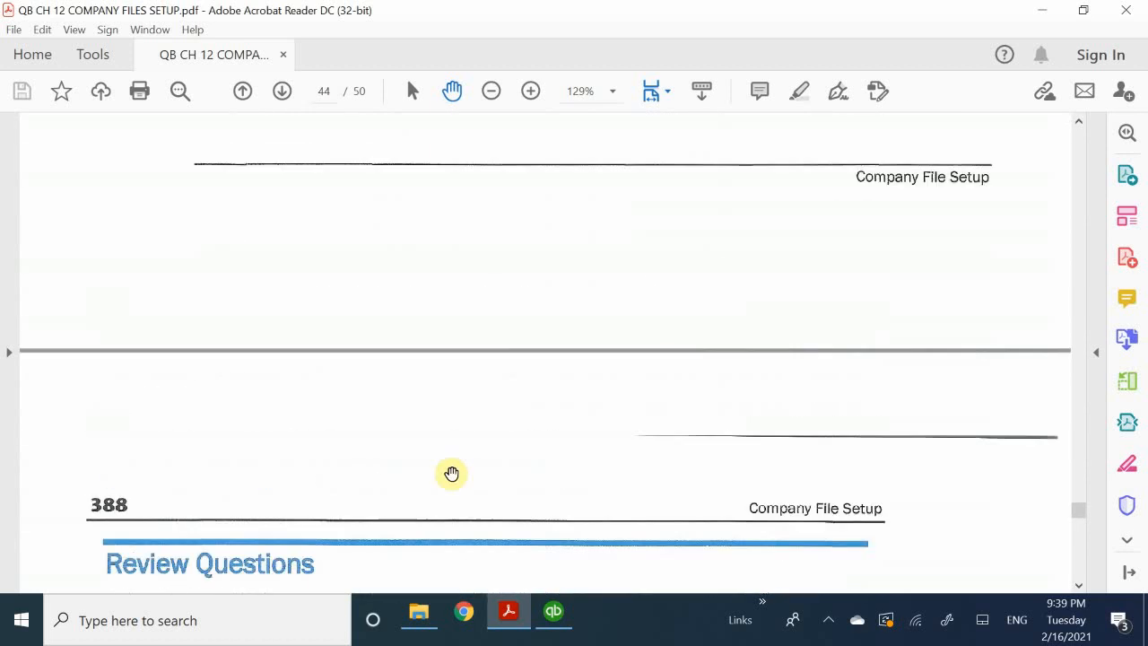
pyautogui.scroll(4, 451, 473)
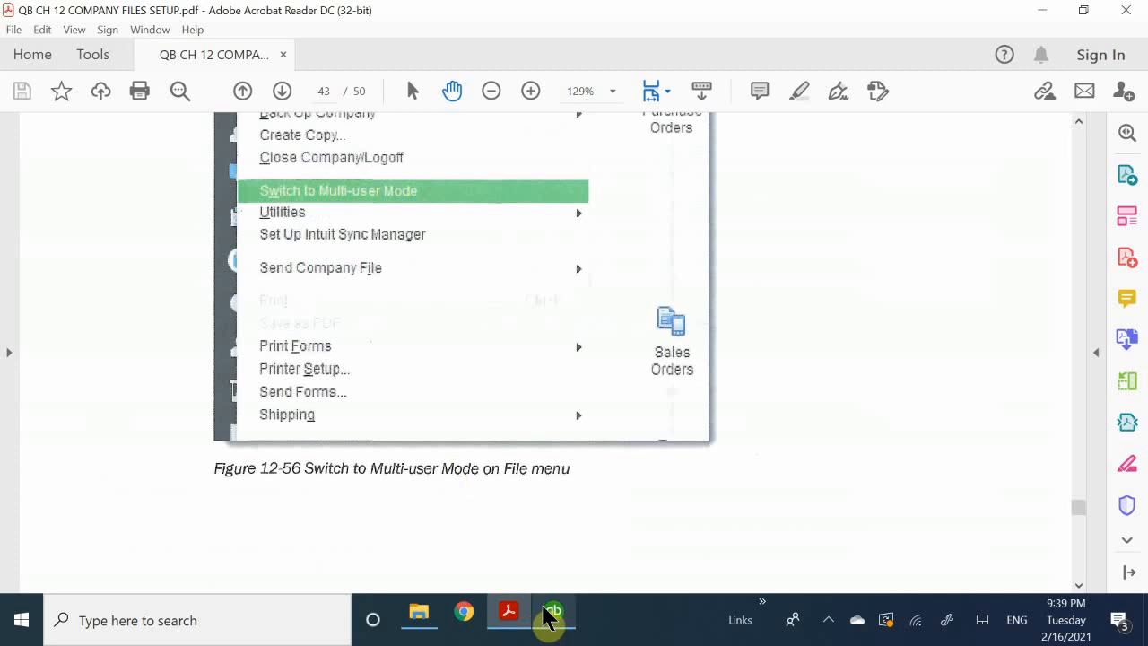
# Switch to QuickBooks and examine the company file commands, including Switch to Multi-user Mode and the Utilities options.
pyautogui.click(549, 615)
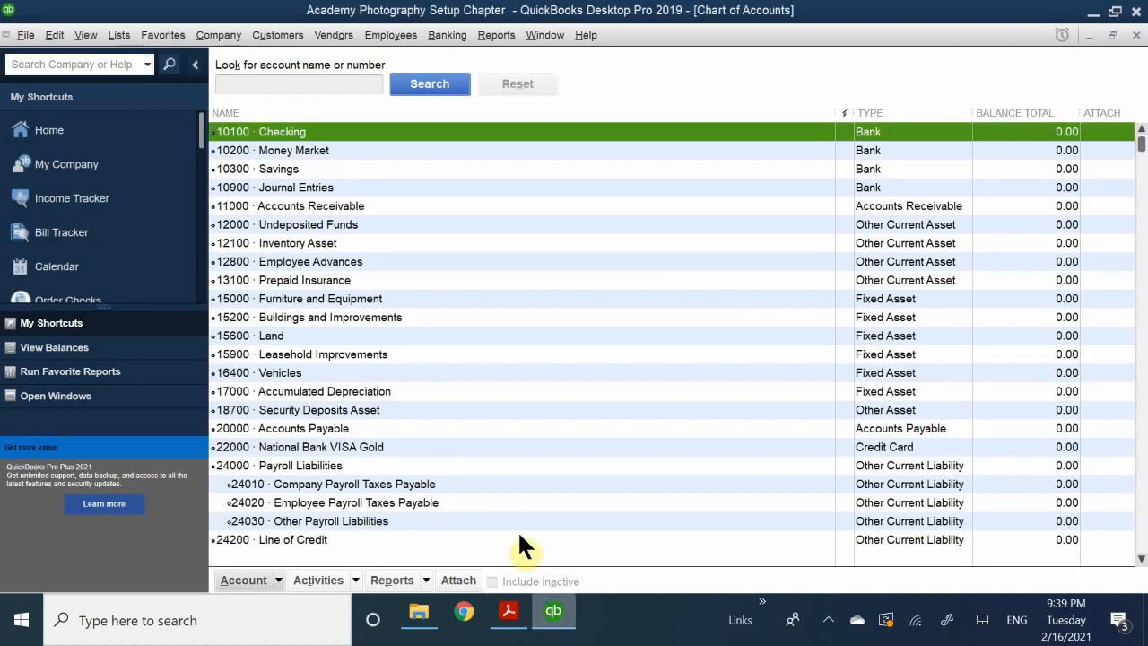
pyautogui.click(25, 35)
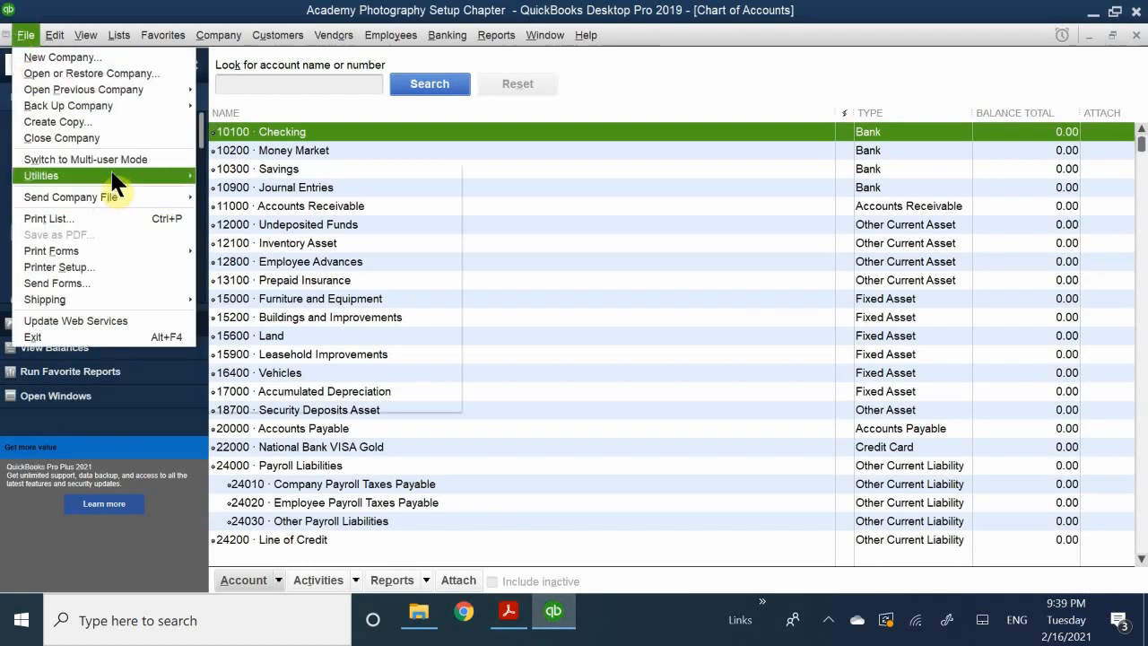
pyautogui.moveTo(112, 174)
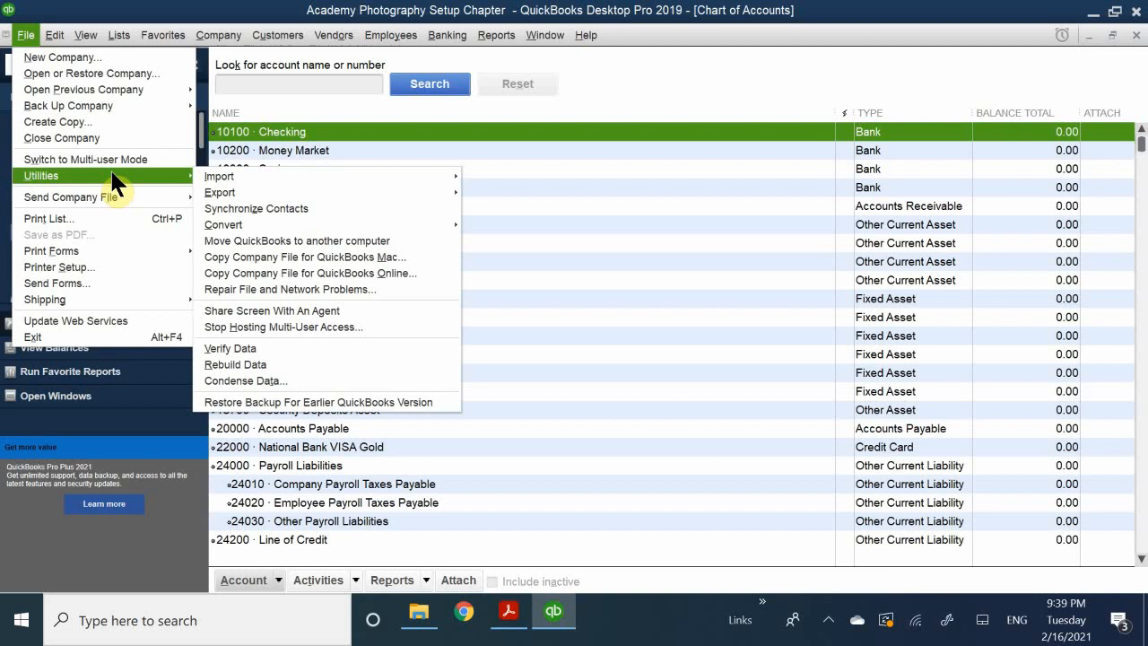
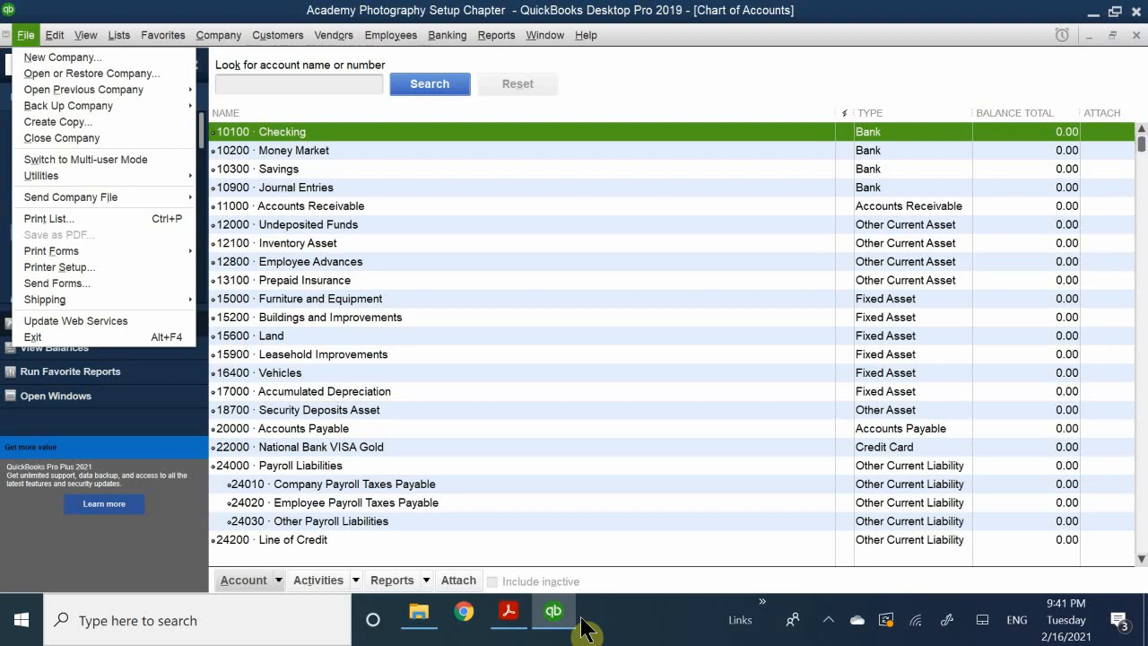
pyautogui.press('Left')
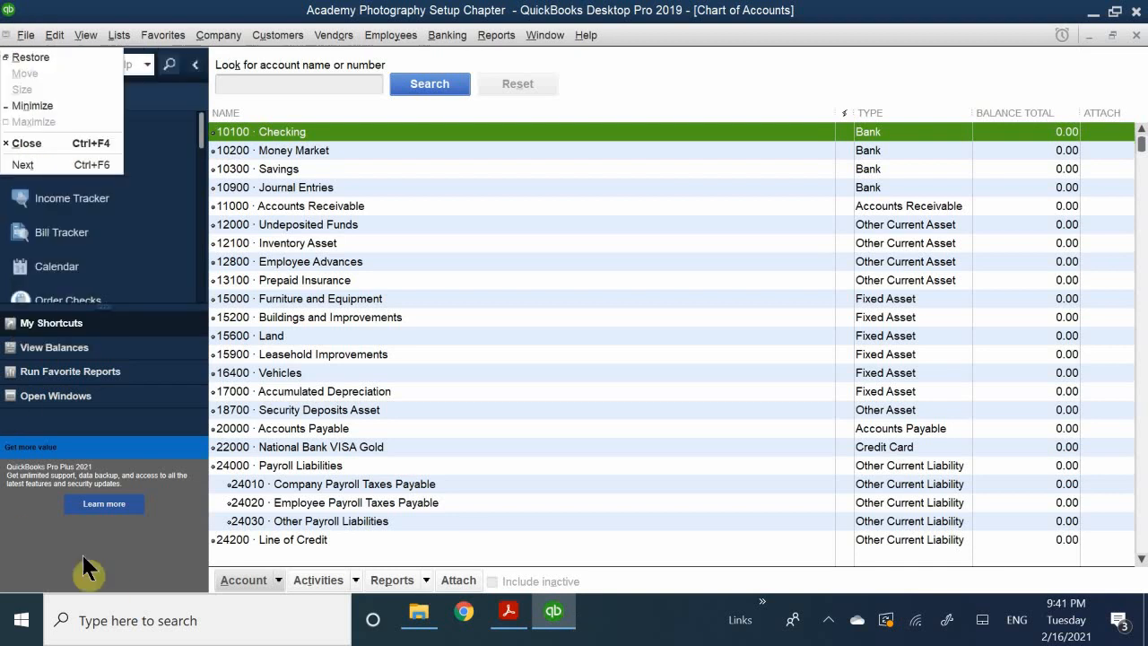
# Return to the chapter PDF in Acrobat Reader and look over the first Review Questions on page 388.
pyautogui.click(508, 612)
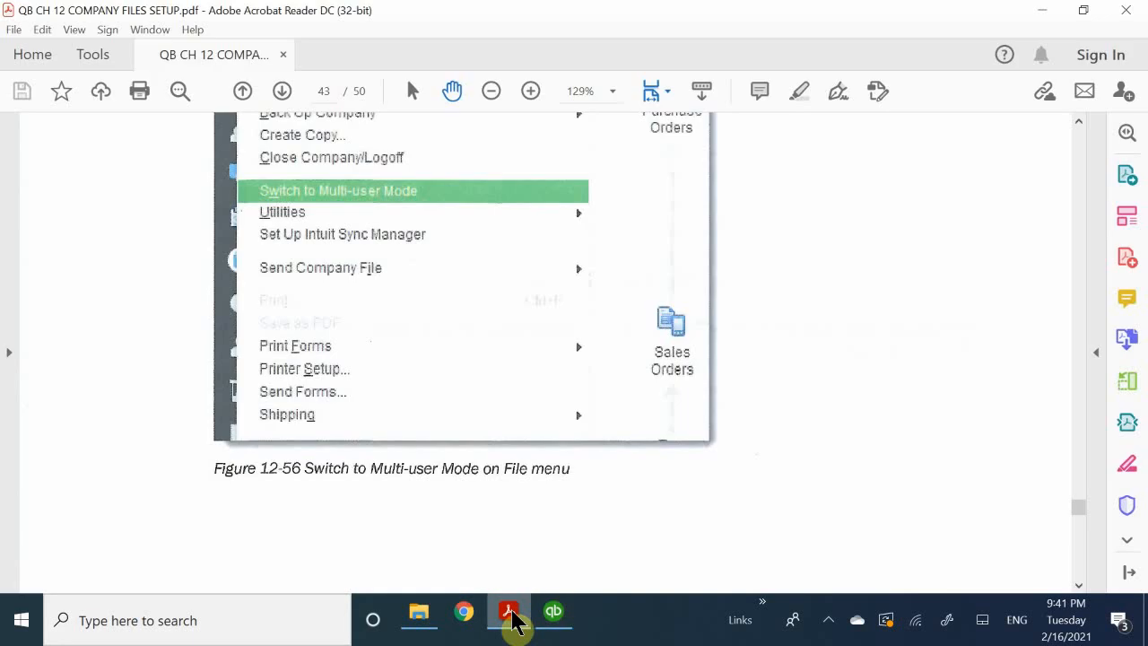
pyautogui.scroll(-15, 404, 381)
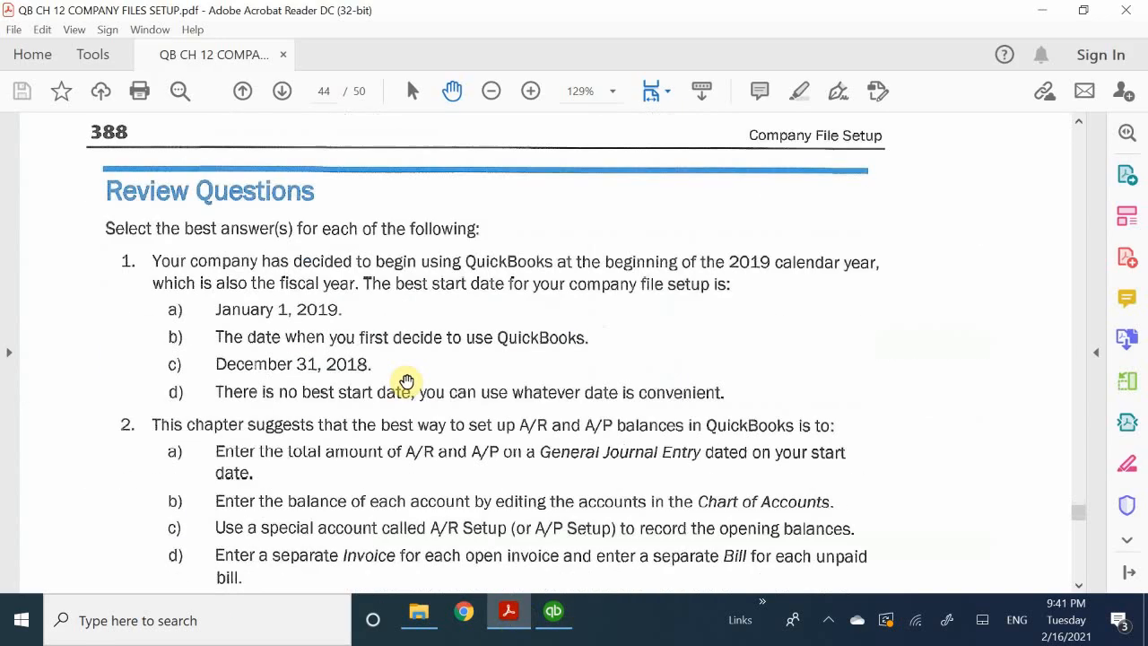
pyautogui.scroll(3, 406, 382)
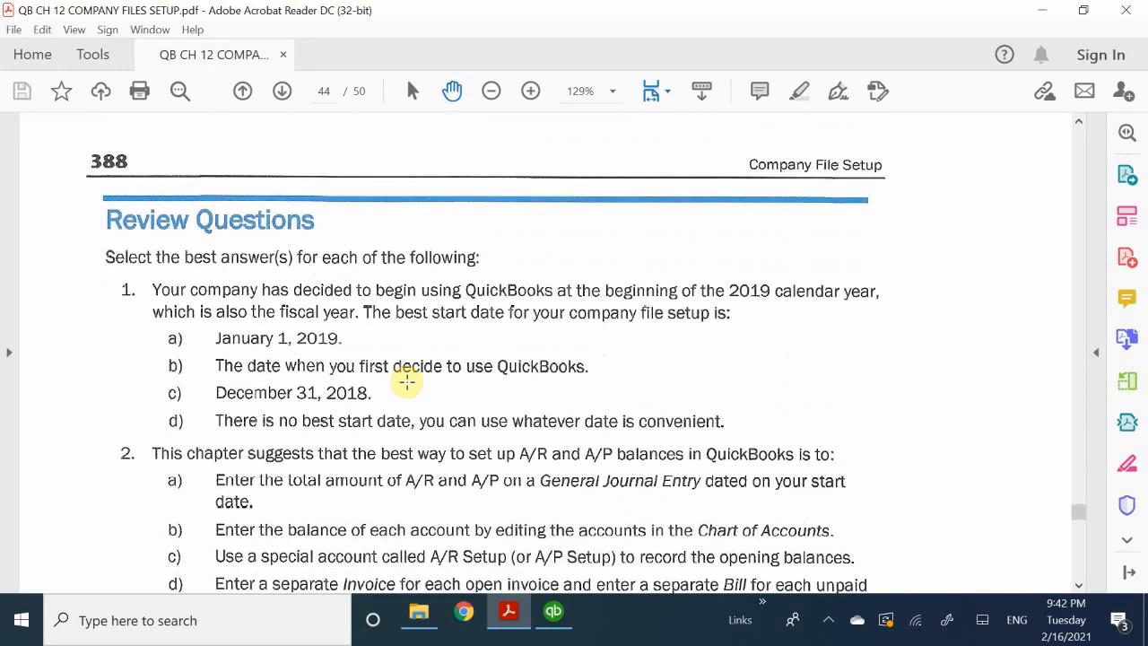
pyautogui.scroll(-7, 406, 382)
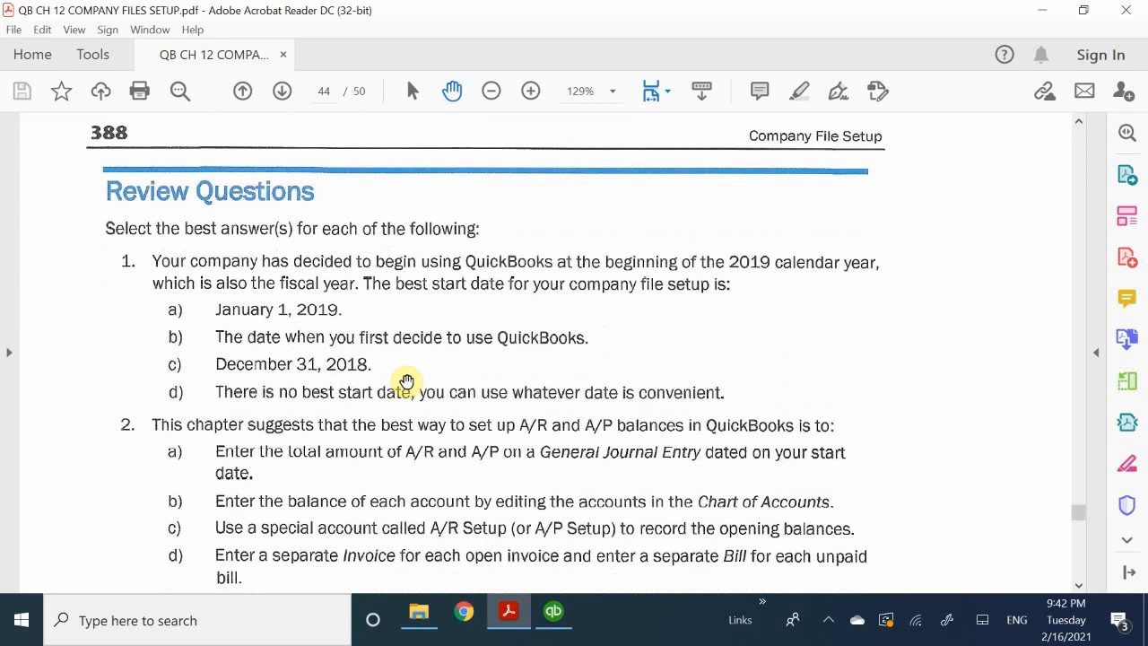
pyautogui.scroll(8, 406, 380)
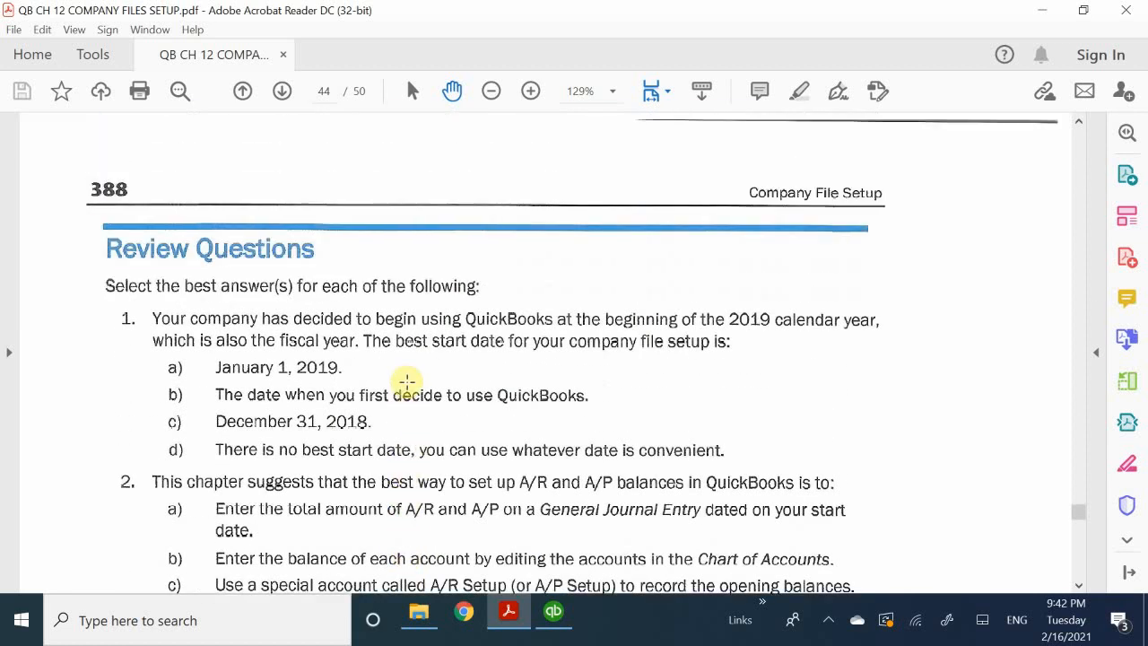
pyautogui.scroll(4, 407, 382)
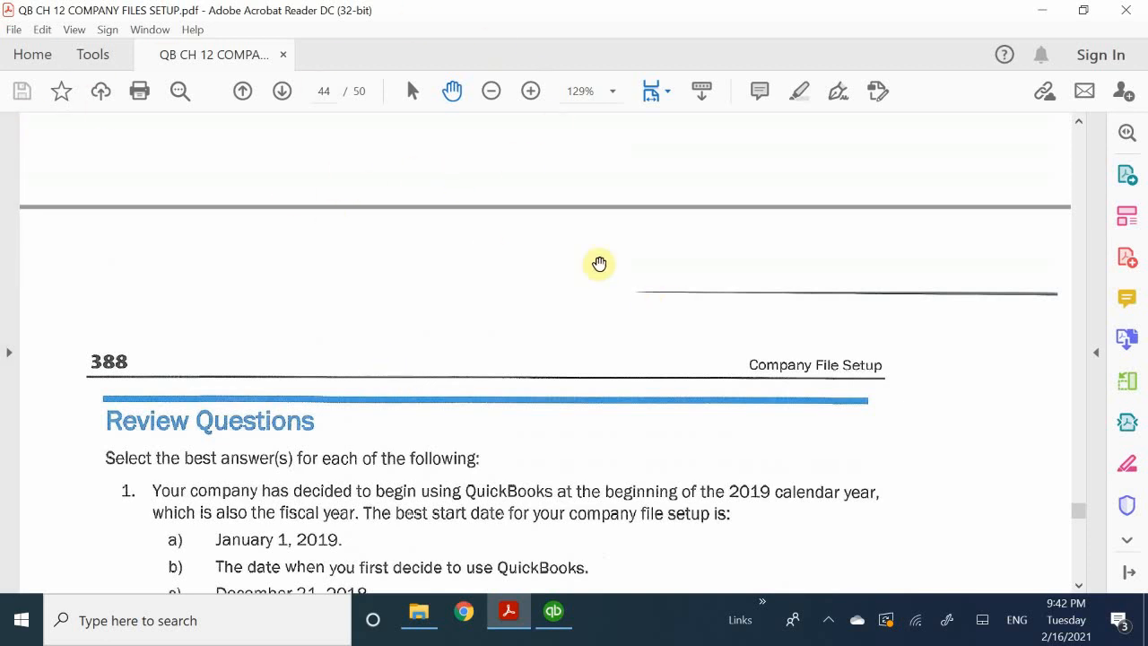
pyautogui.click(827, 626)
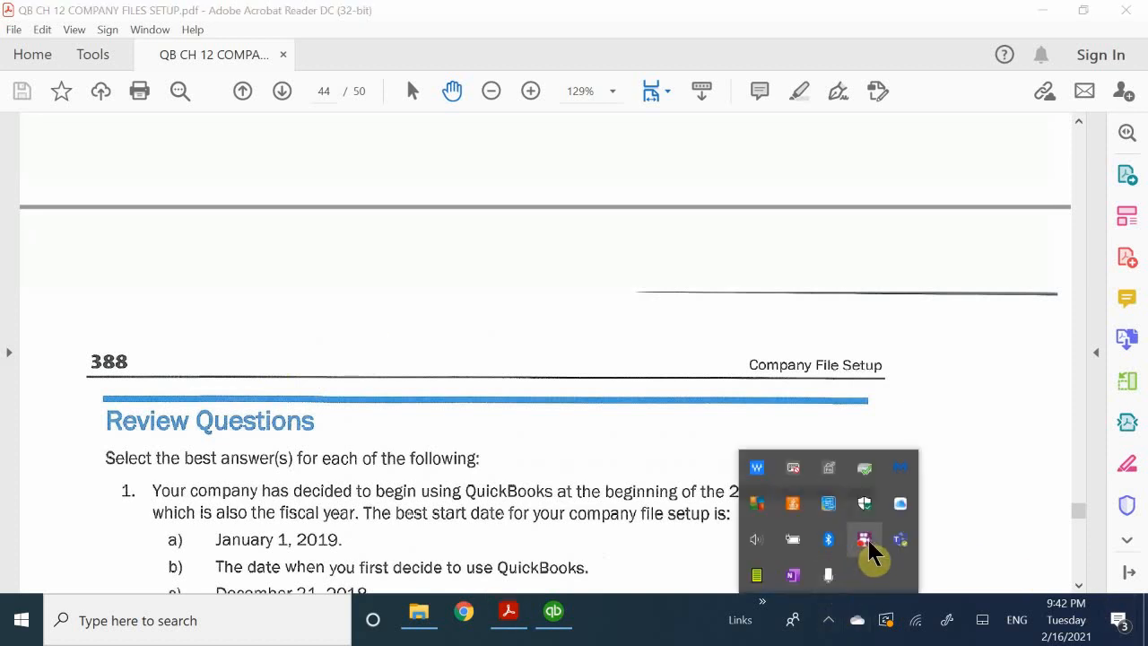